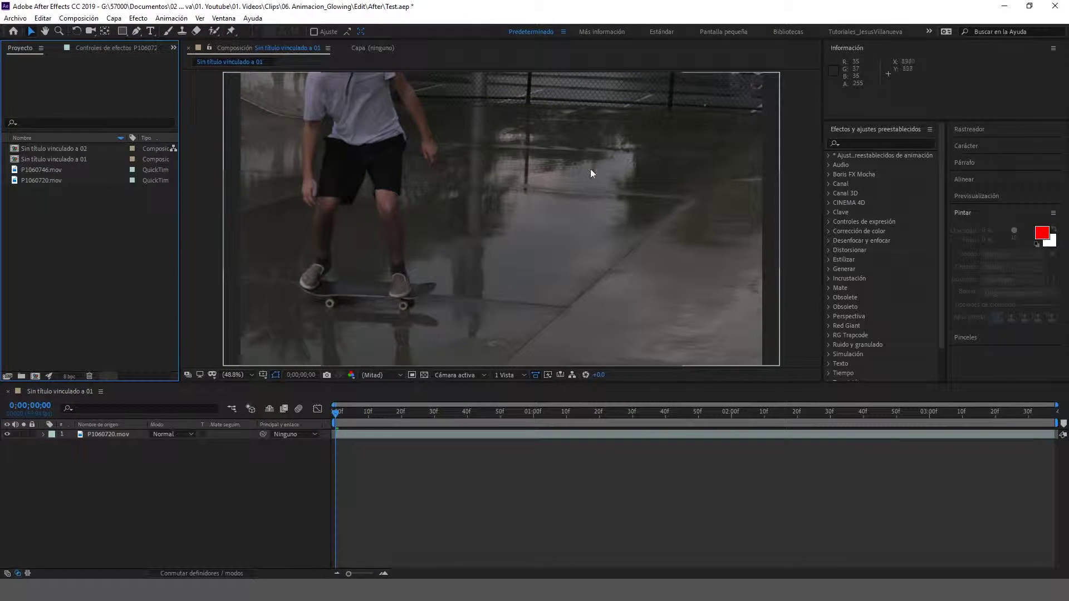
Step: Duplicate the P1060720.mov layer, lock the lower copy, and pick the Brush tool
click(106, 434)
key(ctrl+d)
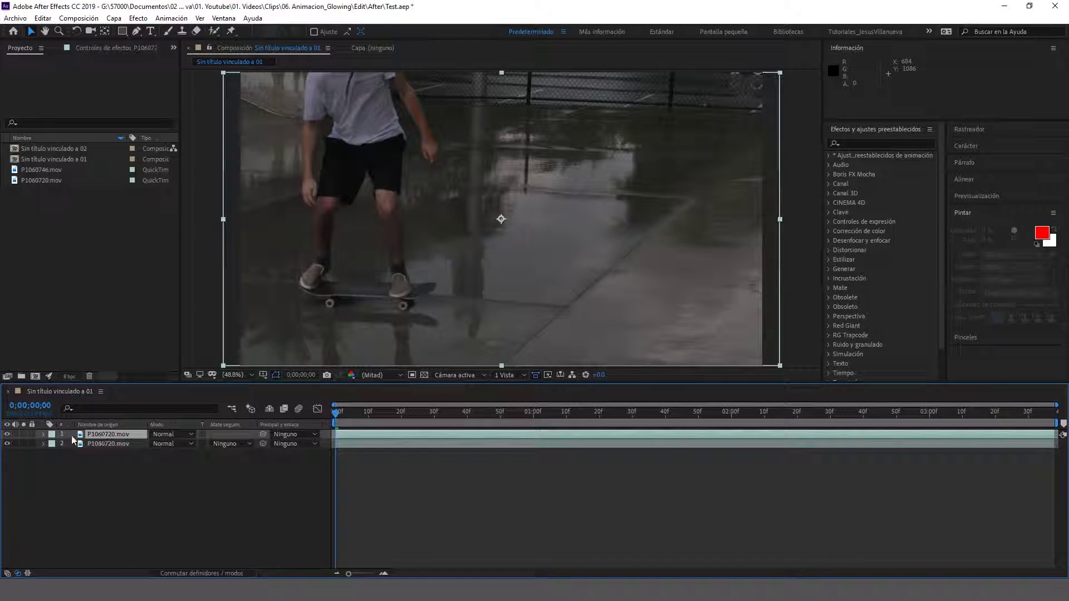
click(31, 443)
click(168, 31)
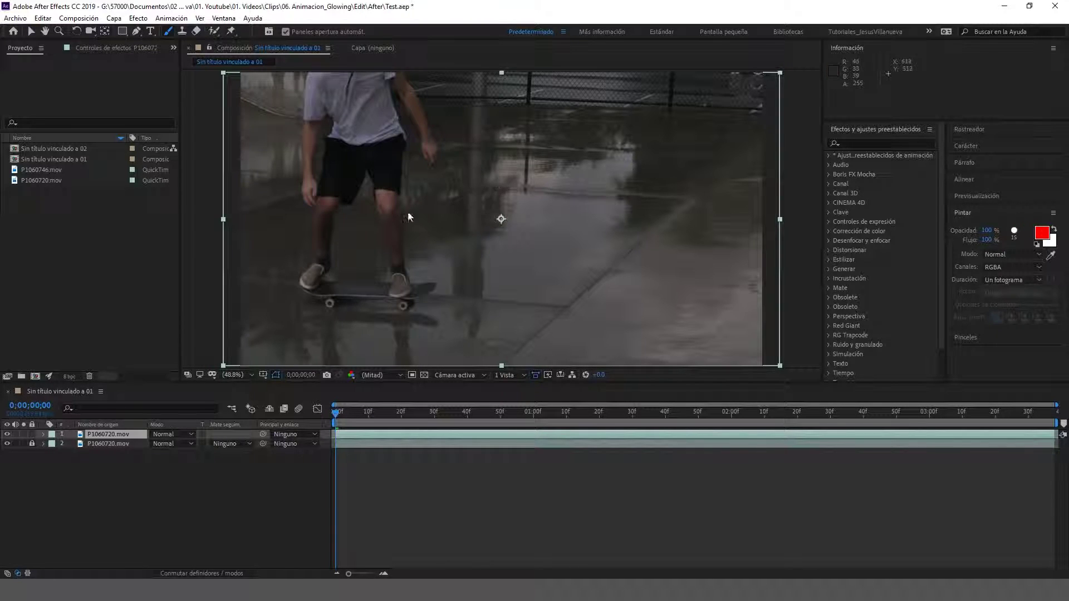
double_click(426, 137)
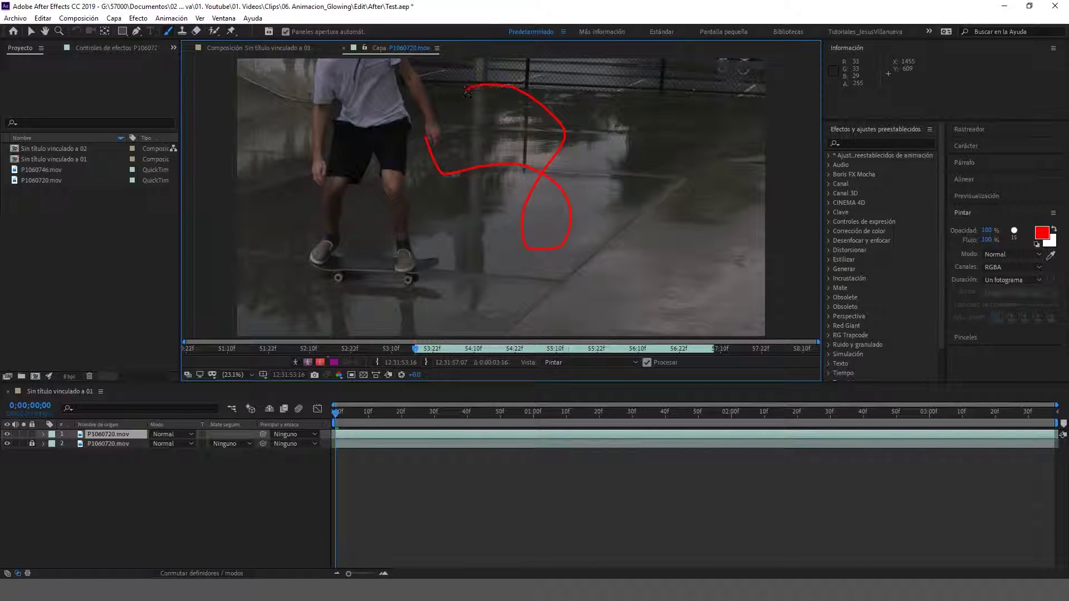
Step: Undo the test stroke and check the brush Diameter in the Pinceles settings
key(ctrl+z)
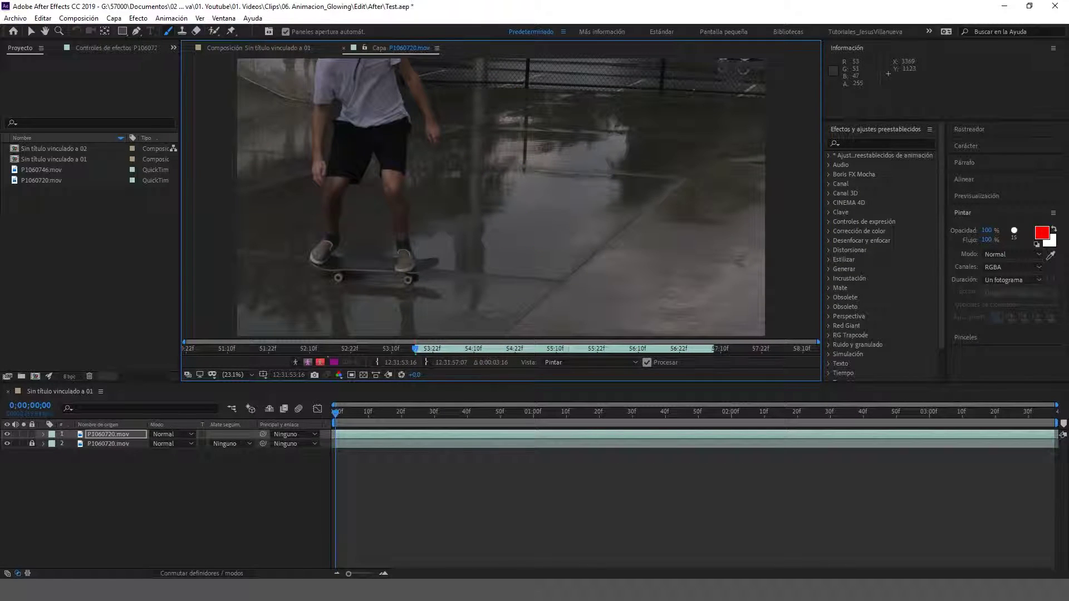
click(967, 337)
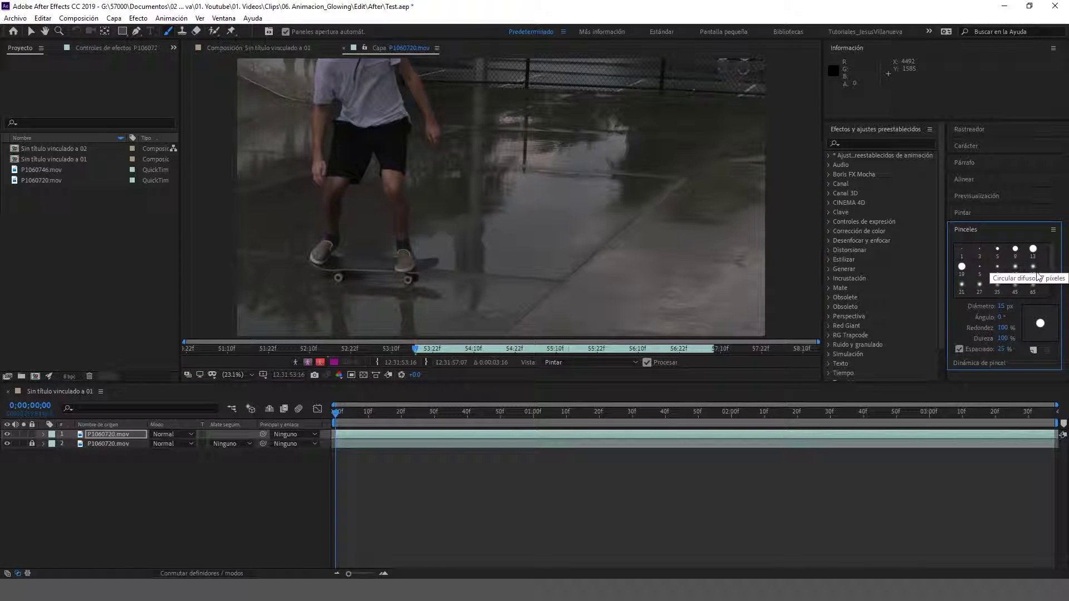
click(1007, 306)
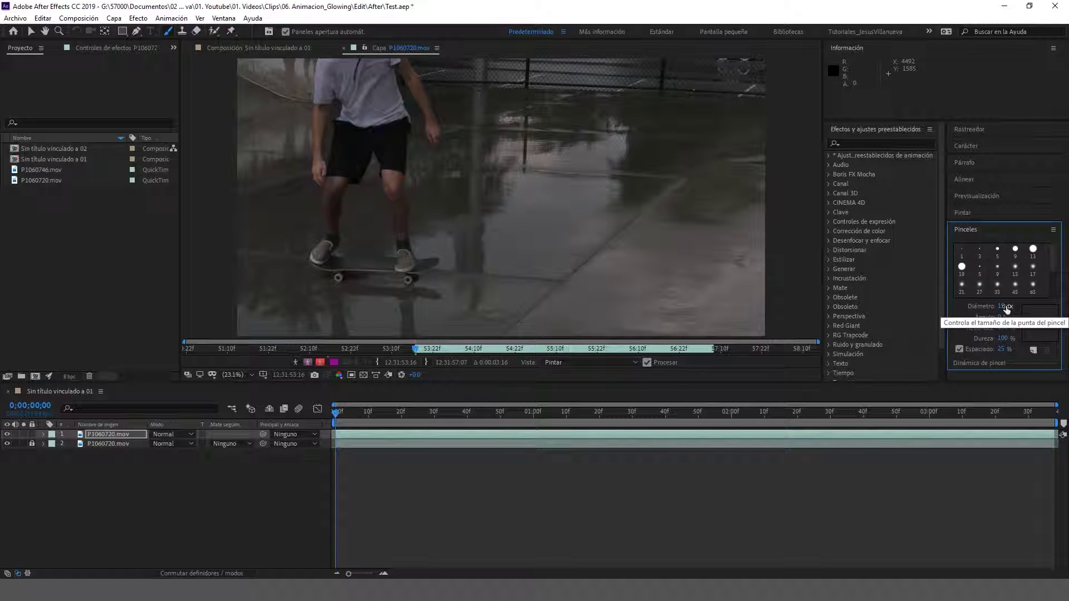
click(1012, 215)
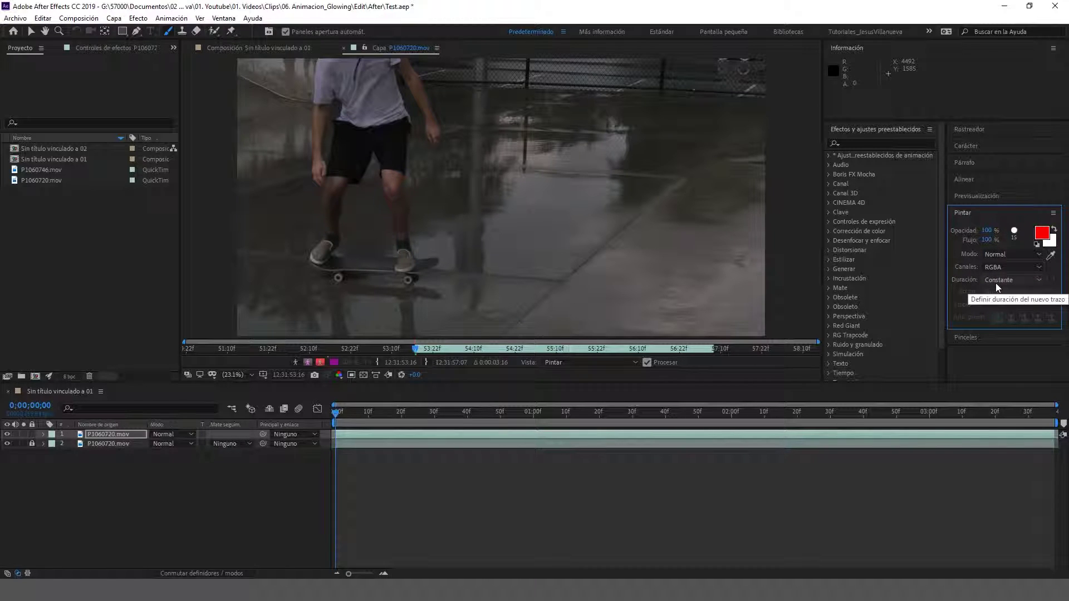
Step: Paint another test stroke and play the footage to review it
click(531, 175)
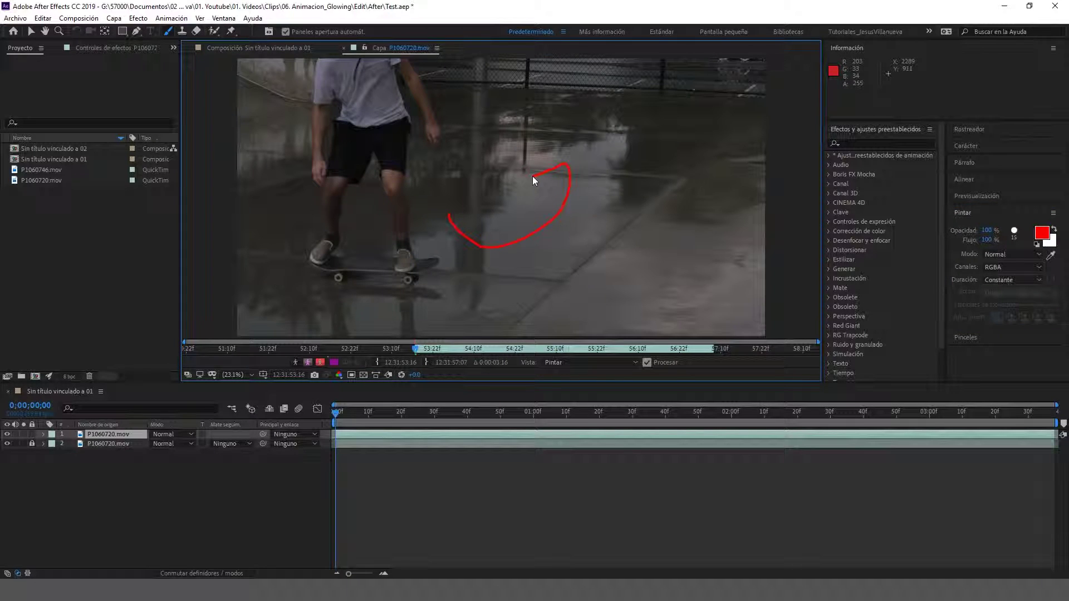
key(space)
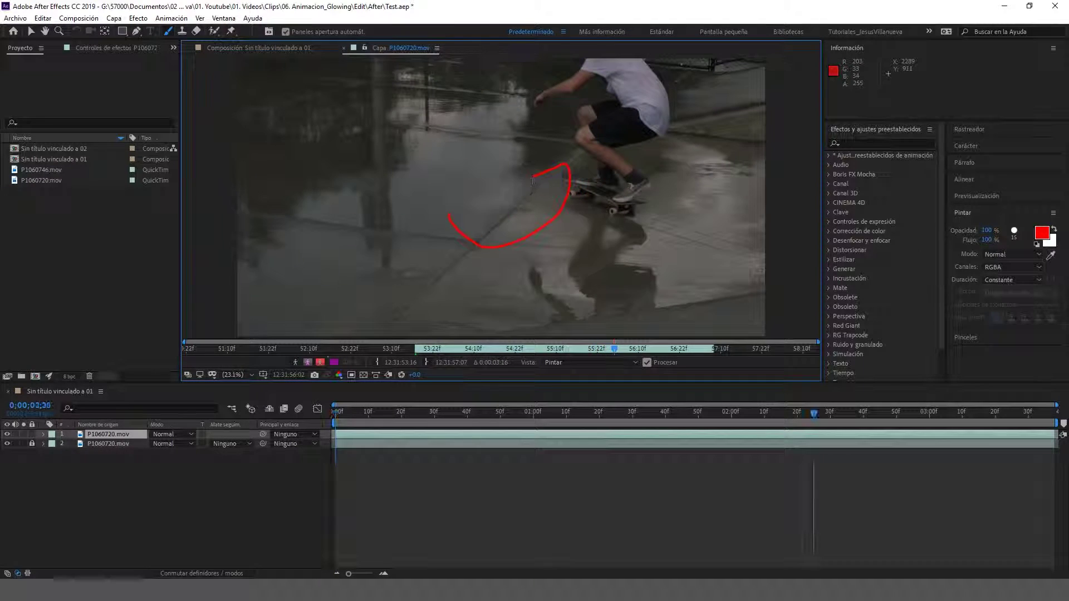
key(space)
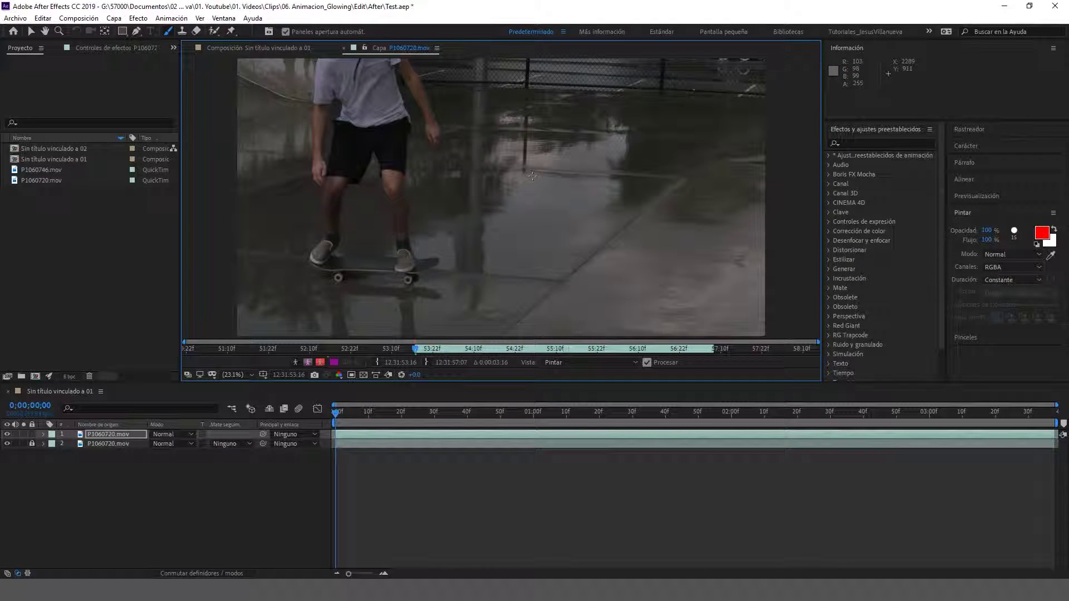
click(1033, 280)
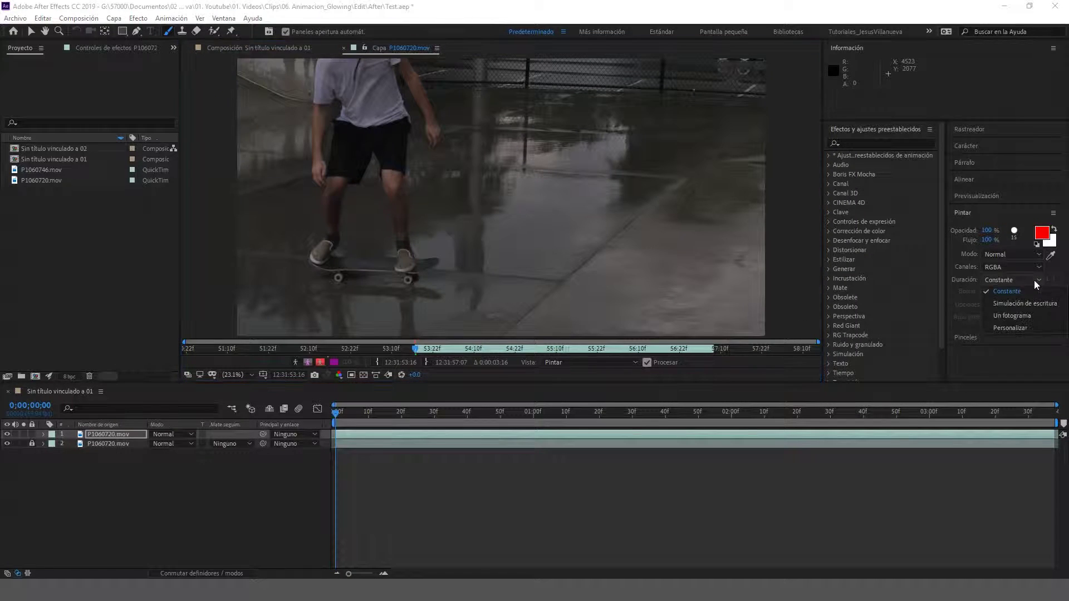
Step: Set paint Duración to Un fotograma, test a stroke, and move to 0;00;01;12
click(1032, 315)
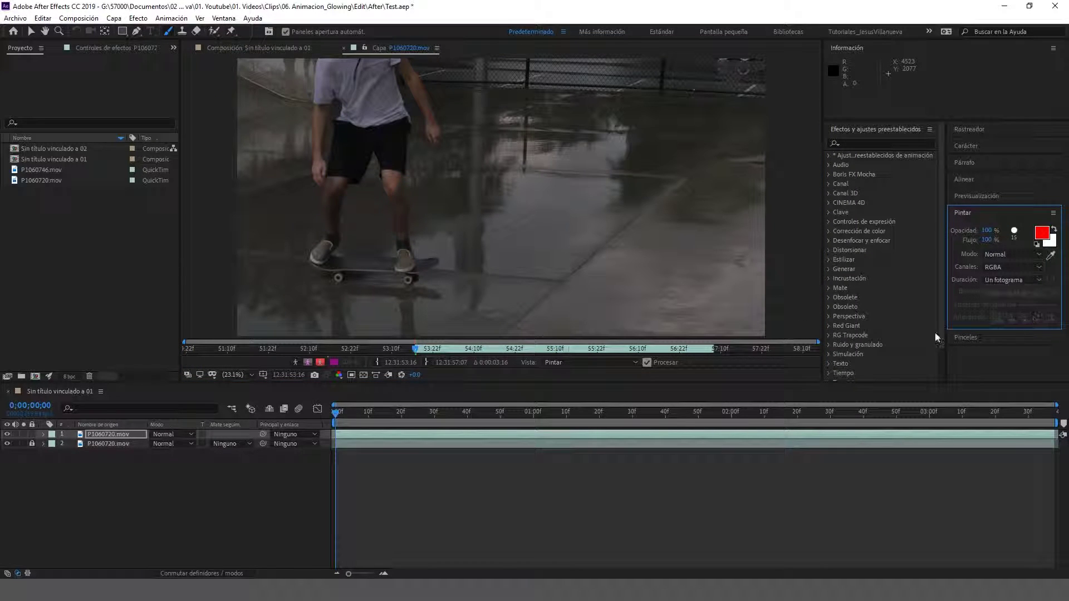
drag(625, 217, 625, 217)
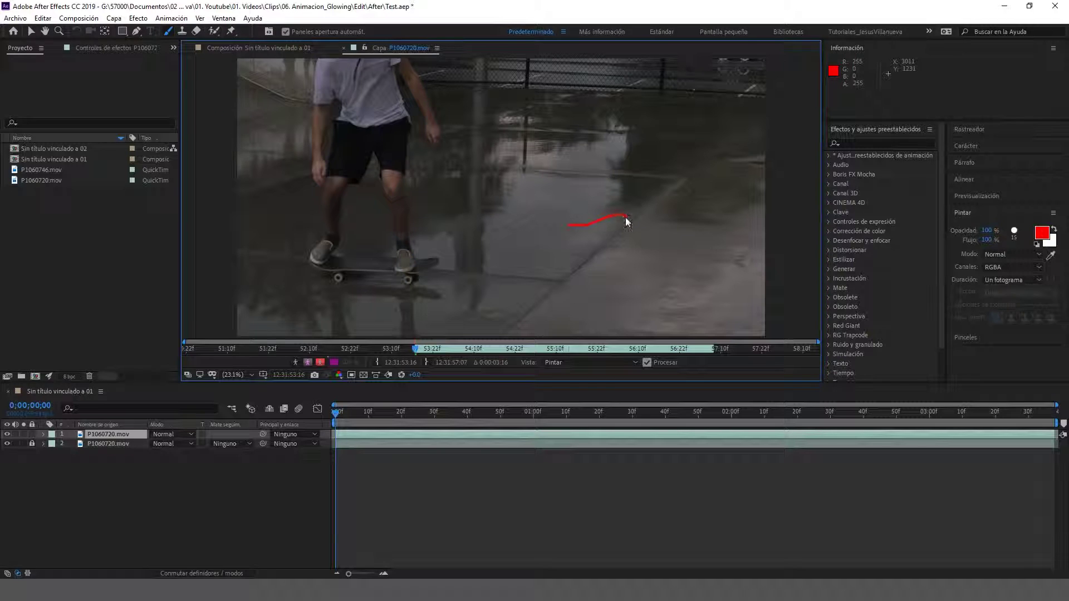
key(Page_Down)
key(Page_Up)
drag(341, 413, 575, 381)
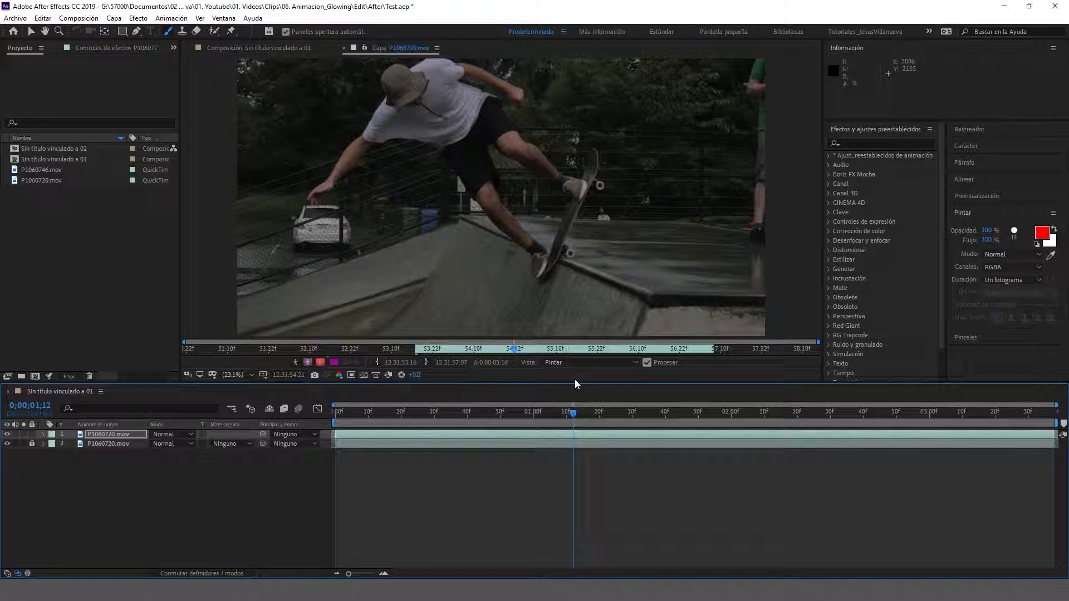
Step: Zoom to 200% and pan onto the skater's arm and board, then return to 100%
key(z)
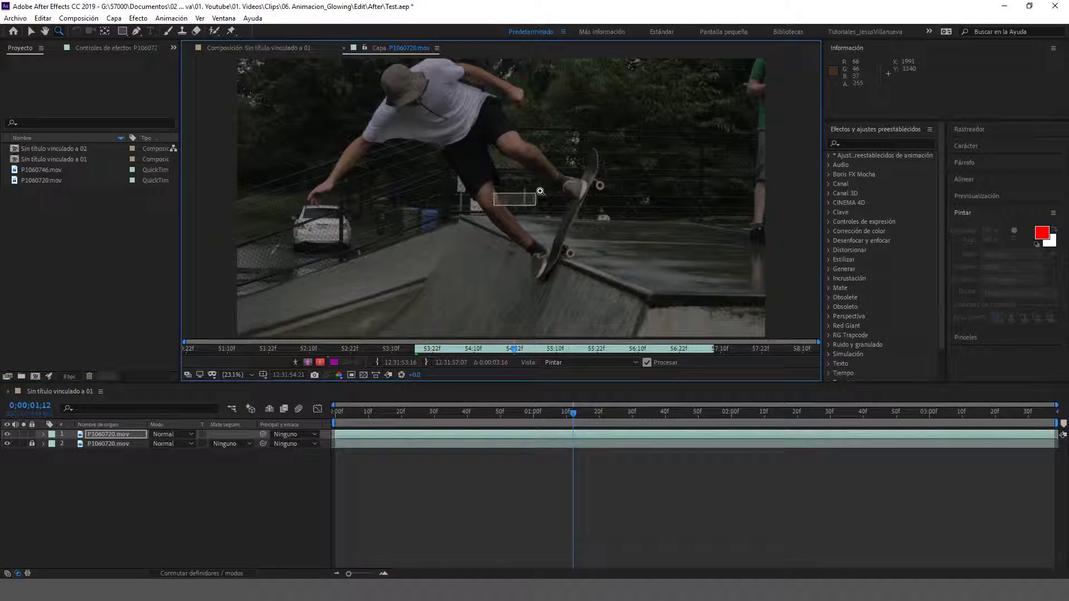
click(562, 182)
key(h)
mouse_move(396, 249)
mouse_down()
mouse_move(475, 153)
mouse_move(235, 149)
mouse_up()
key(z)
mouse_move(327, 235)
mouse_down()
mouse_move(438, 113)
mouse_move(450, 158)
mouse_up()
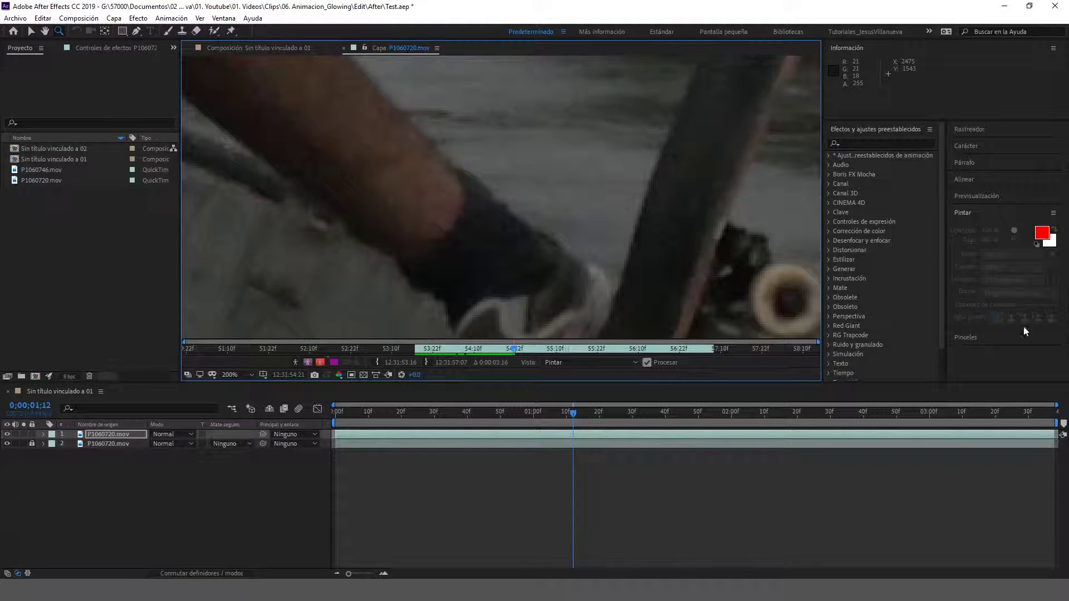
click(1036, 240)
alt+click(705, 176)
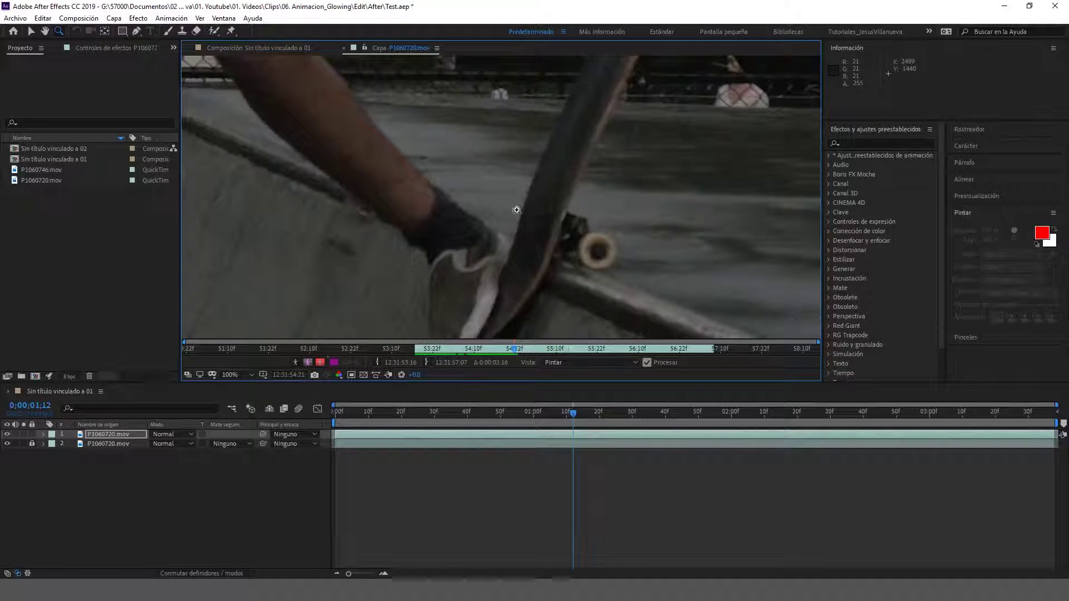
Step: Paint one-frame red strokes along the skater's arm on successive frames
drag(459, 222, 553, 229)
click(168, 31)
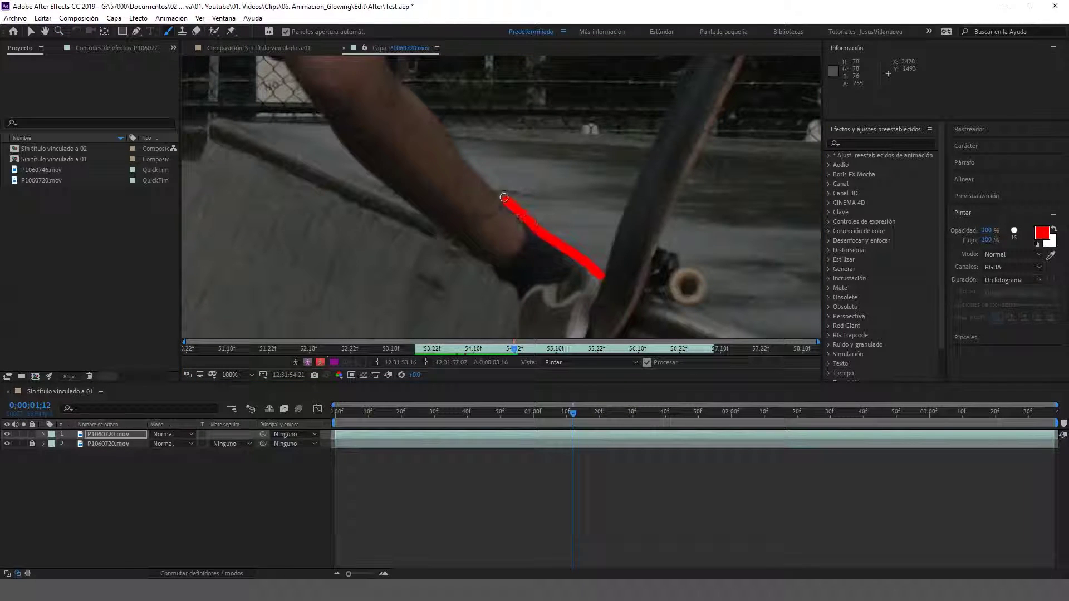
key(Page_Down)
drag(590, 287, 551, 243)
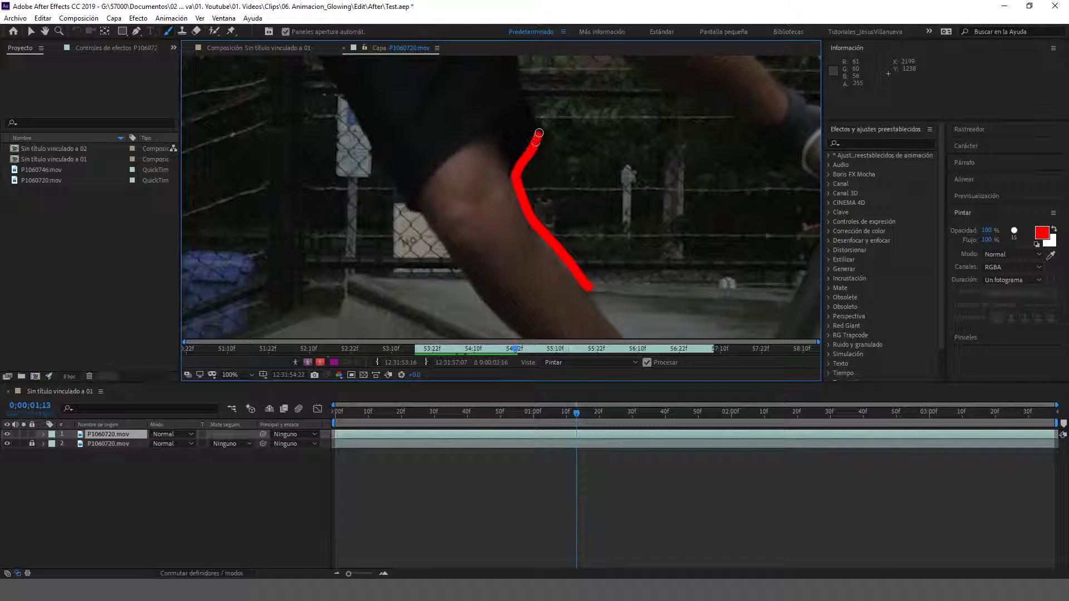
key(Page_Down)
drag(508, 310, 512, 215)
key(ctrl+z)
key(Page_Down)
Step: Trace red strokes along the leg, arm edge and shirt edge, frame by frame
mouse_move(378, 143)
mouse_down()
mouse_move(535, 236)
mouse_move(546, 174)
mouse_move(459, 69)
mouse_up()
key(Page_Down)
key(Page_Down)
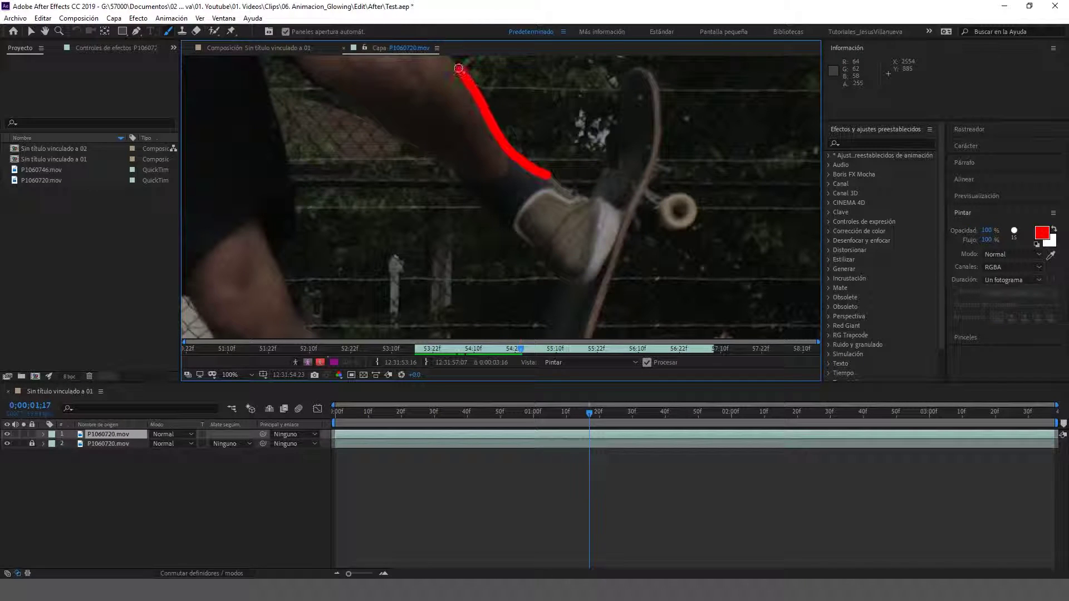
key(Page_Down)
drag(568, 225, 445, 76)
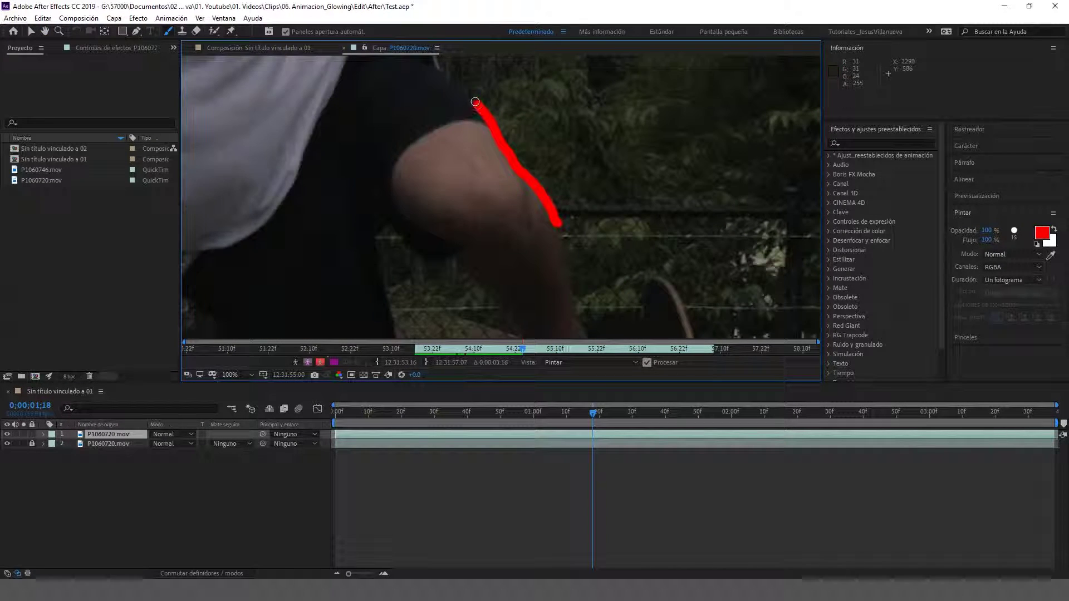
drag(520, 291, 520, 338)
key(Page_Down)
drag(598, 276, 514, 207)
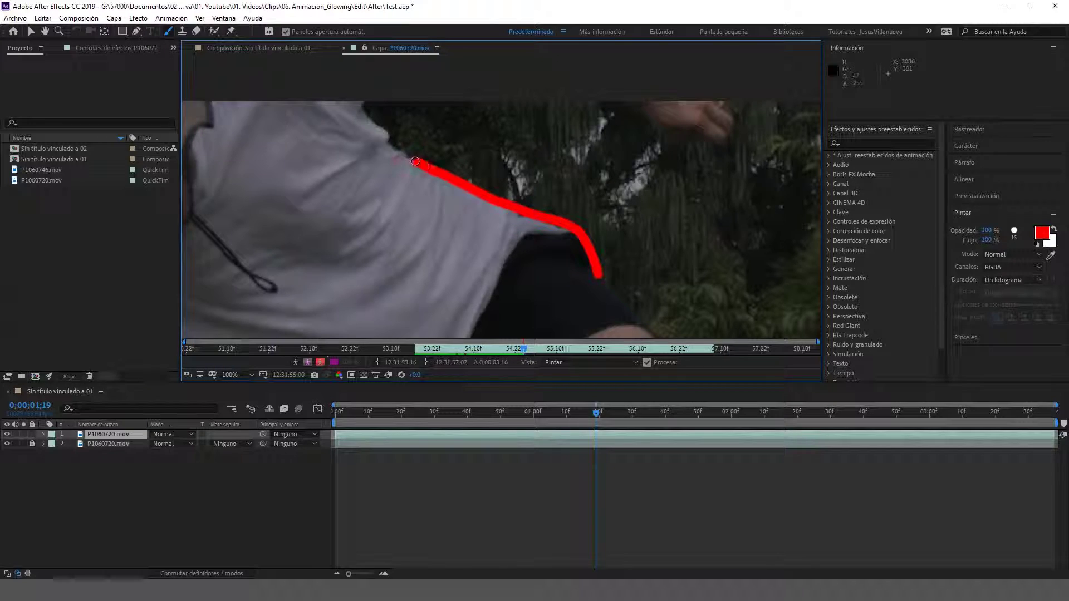
key(Page_Down)
drag(372, 121, 363, 95)
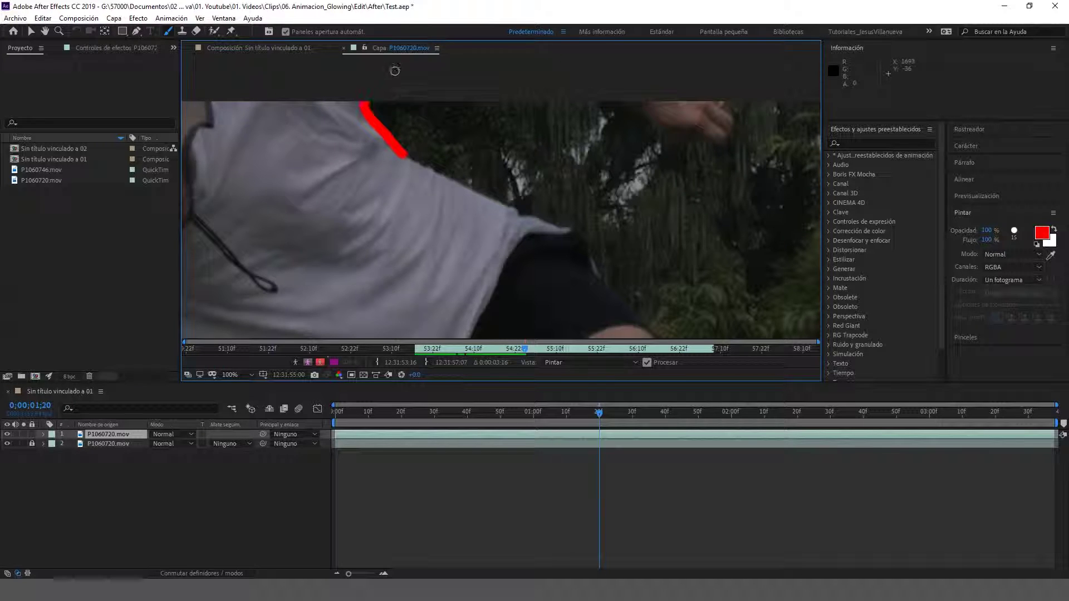
Step: Continue red frame-by-frame strokes from around the hat down to the shoe
scroll(592, 85, down, 2)
key(Page_Down)
key(Page_Down)
key(Page_Down)
drag(405, 164, 406, 258)
key(Page_Down)
mouse_move(529, 134)
mouse_down()
mouse_move(473, 206)
mouse_move(494, 249)
mouse_move(544, 191)
mouse_up()
key(Page_Down)
key(Page_Down)
key(Page_Down)
drag(615, 183, 656, 198)
key(Page_Down)
key(Page_Down)
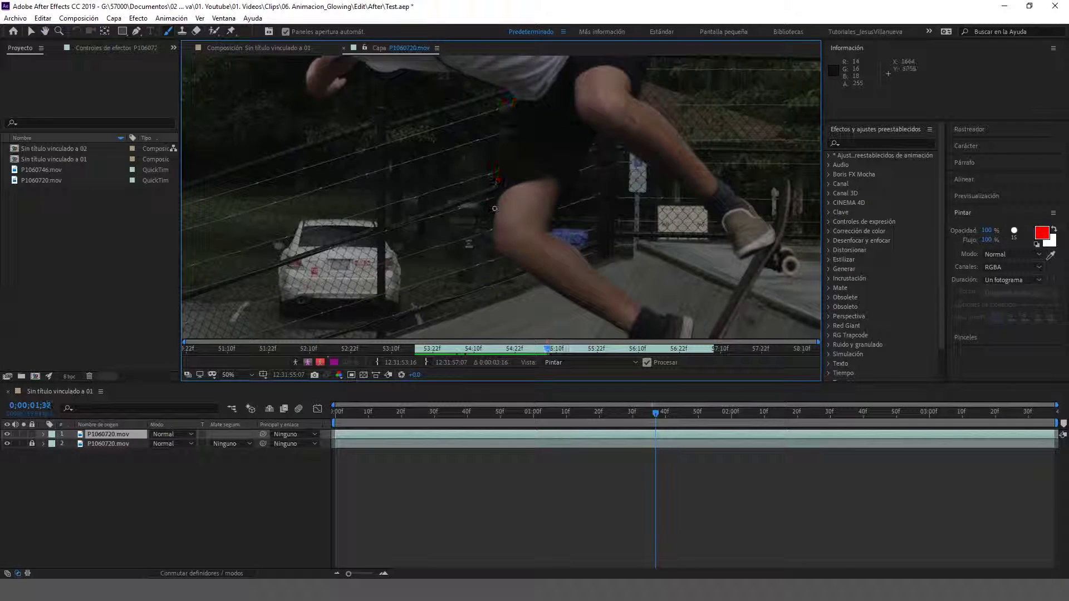
key(Page_Down)
drag(442, 141, 456, 192)
key(Page_Down)
drag(575, 261, 583, 277)
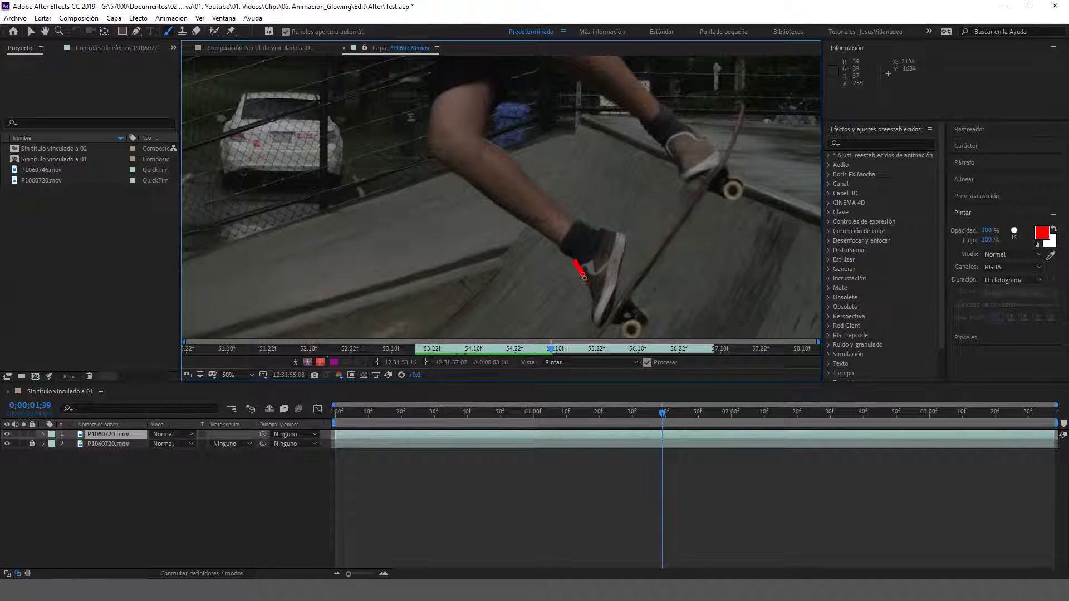
key(Page_Down)
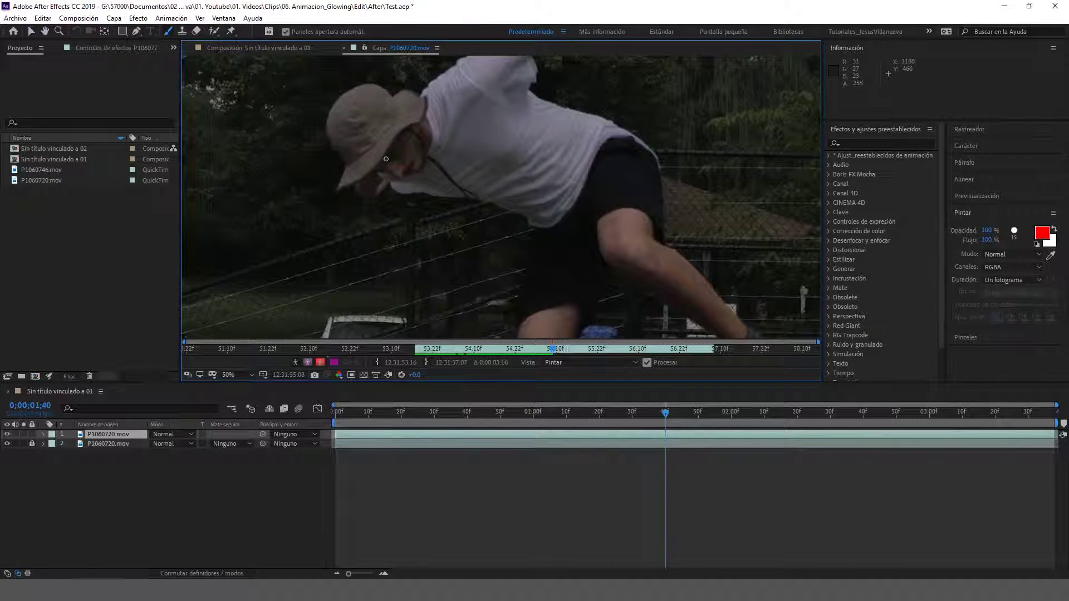
Step: Switch the paint colour to cyan and trace blue strokes on the face over three frames
click(1043, 233)
click(554, 299)
mouse_move(386, 158)
mouse_down()
mouse_move(396, 180)
mouse_move(407, 174)
mouse_move(389, 181)
mouse_up()
key(Page_Down)
drag(421, 174, 397, 196)
key(Page_Down)
key(Page_Down)
mouse_move(430, 183)
mouse_down()
mouse_move(422, 201)
mouse_move(399, 193)
mouse_move(423, 202)
mouse_move(394, 197)
mouse_up()
key(Page_Down)
key(Page_Down)
Step: Finish the face stroke and change the paint colour to yellow
drag(751, 323, 473, 160)
click(1041, 232)
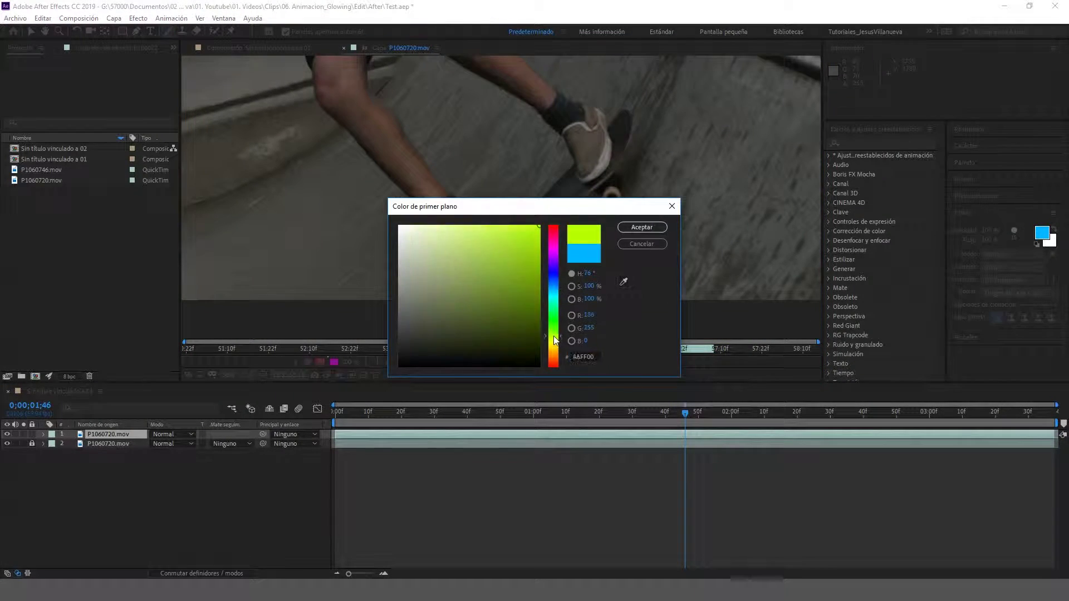
click(640, 227)
drag(557, 222, 557, 249)
click(612, 197)
Step: Dab yellow dots on the skateboard wheels over the next several frames
key(Page_Down)
click(612, 198)
key(Page_Down)
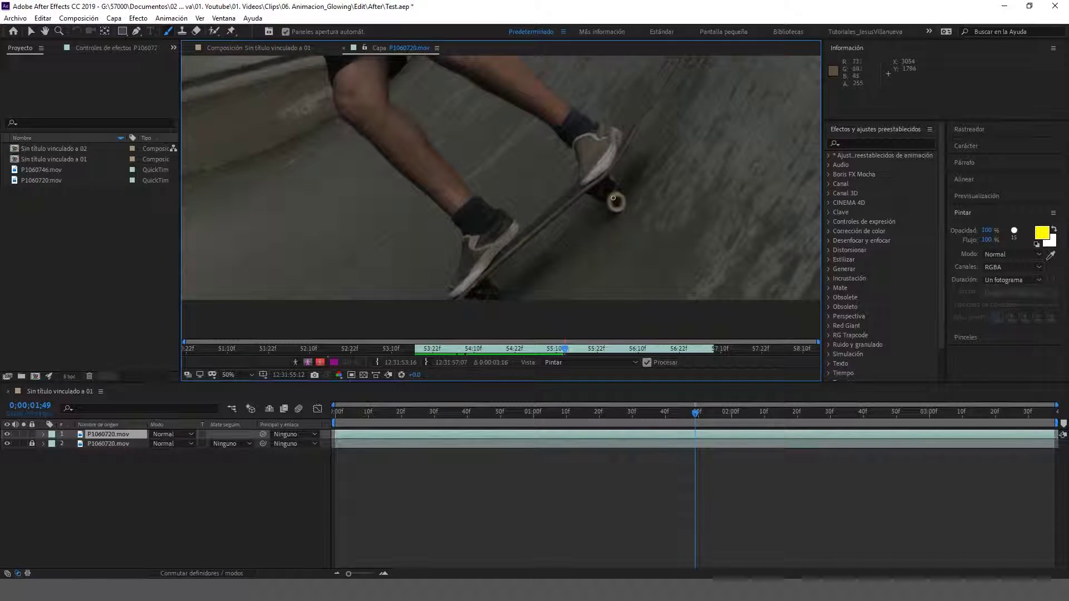
click(617, 202)
key(Page_Down)
drag(610, 181, 614, 189)
drag(487, 286, 495, 293)
key(Page_Down)
click(601, 198)
click(601, 221)
key(Page_Down)
click(429, 294)
click(571, 232)
Step: Continue yellow dots on the board and both wheels across the following frames
key(Page_Down)
click(570, 232)
key(Page_Down)
click(570, 233)
key(Page_Down)
click(533, 234)
click(390, 276)
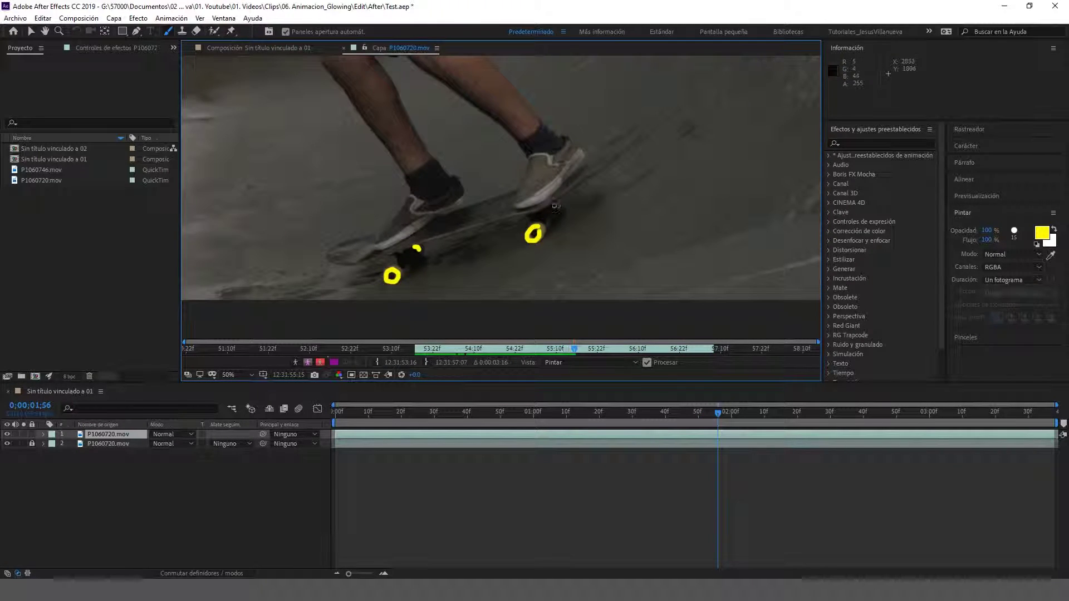
key(Page_Down)
click(535, 234)
key(Page_Down)
click(352, 244)
click(388, 225)
Step: Mark the wheels in yellow on the final frames, advancing to 0;00;02;01
key(Page_Down)
click(354, 243)
click(388, 221)
click(496, 227)
key(Page_Down)
key(h)
key(Page_Down)
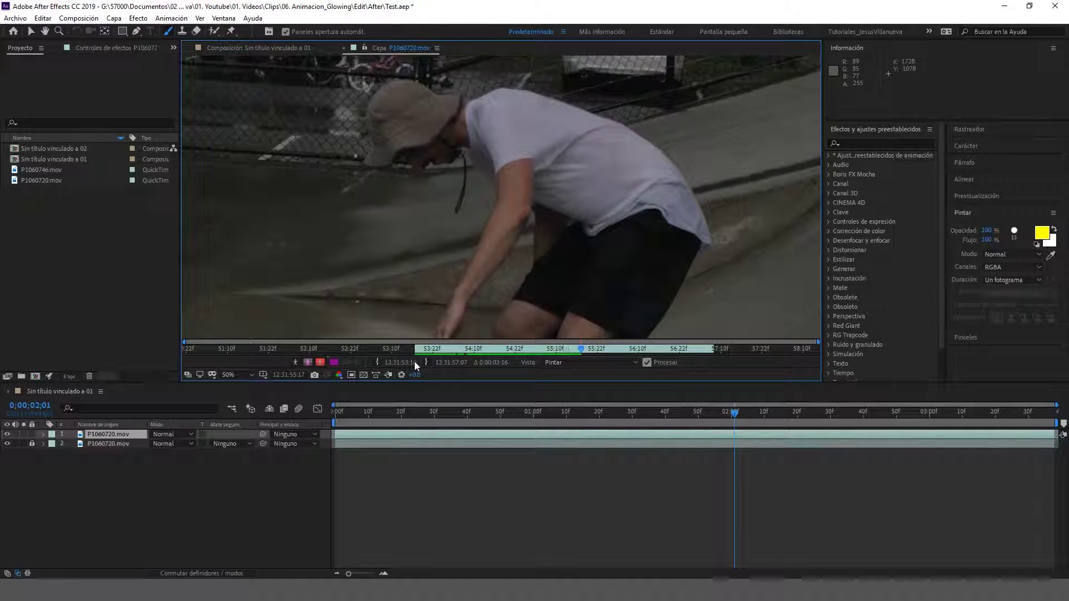
key(ctrl+b)
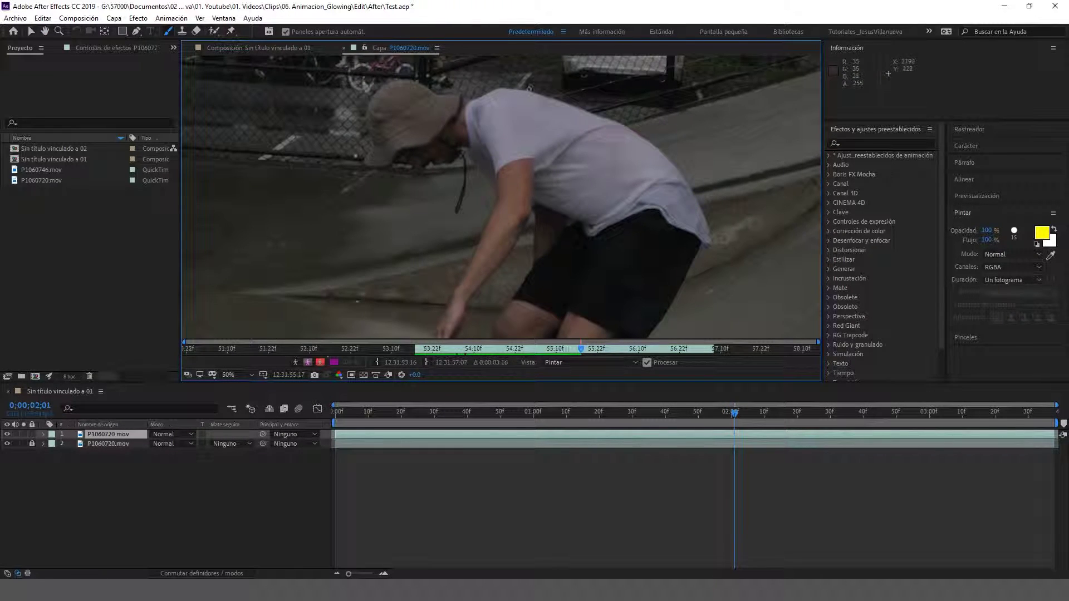
Step: Expand layer 1's effects to review the listed Pintar strokes, then collapse it
click(44, 434)
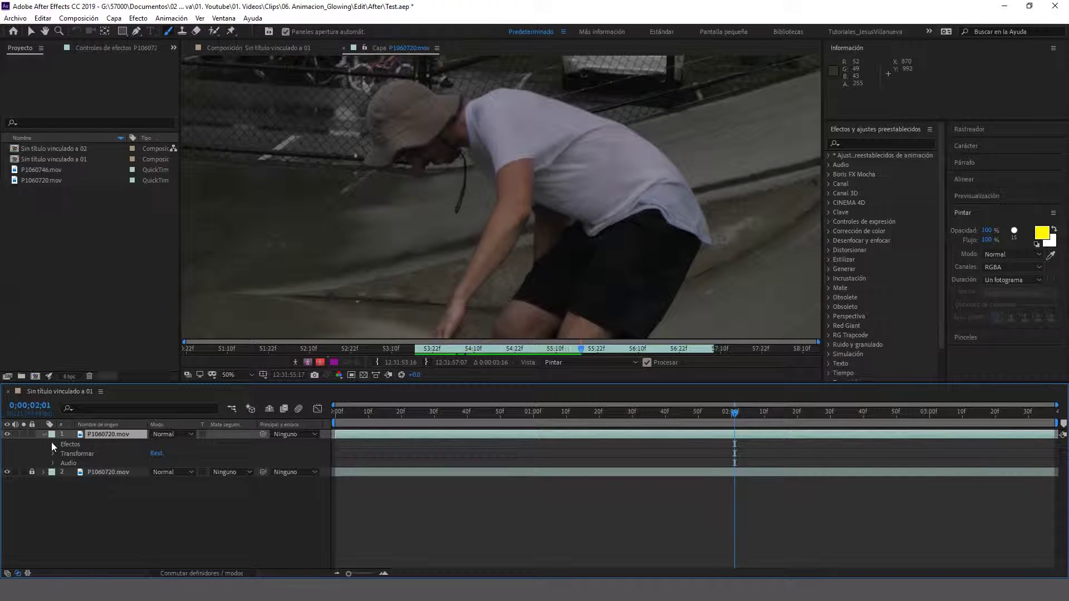
click(52, 443)
click(60, 453)
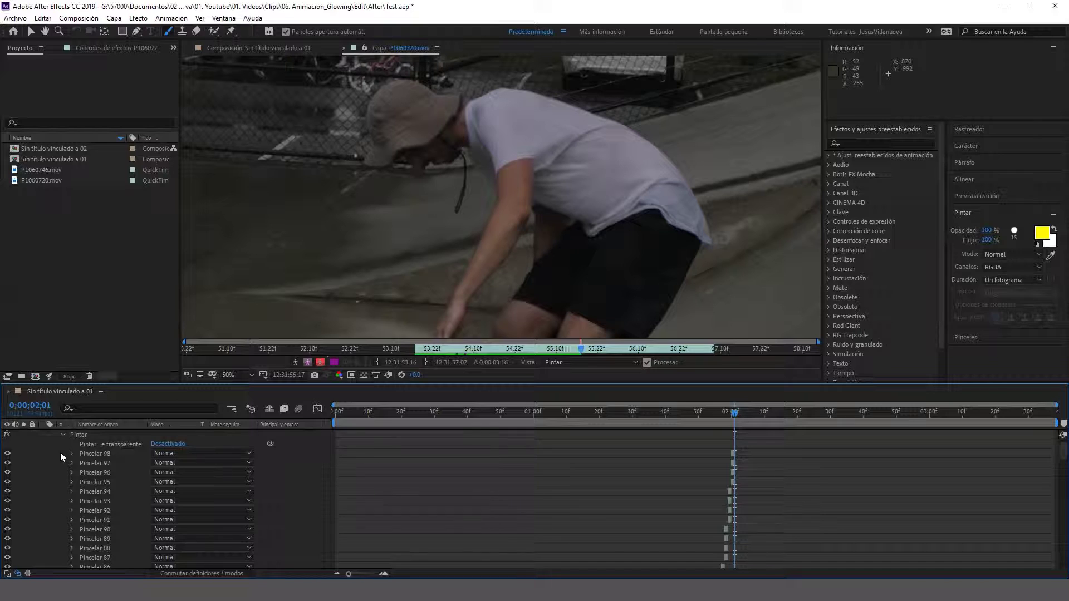
scroll(60, 451, down, 3)
scroll(60, 452, down, 2)
scroll(60, 452, down, 2)
scroll(60, 452, down, 3)
scroll(60, 452, down, 4)
scroll(60, 452, down, 4)
scroll(61, 452, down, 4)
scroll(60, 452, up, 5)
scroll(60, 452, up, 8)
scroll(60, 452, up, 8)
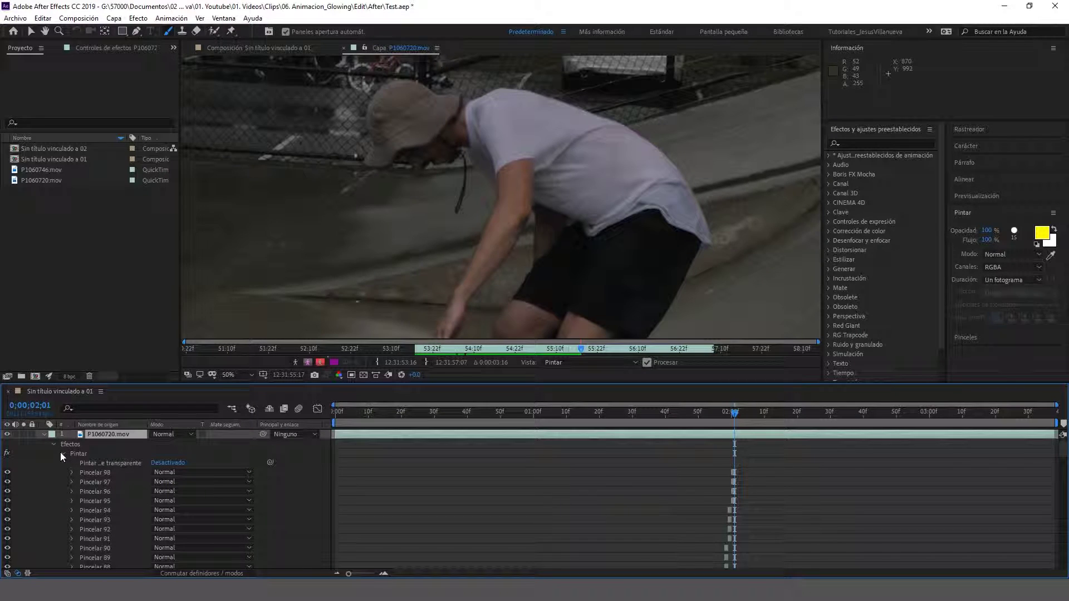
click(46, 434)
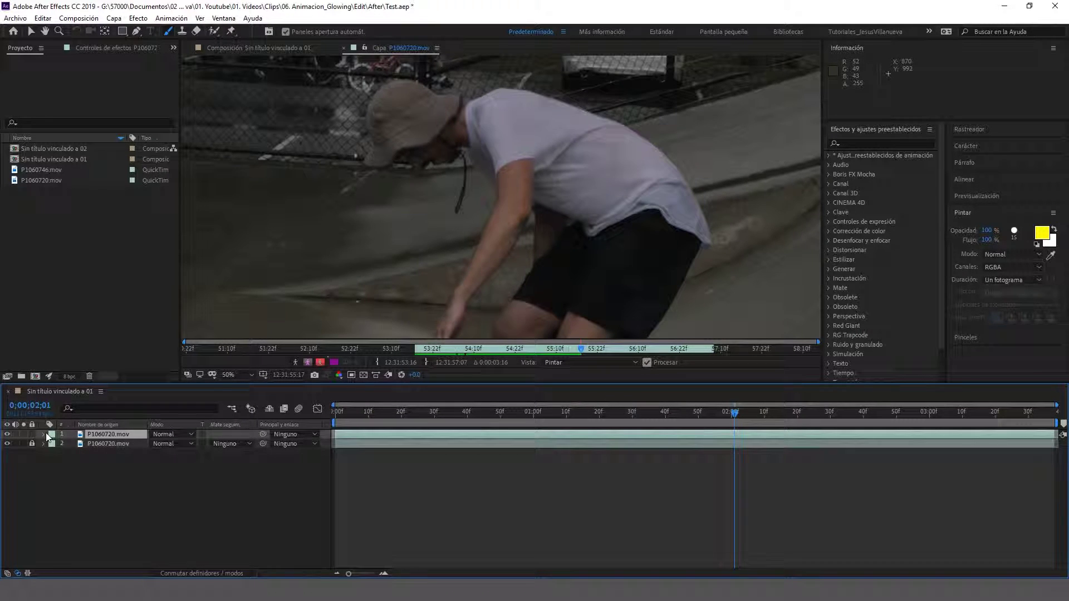
Step: Return to the Composition view and show the top layer's Pintar effect controls
click(218, 51)
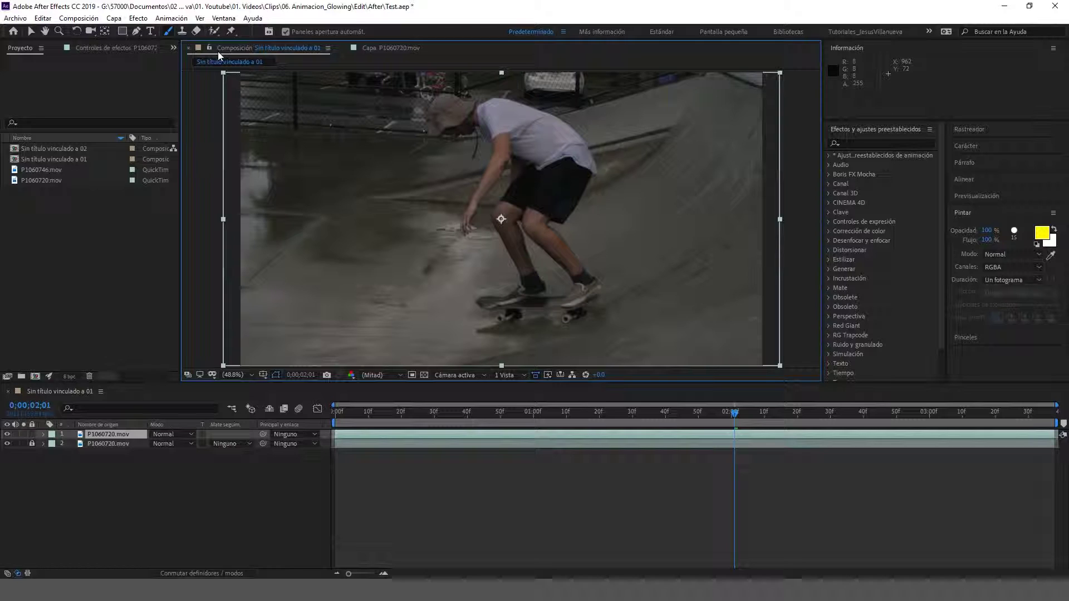
click(94, 438)
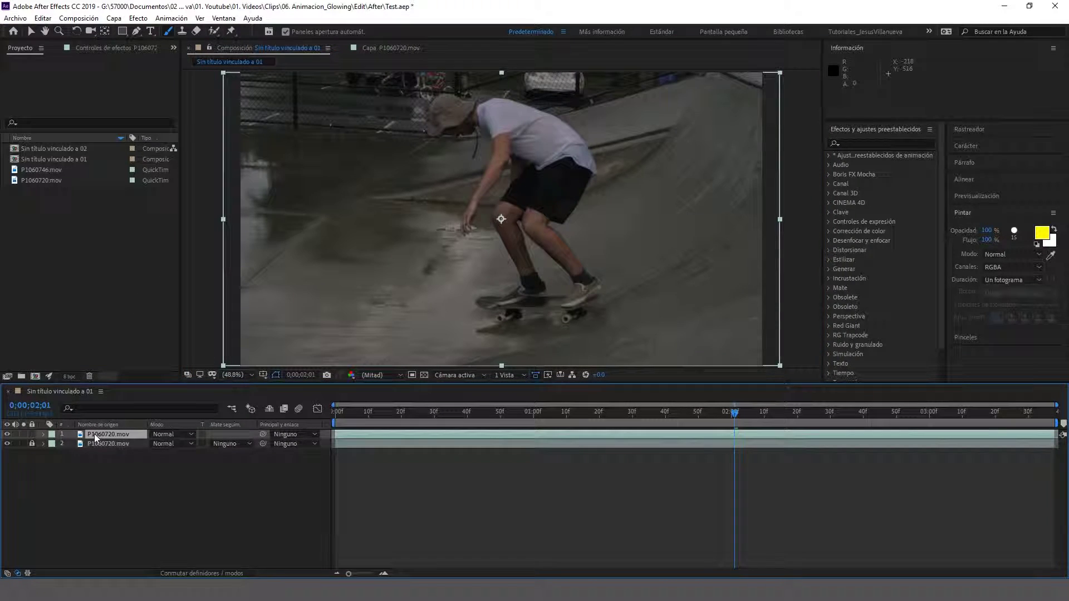
click(103, 43)
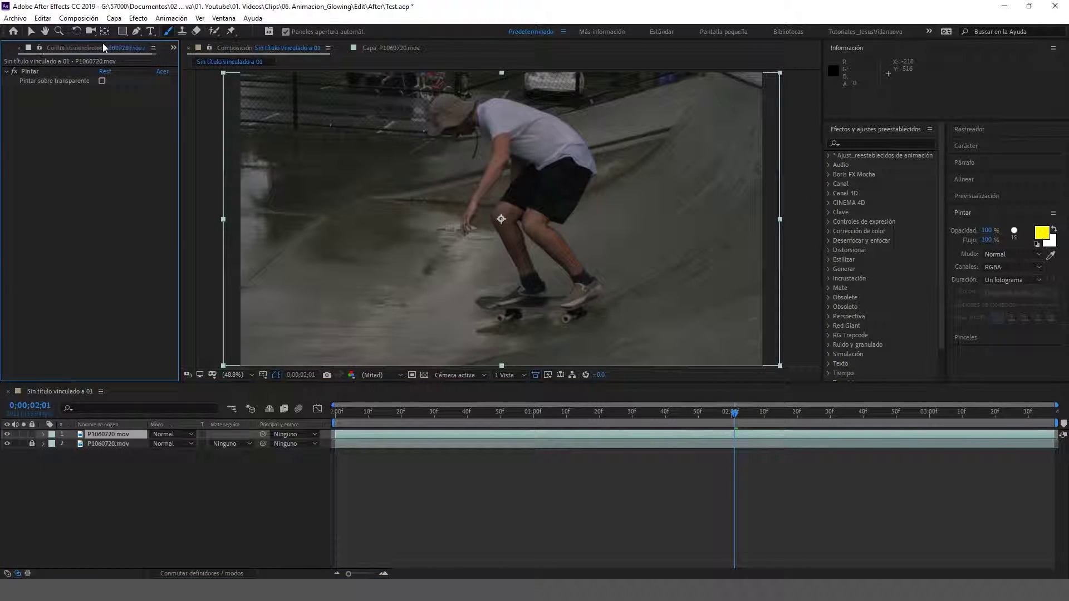
Step: Enable Pintar sobre transparente, check strokes at 01;16 and 01;14, and search 'resplandor'
click(102, 81)
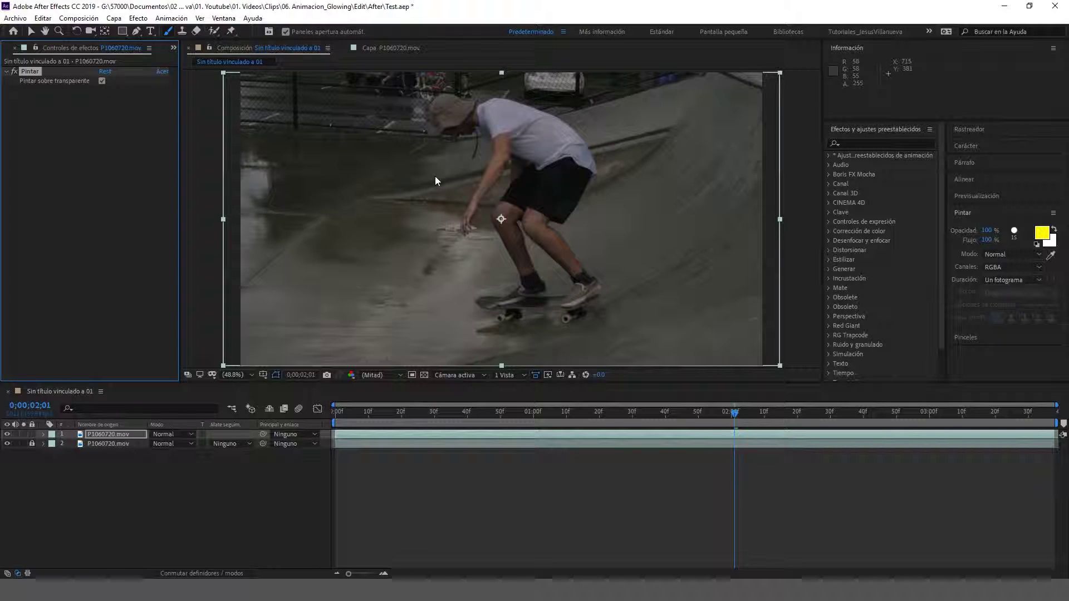
click(7, 444)
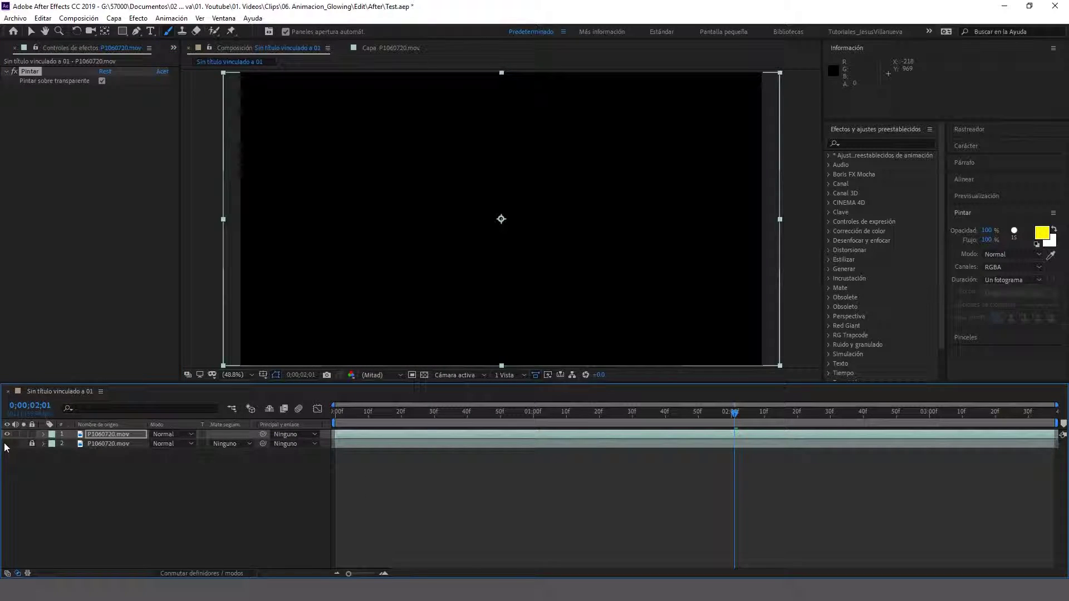
drag(350, 416, 582, 435)
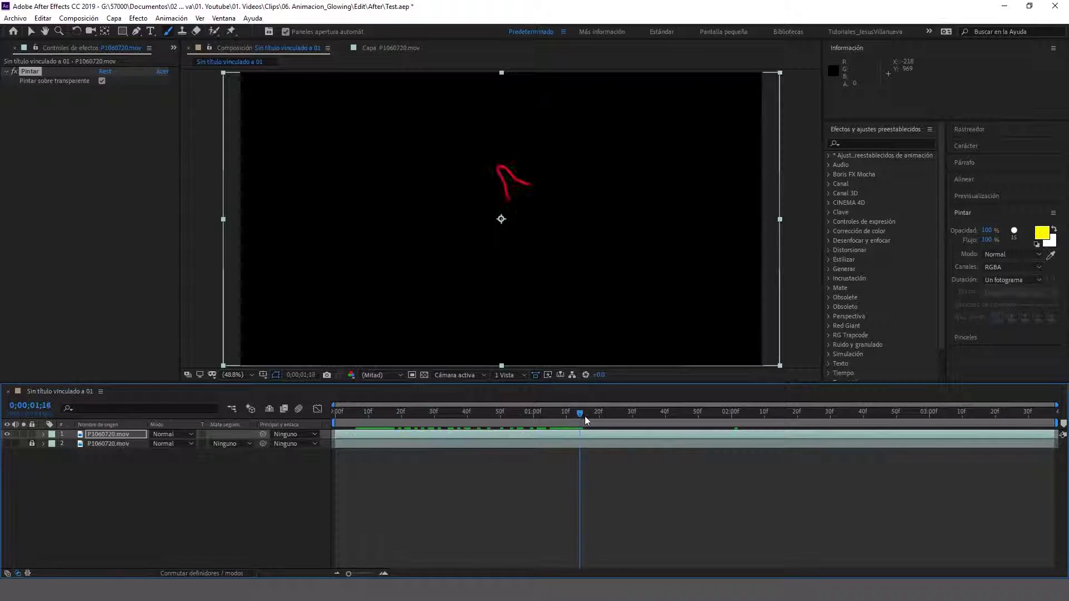
drag(583, 435, 579, 435)
click(6, 443)
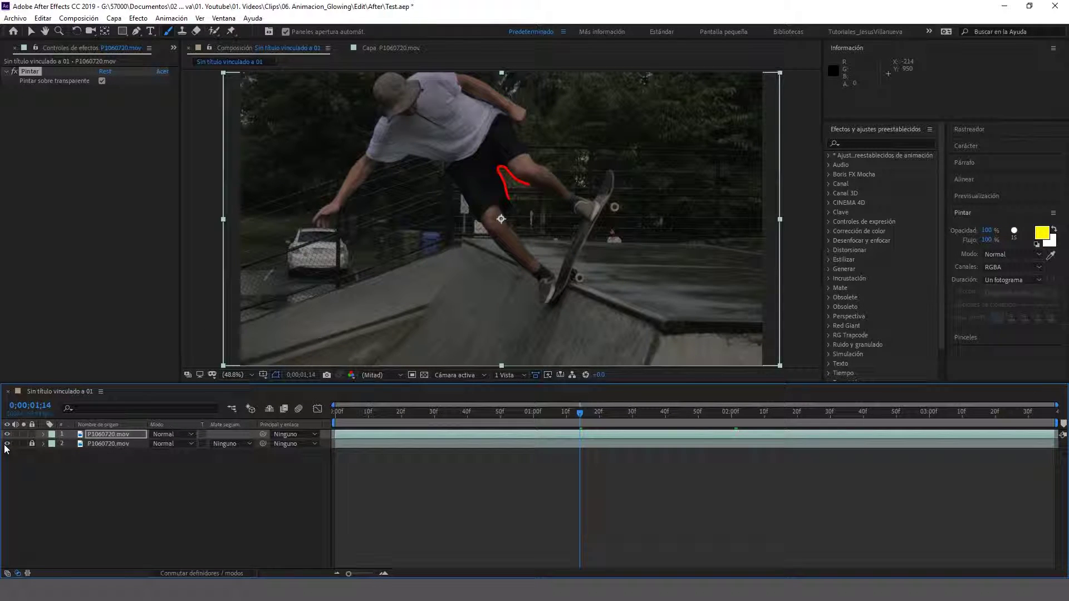
click(872, 143)
text(resplandor)
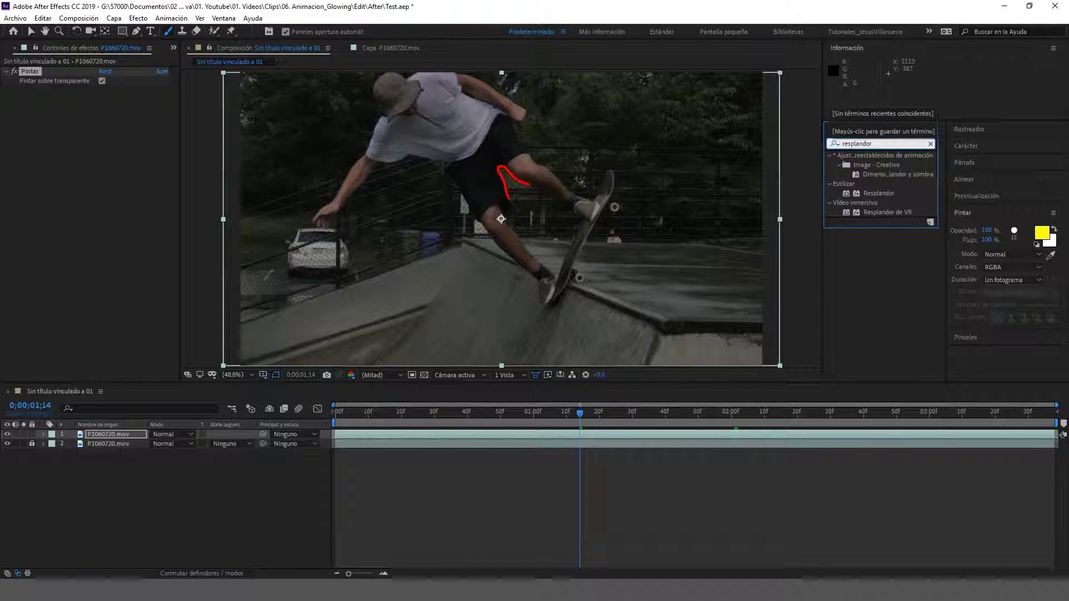
Step: Apply Resplandor to layer 1 with radius 50 and intensity 1.5, duplicate it, and preview
drag(878, 193, 124, 436)
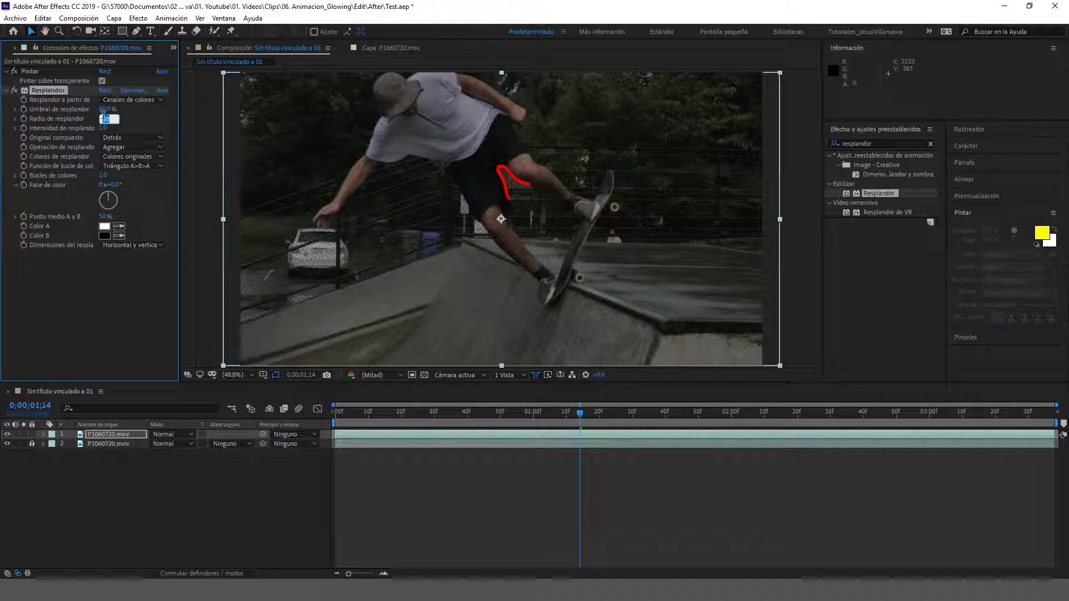
key(Return)
text(1)
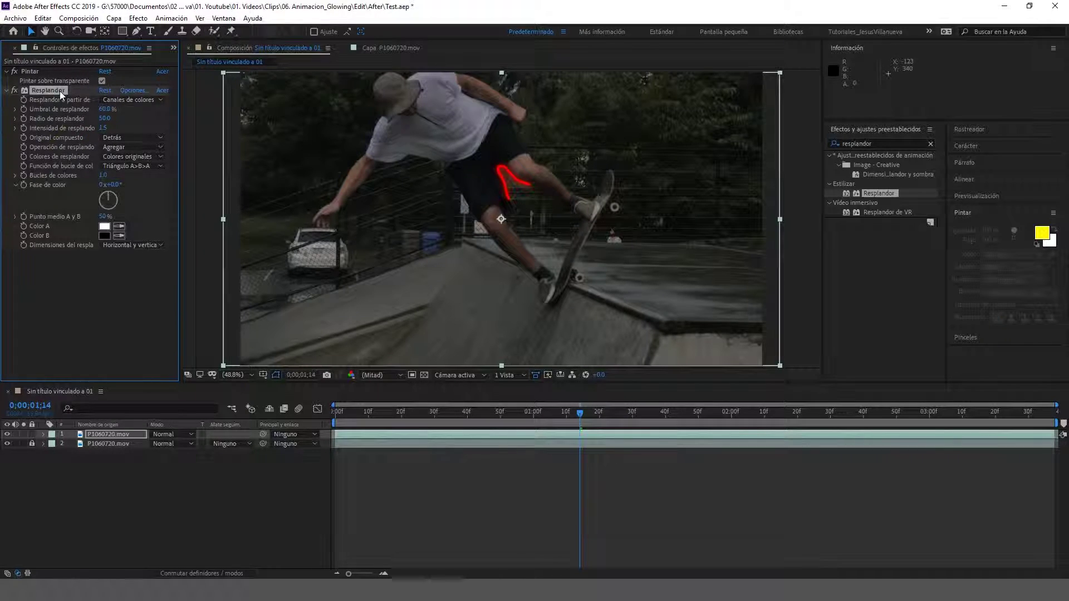
key(ctrl+d)
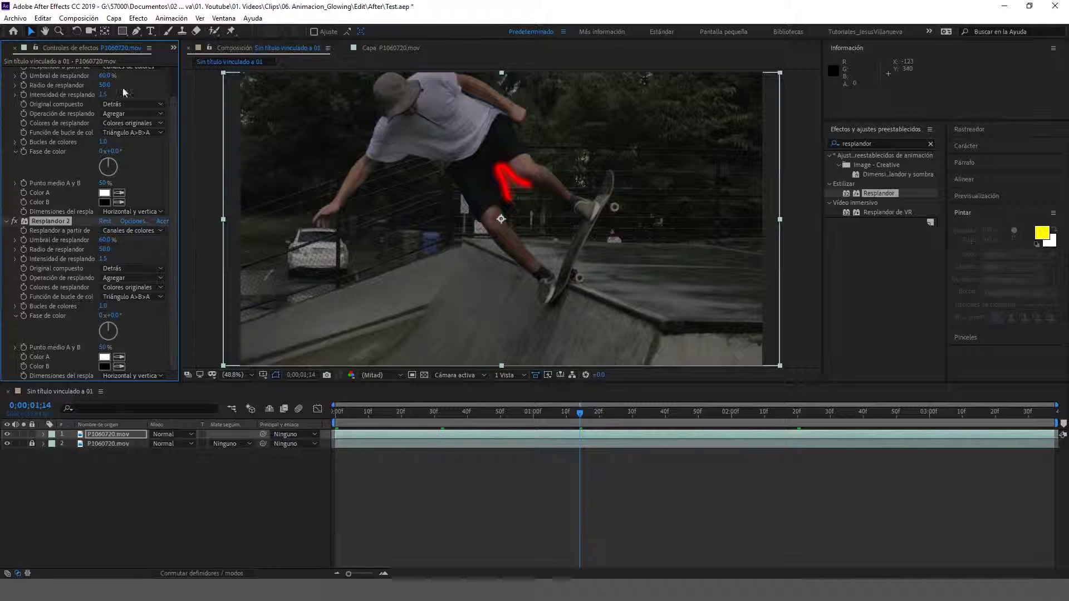
drag(351, 410, 316, 427)
key(space)
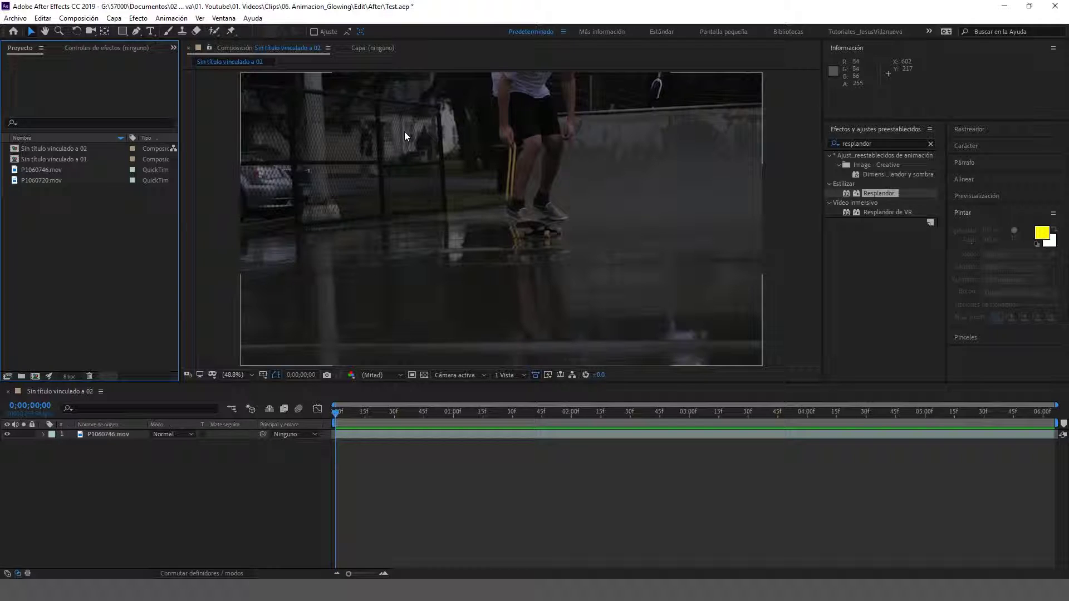
Step: Add Sin título vinculado a 02 to the Render Queue with Secuencia JPEG output
click(229, 156)
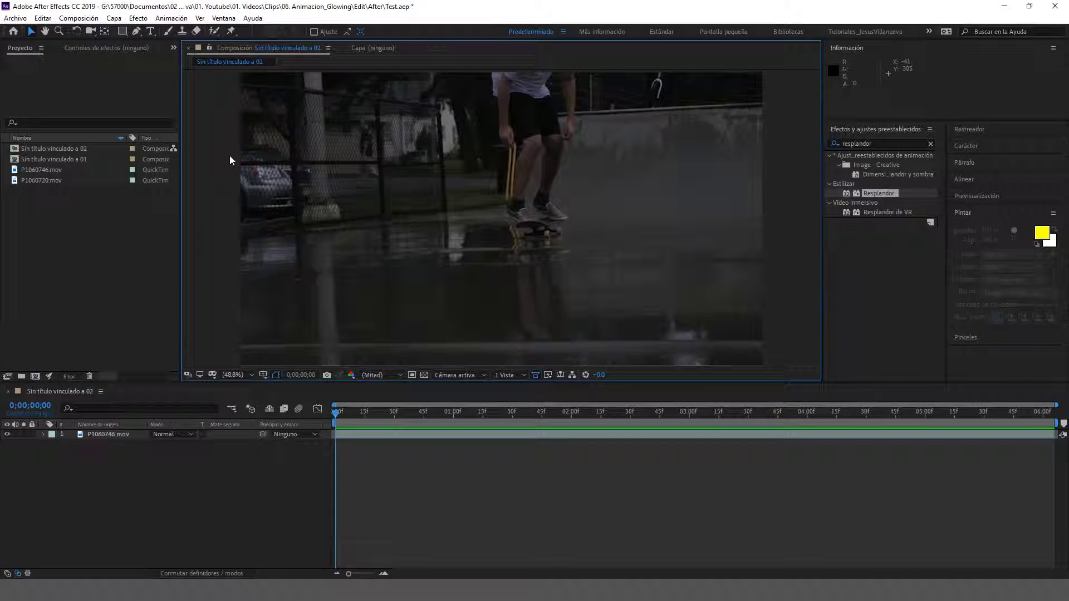
key(ctrl+m)
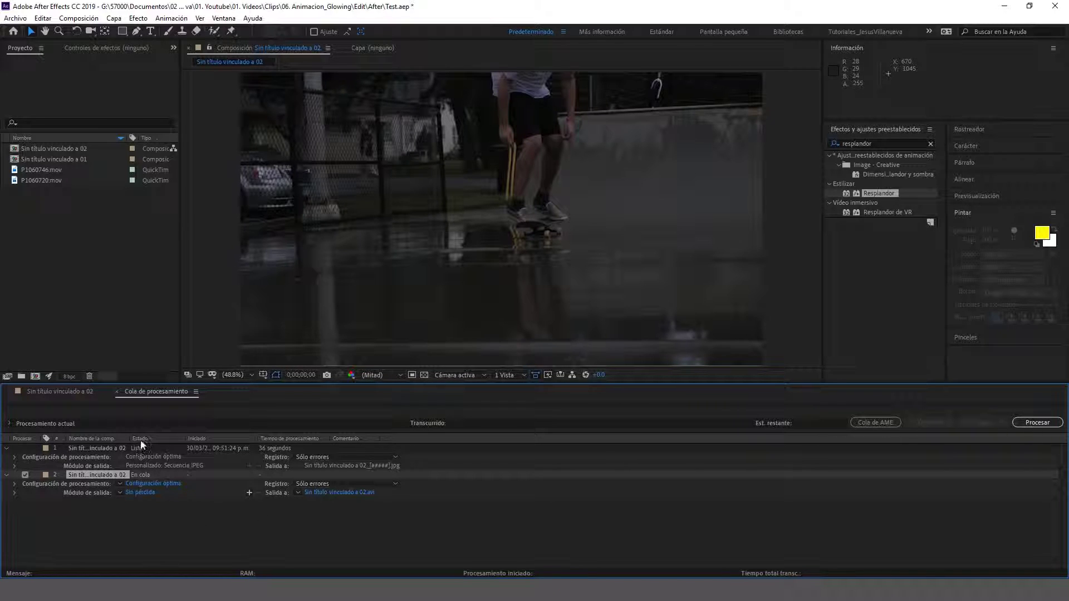
click(142, 493)
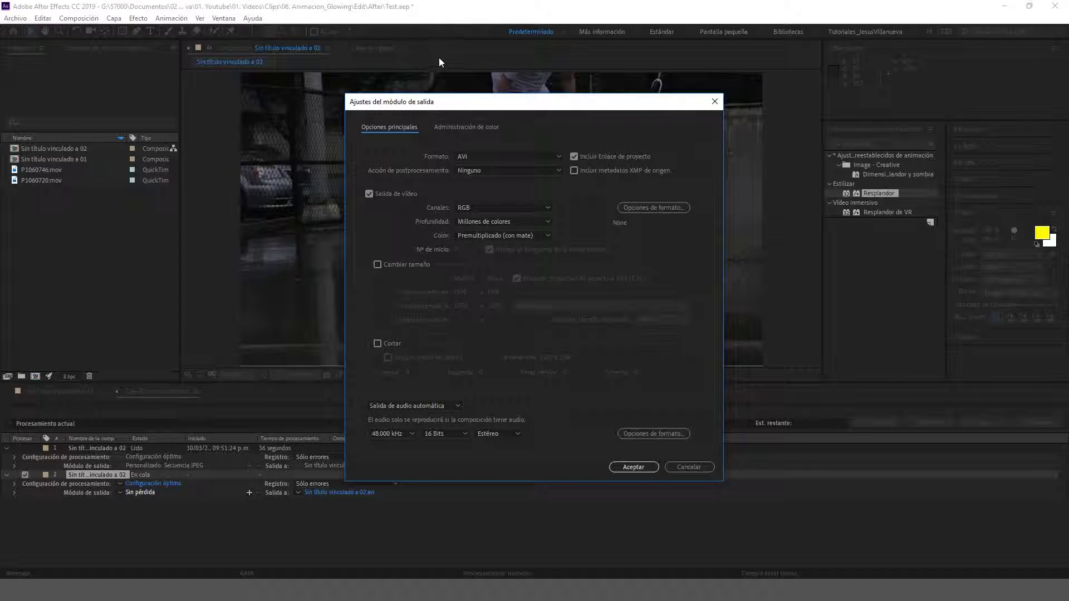
click(481, 158)
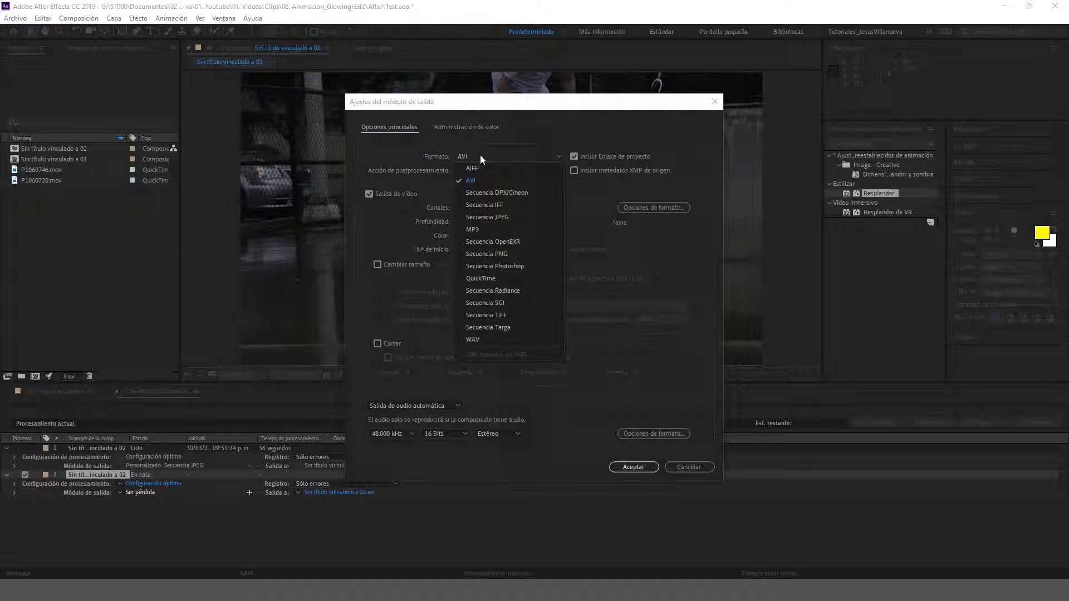
click(487, 218)
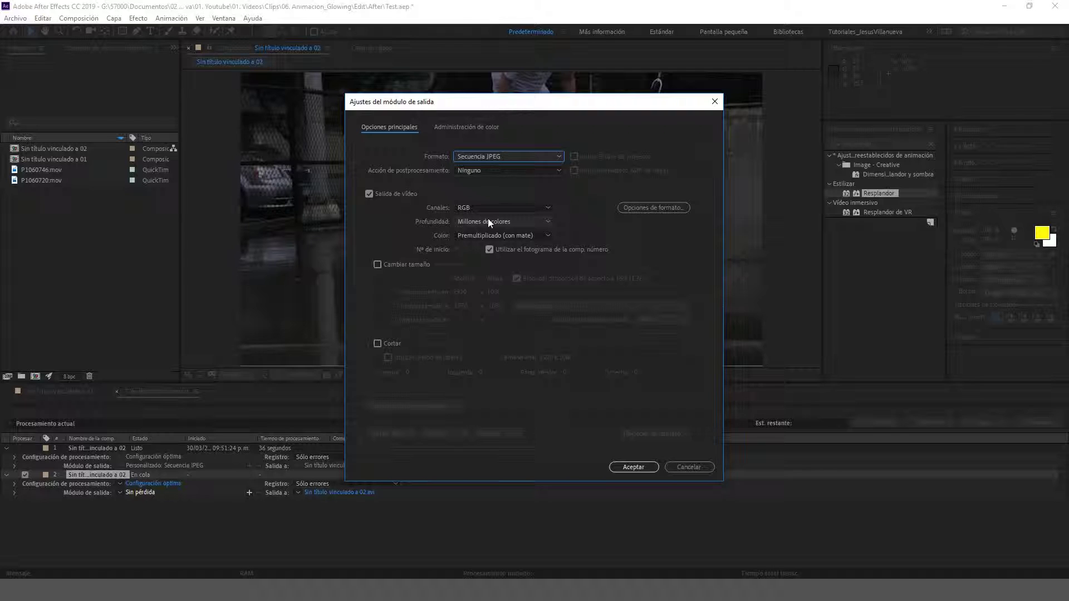
click(622, 467)
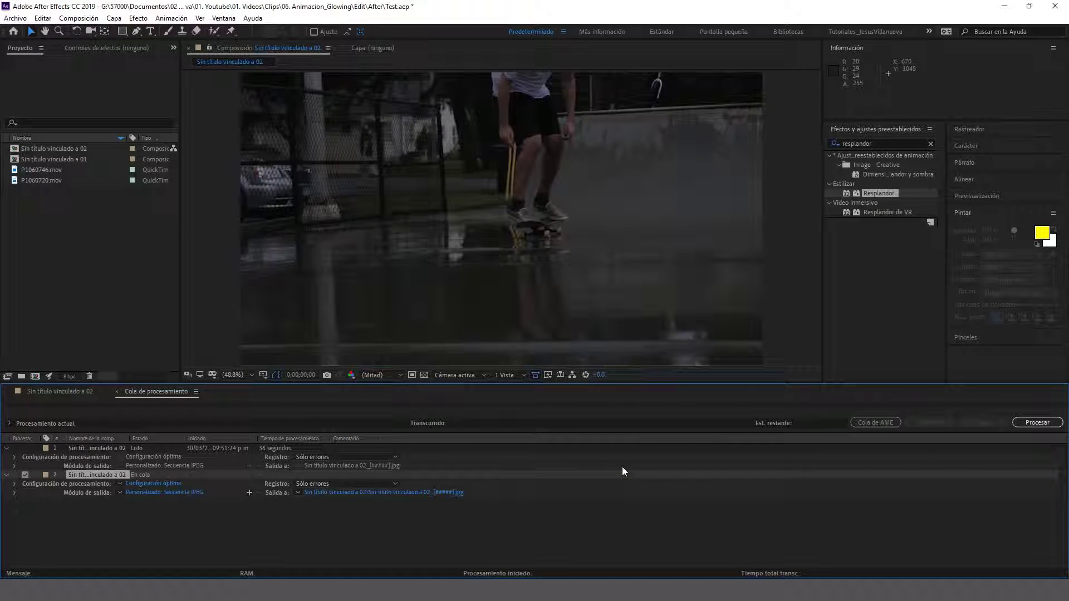
click(378, 490)
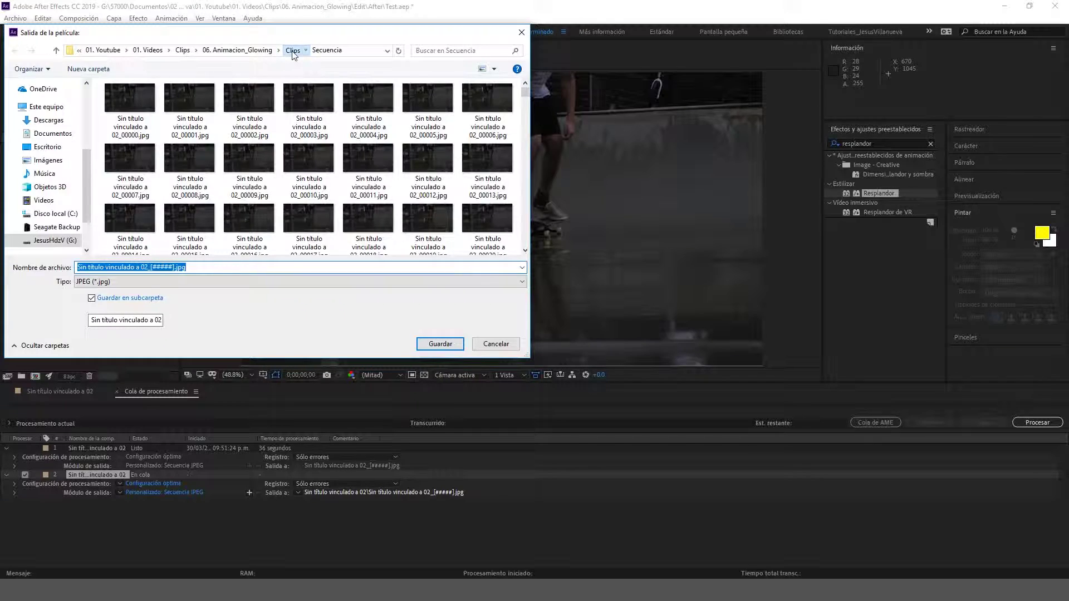
Step: Create a new Export_IMG folder inside the Clips folder and open it
click(293, 51)
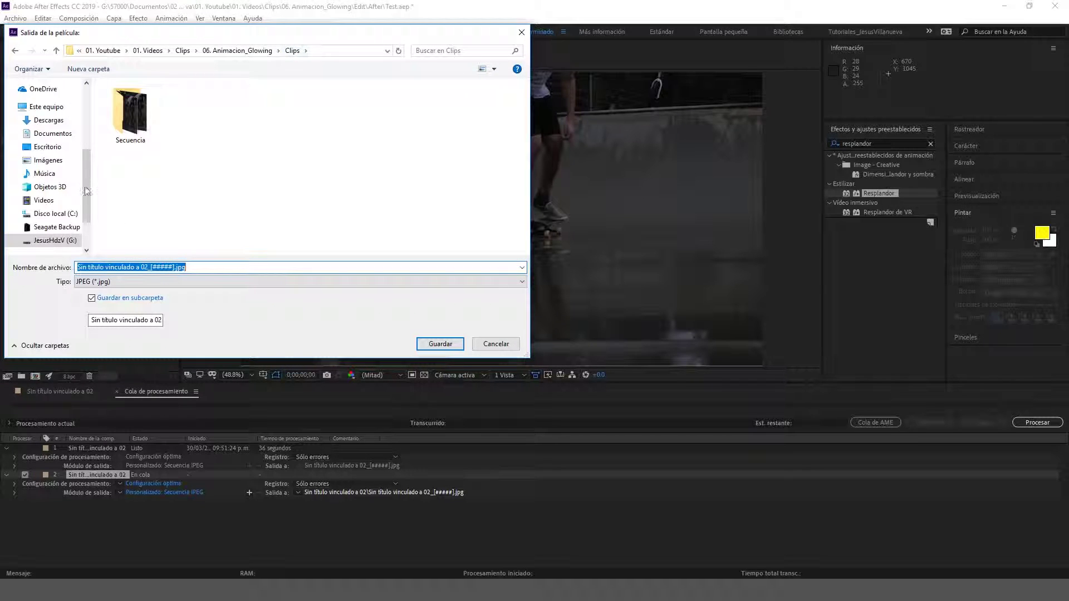
right_click(218, 141)
mouse_move(195, 268)
click(238, 269)
text(Export_IMG)
double_click(132, 117)
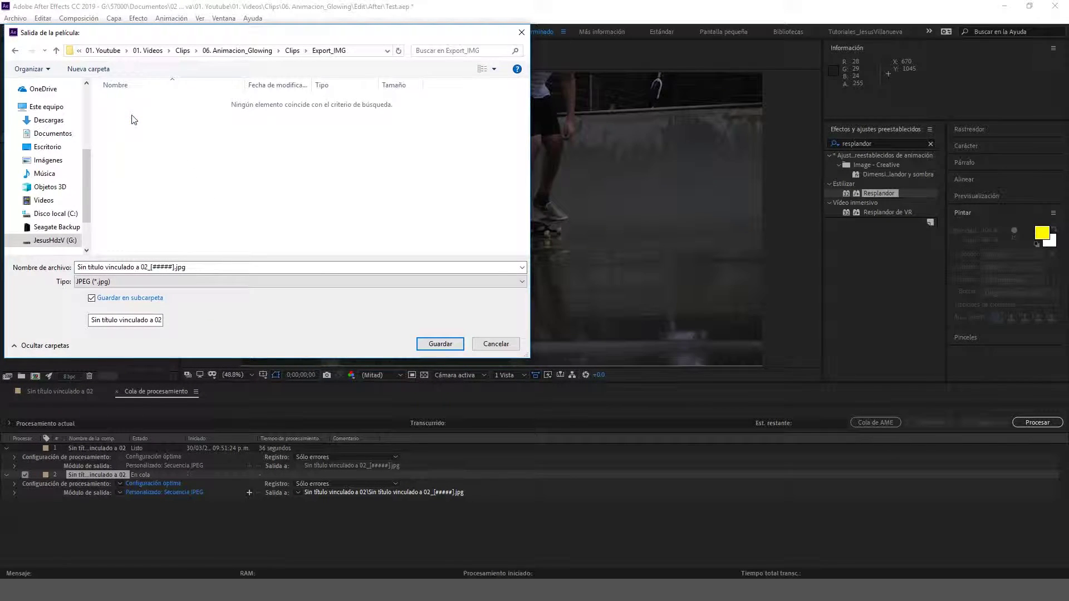
Step: Name the output SecuenciaExport, save without a subfolder, and start rendering the JPEG sequence
triple_click(132, 268)
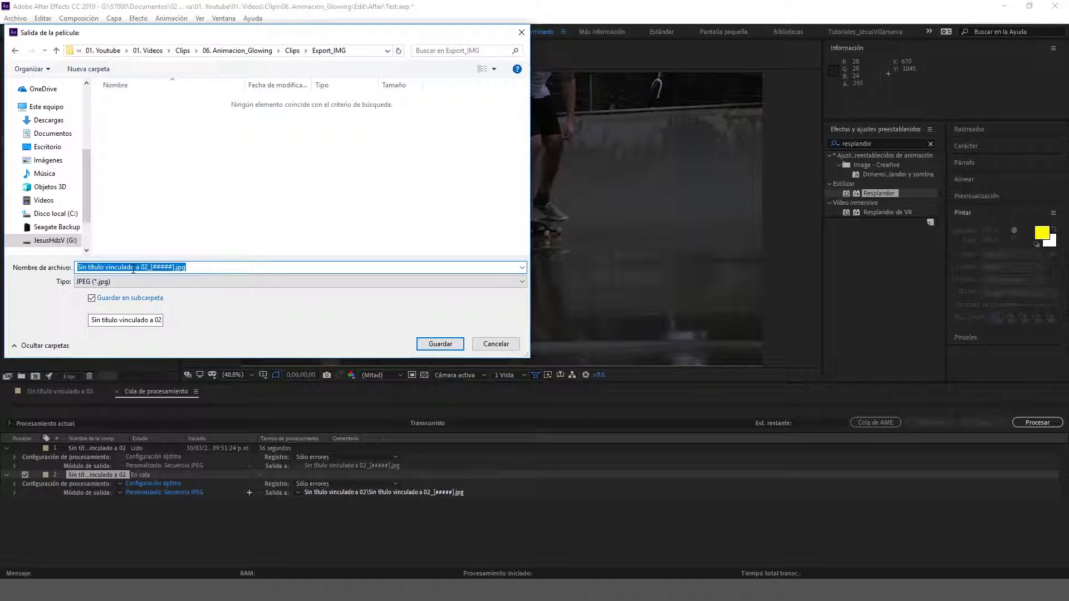
click(148, 267)
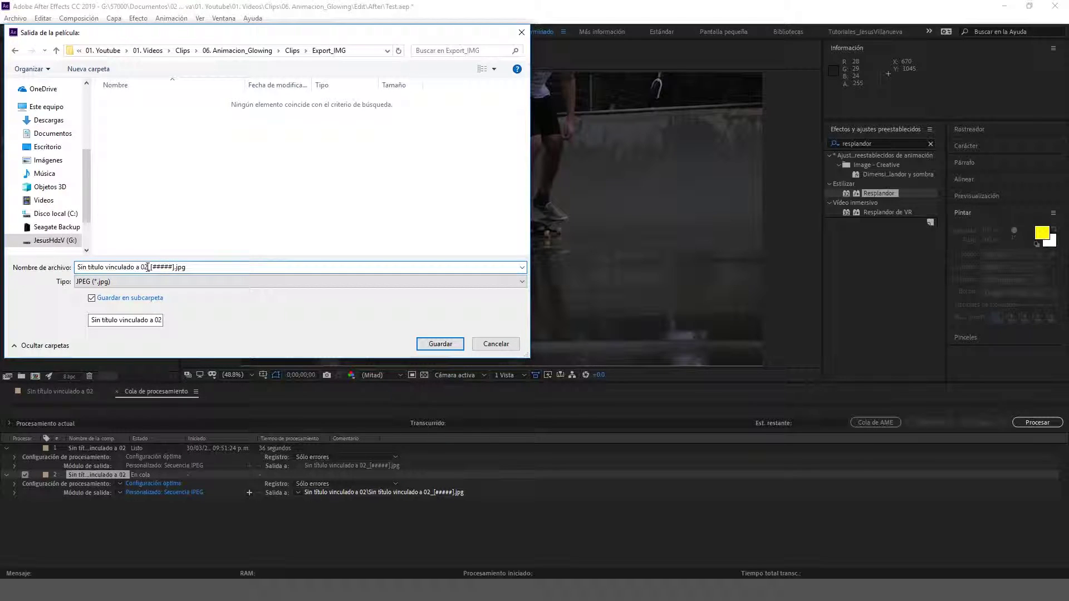
key(BackSpace)
key(BackSpace)
key(BackSpace)
key(BackSpace)
key(BackSpace)
key(BackSpace)
text(SecuenciaExport)
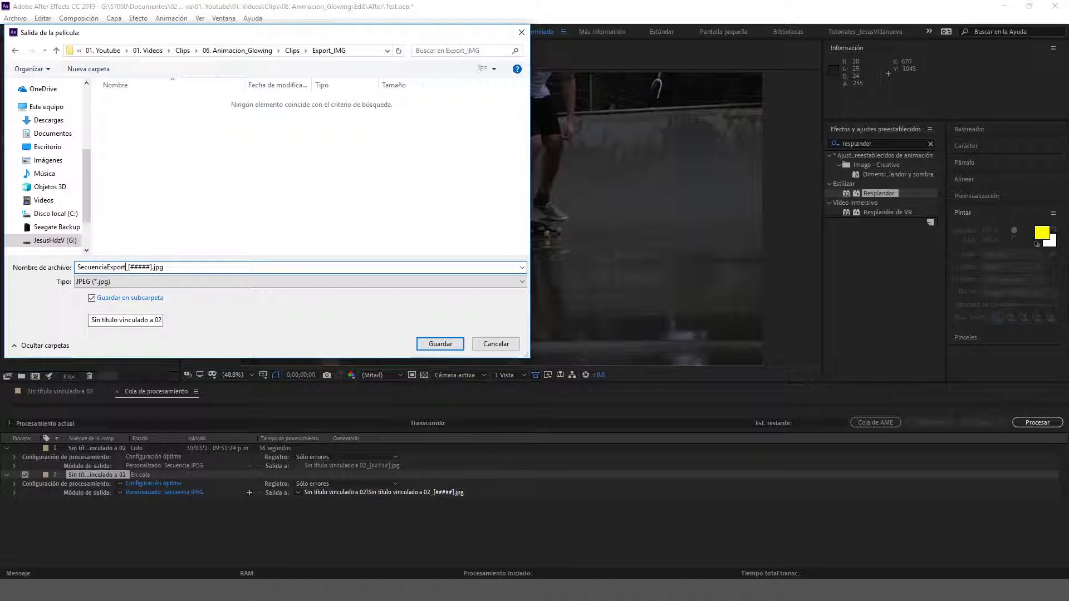
click(96, 300)
click(439, 343)
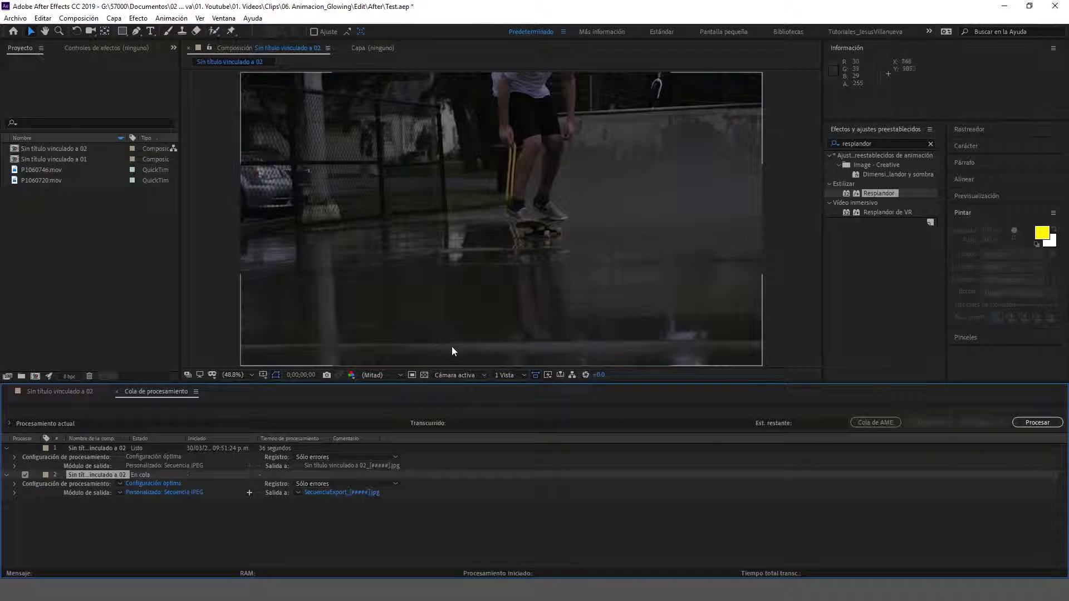
click(1048, 423)
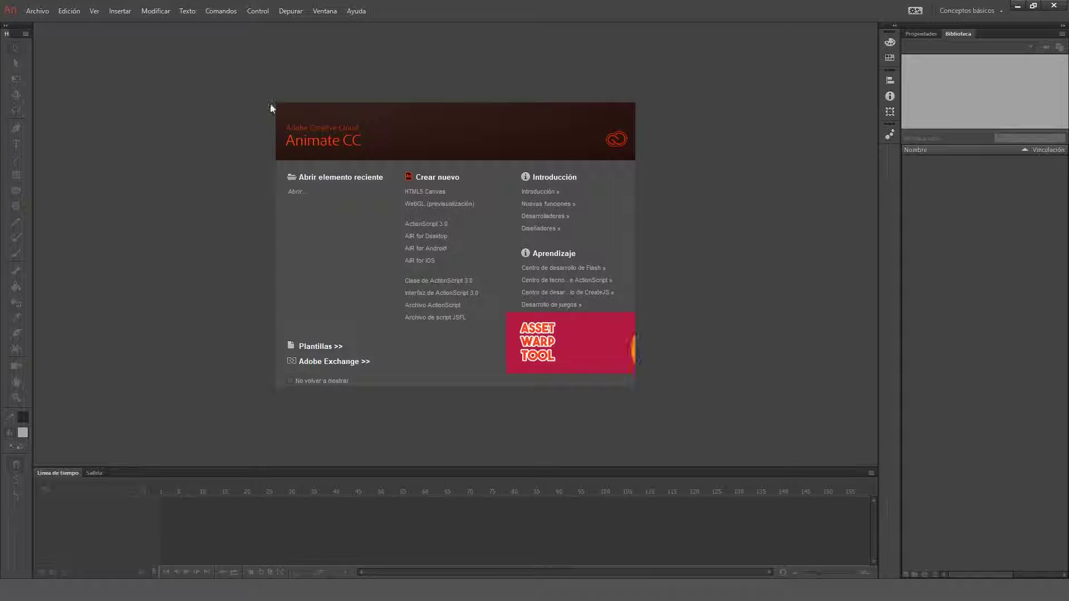
Step: Create a new document from Archivo > Nuevo with width 1920 and height 1080 px
click(37, 11)
click(48, 22)
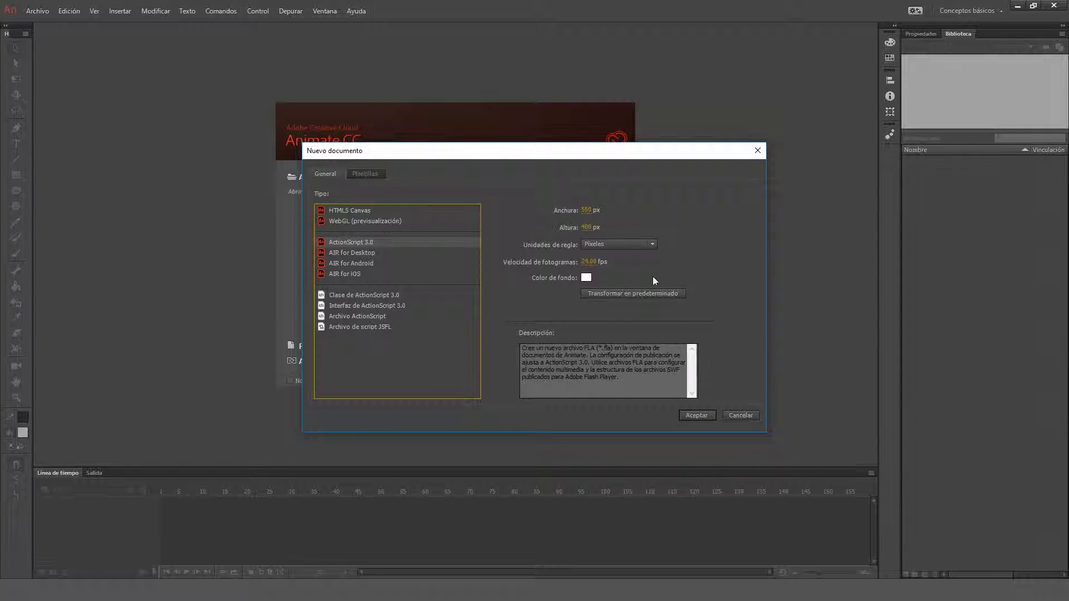
click(585, 210)
text(1920)
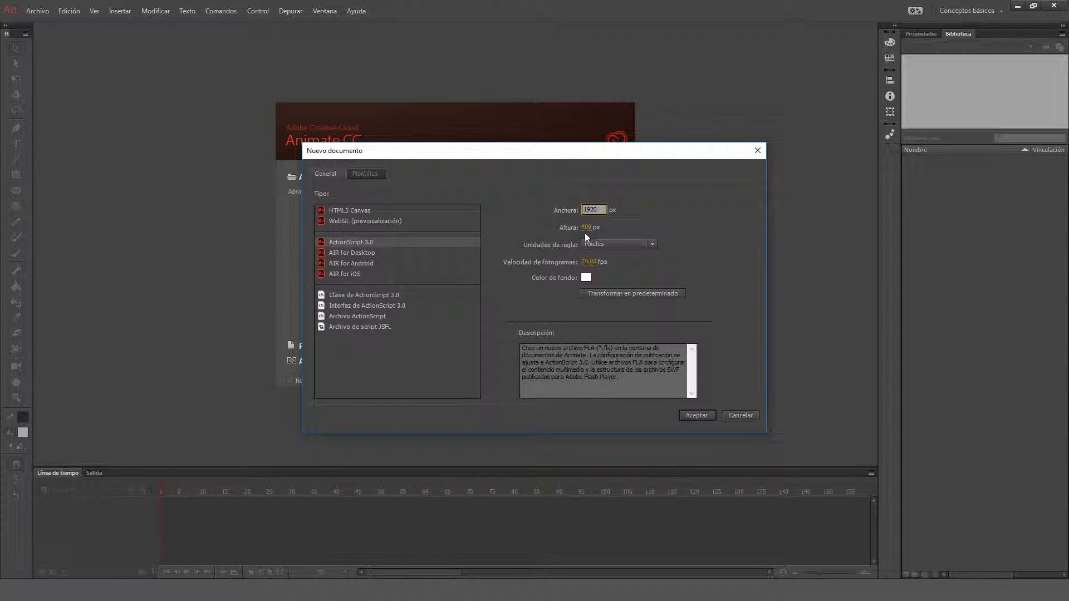
text(1080)
click(585, 262)
click(696, 416)
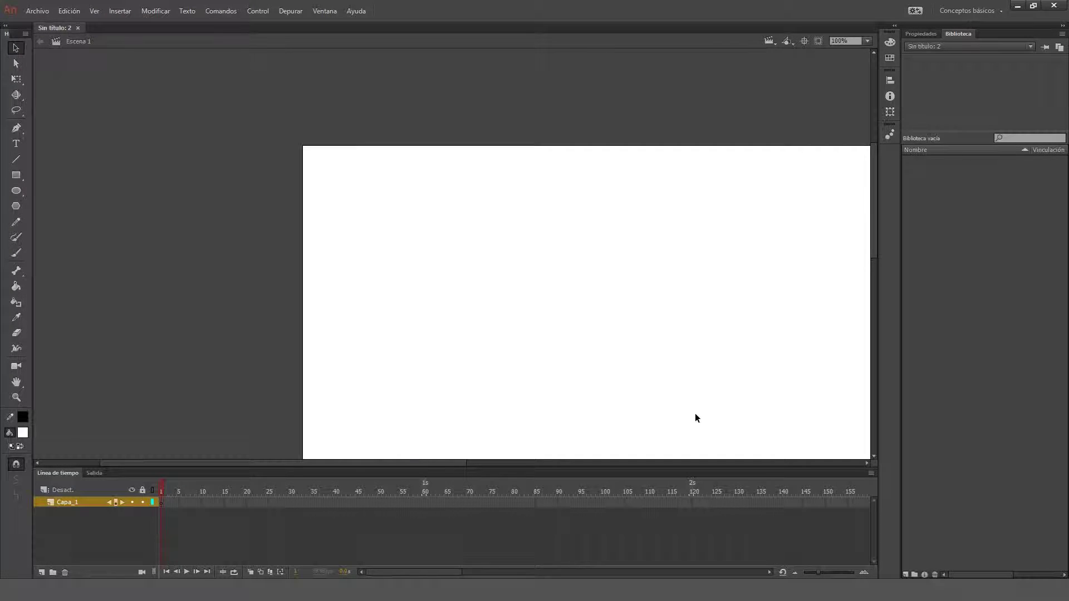
Step: Fit the stage to the window, then import every JPG of the sequence onto the stage
click(867, 40)
click(866, 52)
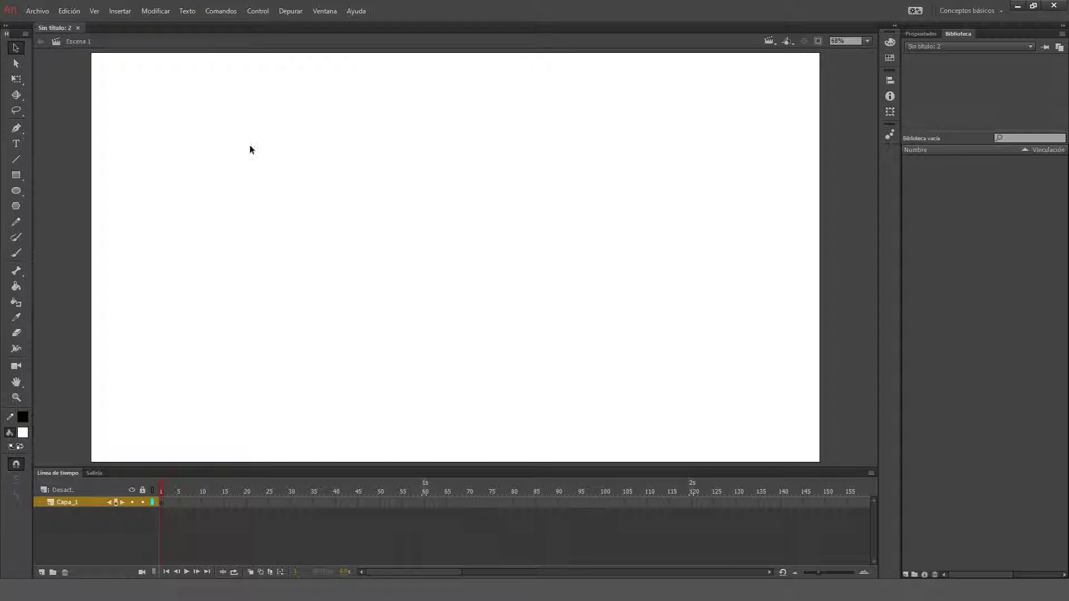
click(37, 11)
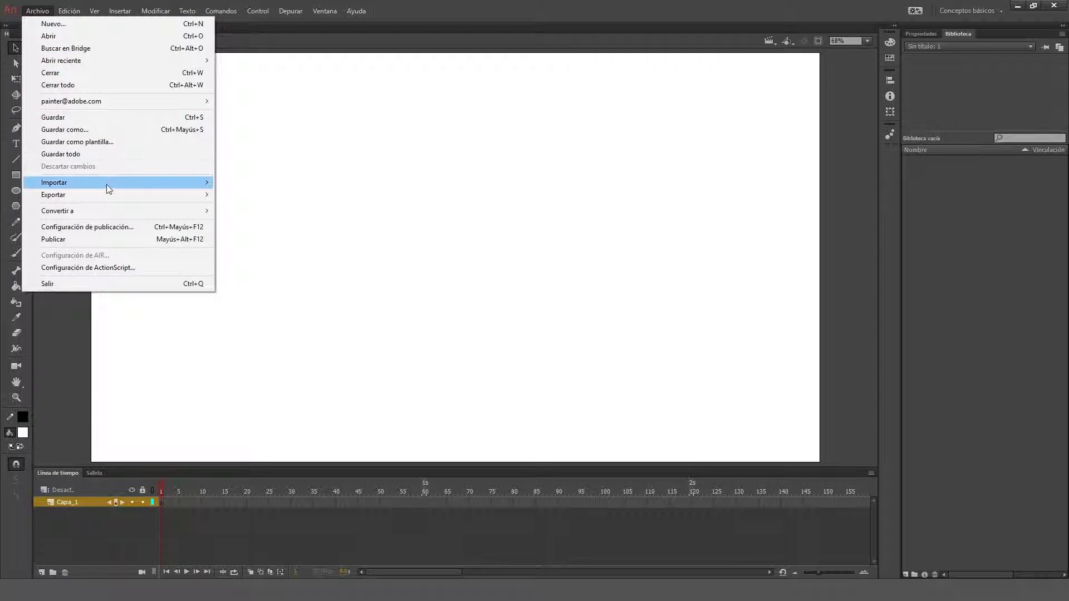
mouse_move(107, 189)
click(233, 183)
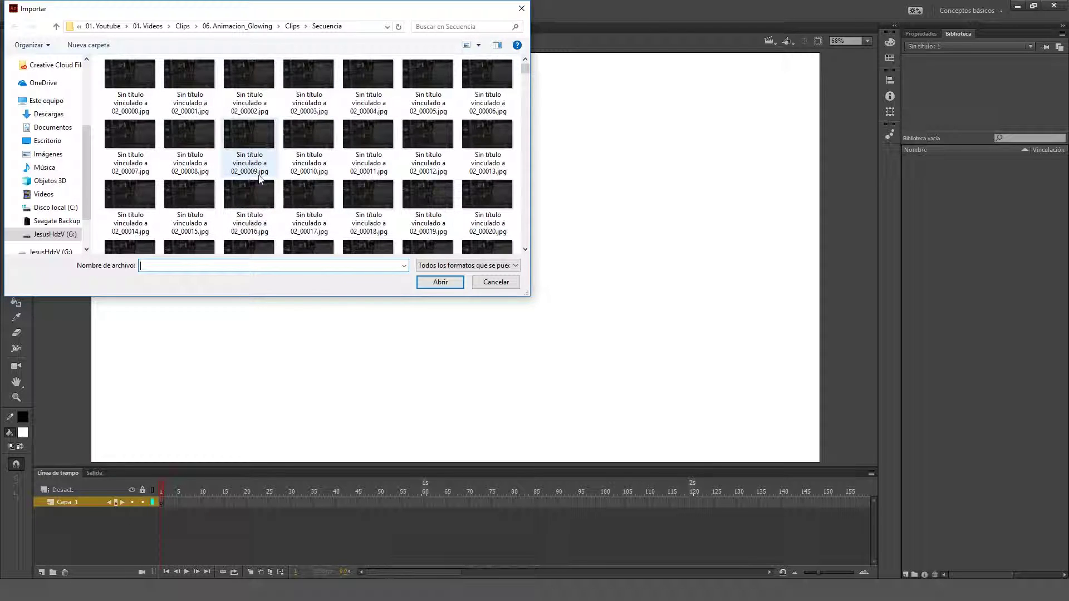
click(134, 78)
scroll(140, 82, down, 10)
scroll(140, 82, down, 15)
shift+click(184, 218)
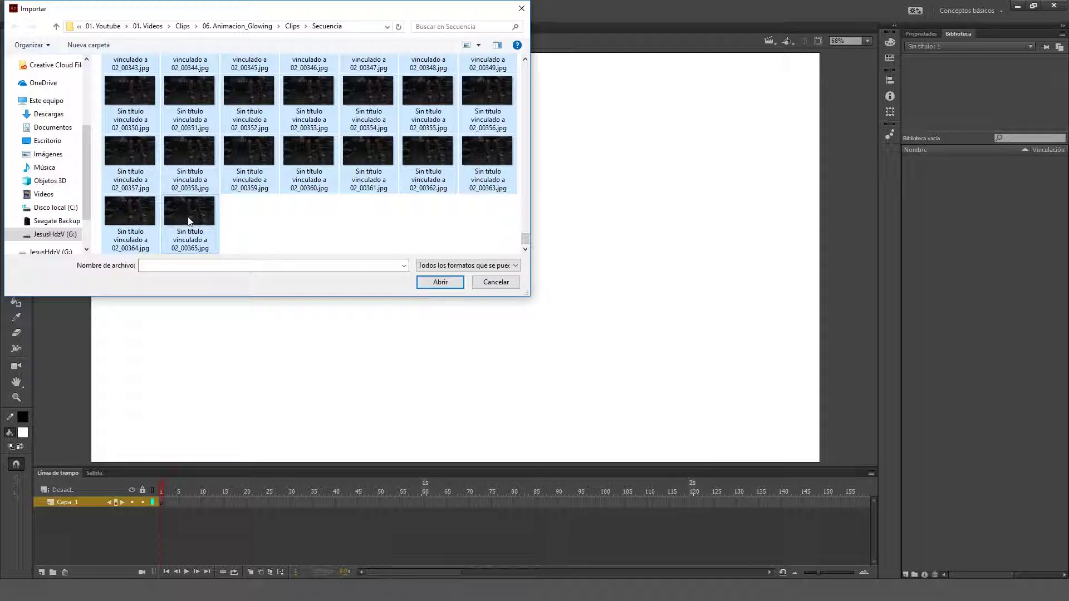
click(421, 286)
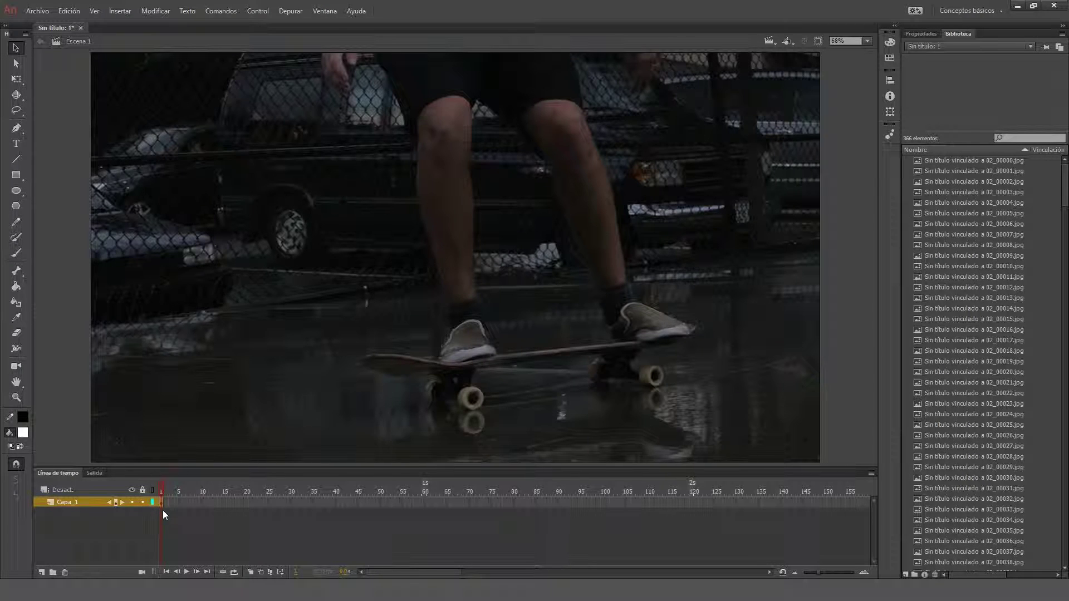
Step: Distribute the imported images to individual keyframes on Capa_1
right_click(385, 216)
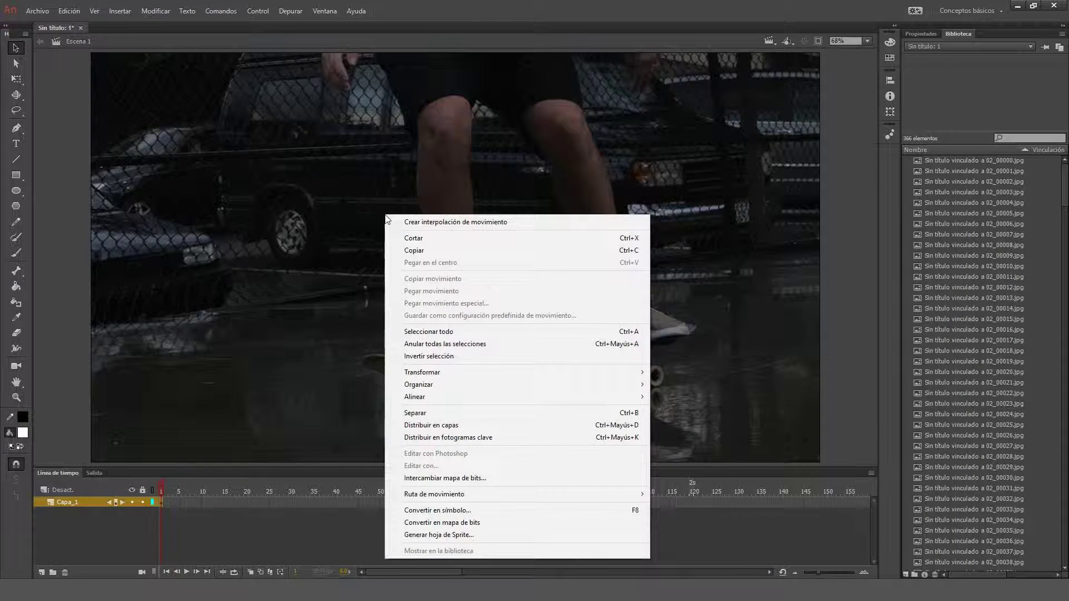
click(455, 439)
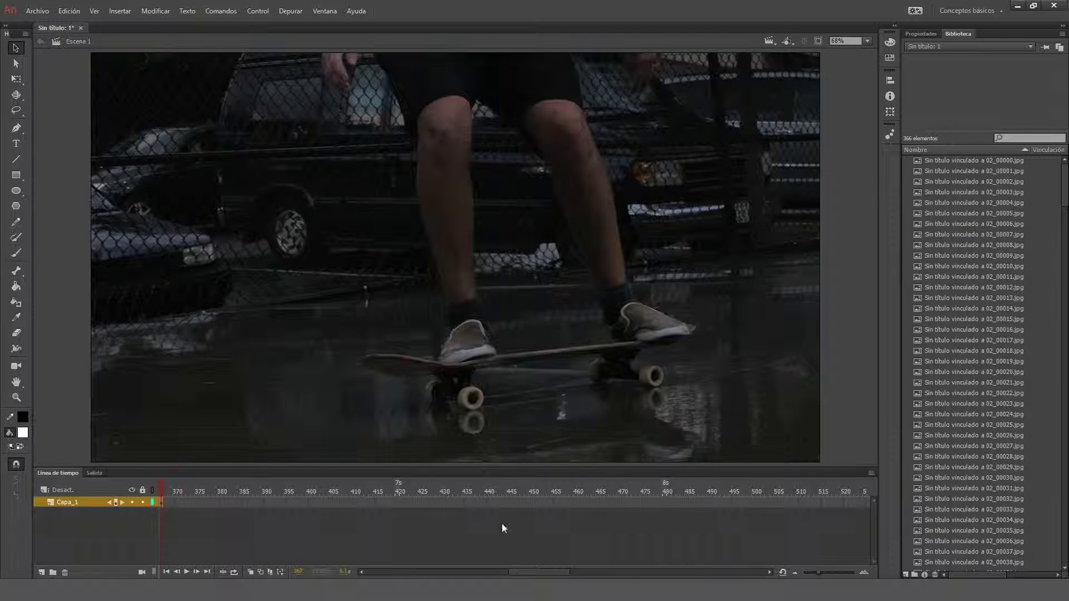
drag(531, 576, 488, 575)
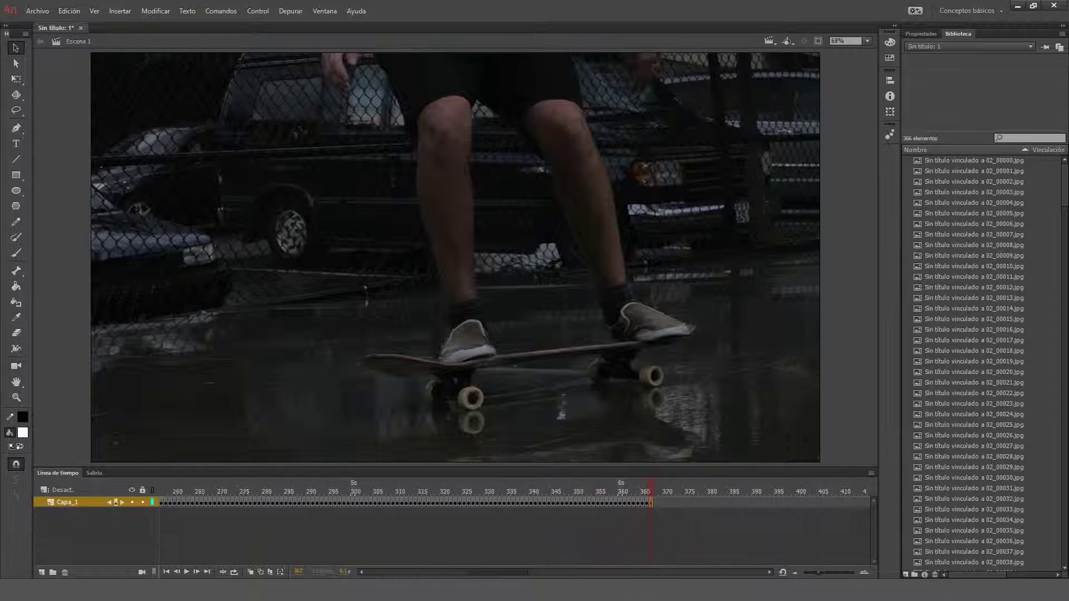
click(402, 492)
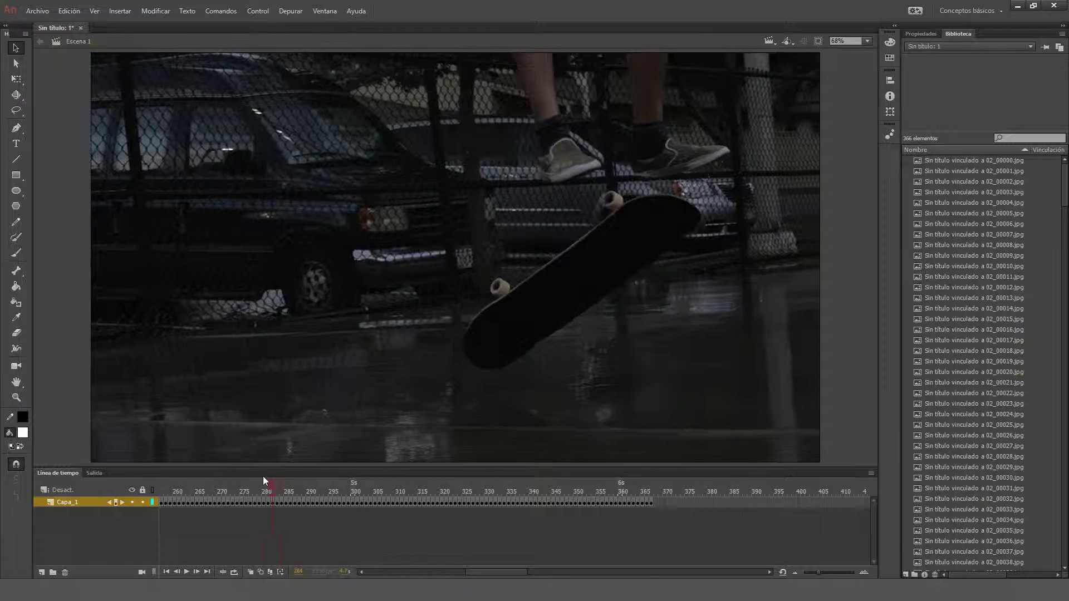
Step: Scrub back to frame 1 and bring up options for the empty first frame
drag(401, 492, 220, 492)
drag(501, 577, 403, 573)
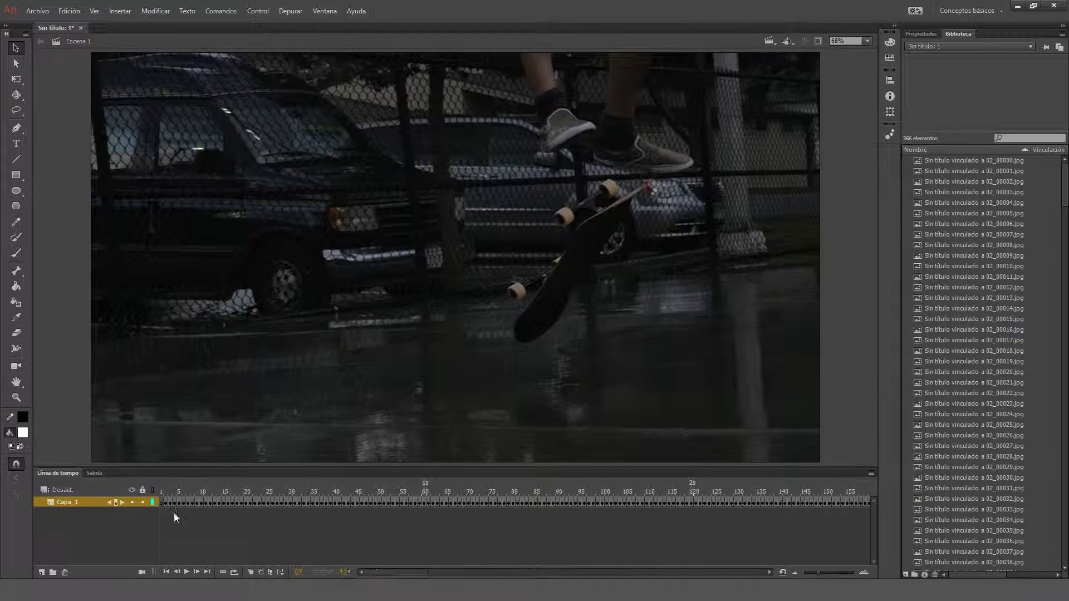
drag(167, 493, 159, 501)
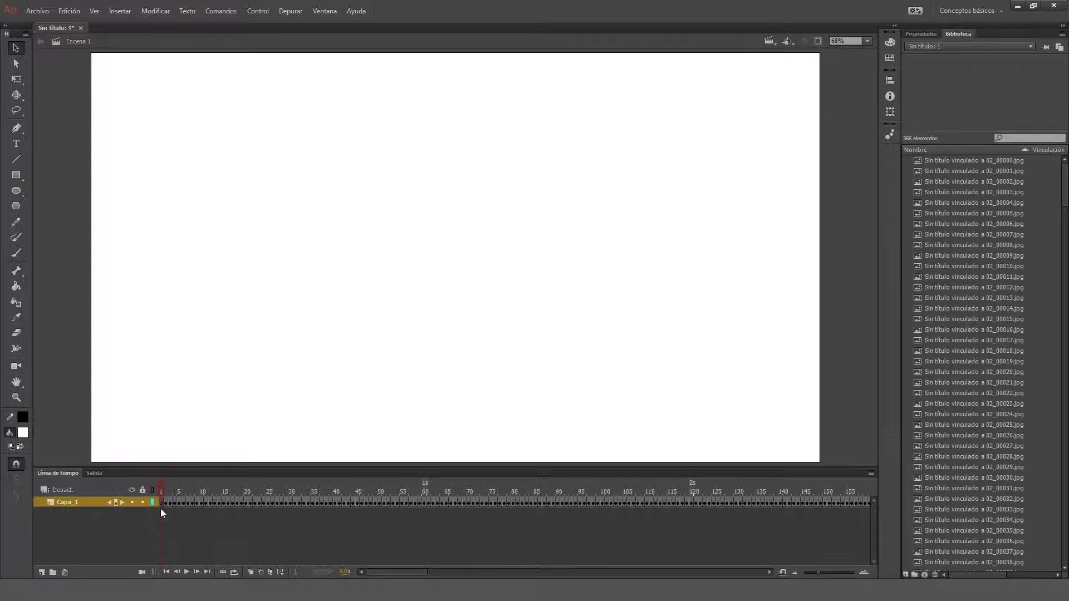
right_click(162, 502)
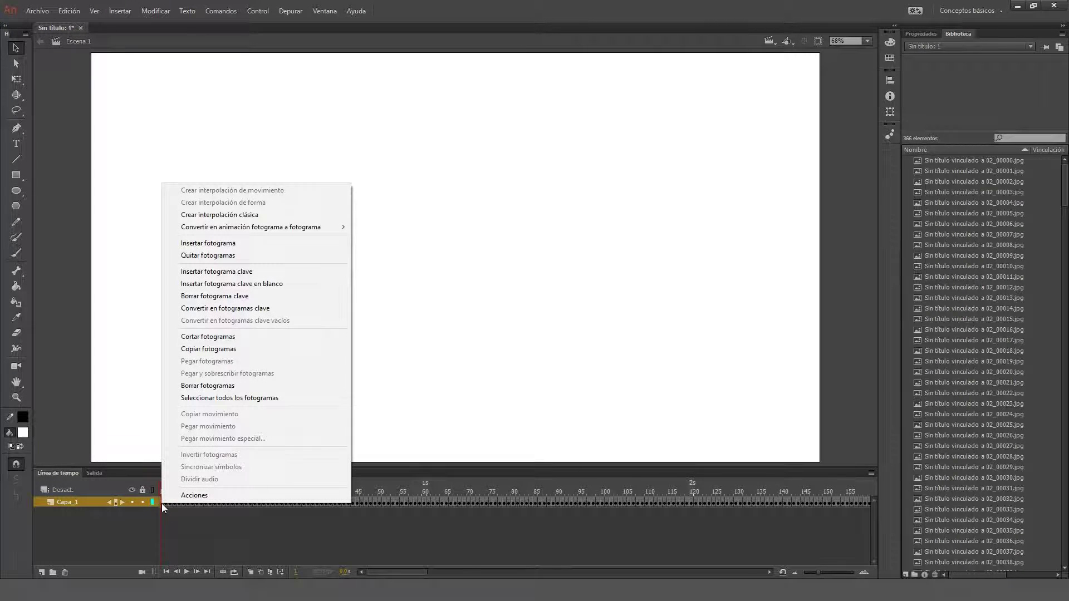
Step: Remove the blank first frame, add Capa_2 above the footage, and scrub to preview later frames
click(201, 256)
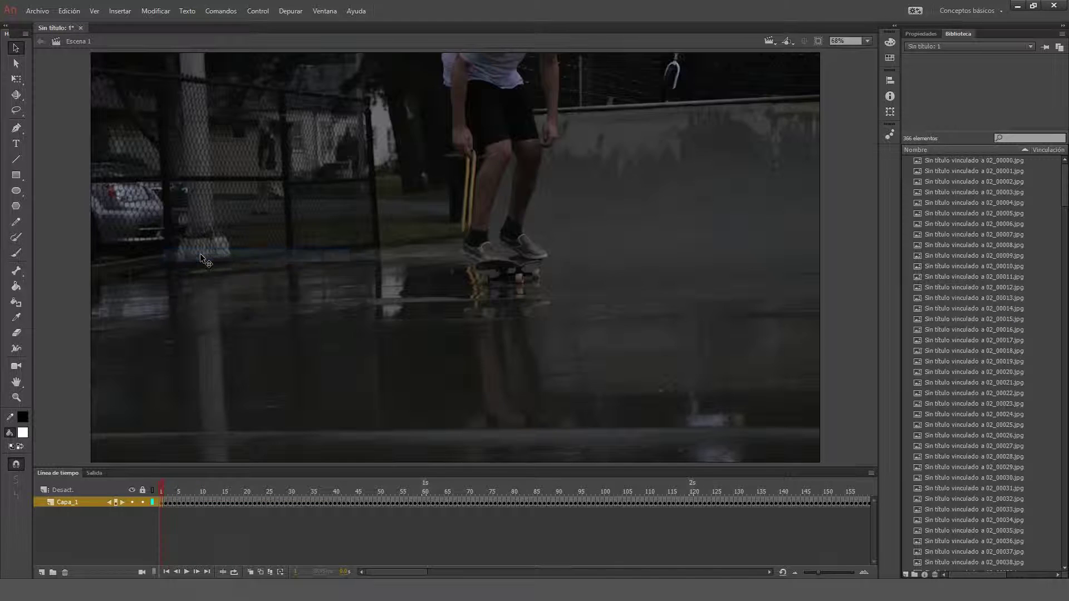
click(41, 573)
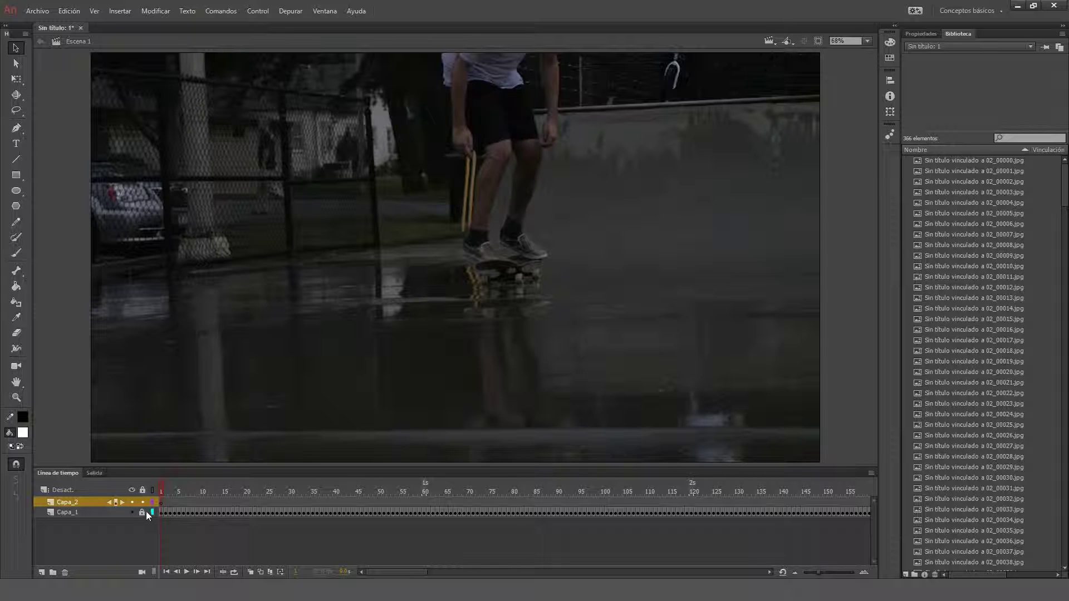
drag(162, 486, 669, 492)
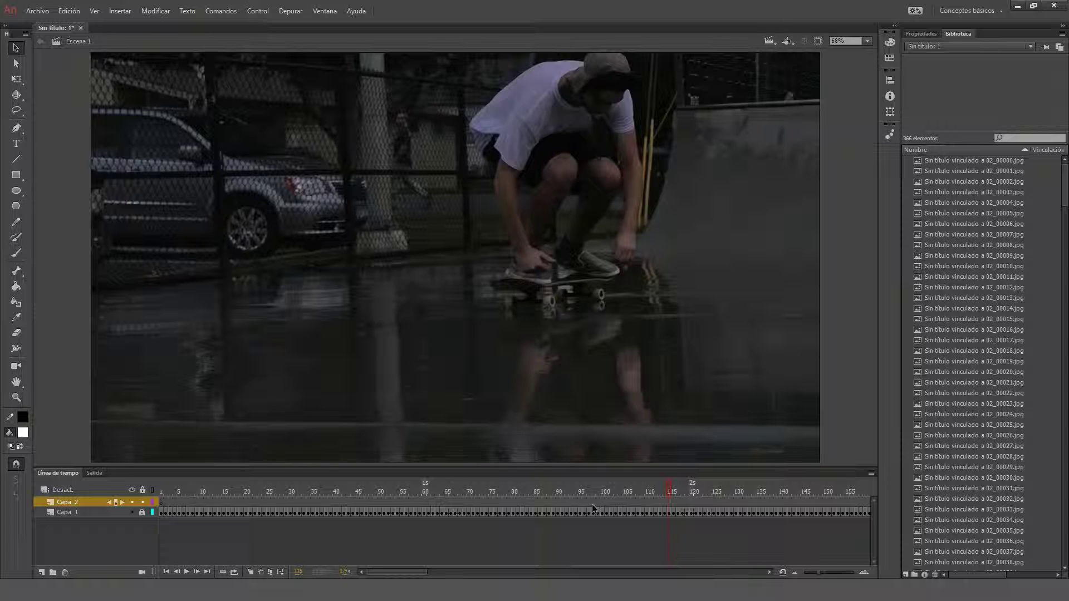
Step: Convert Capa_2's whole frame span into keyframes and move to about frame 33
click(592, 503)
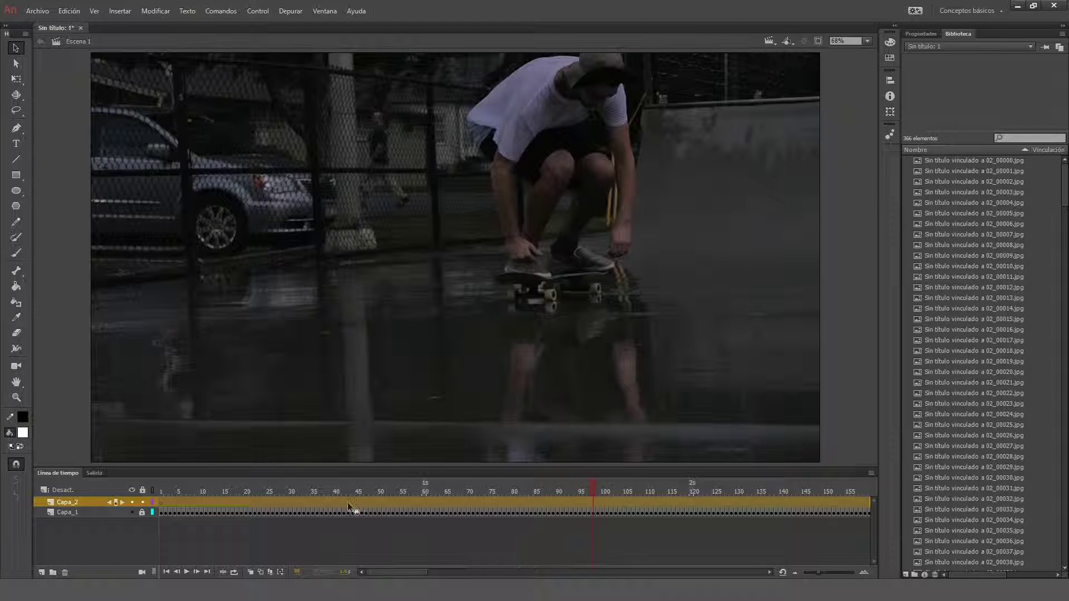
right_click(477, 502)
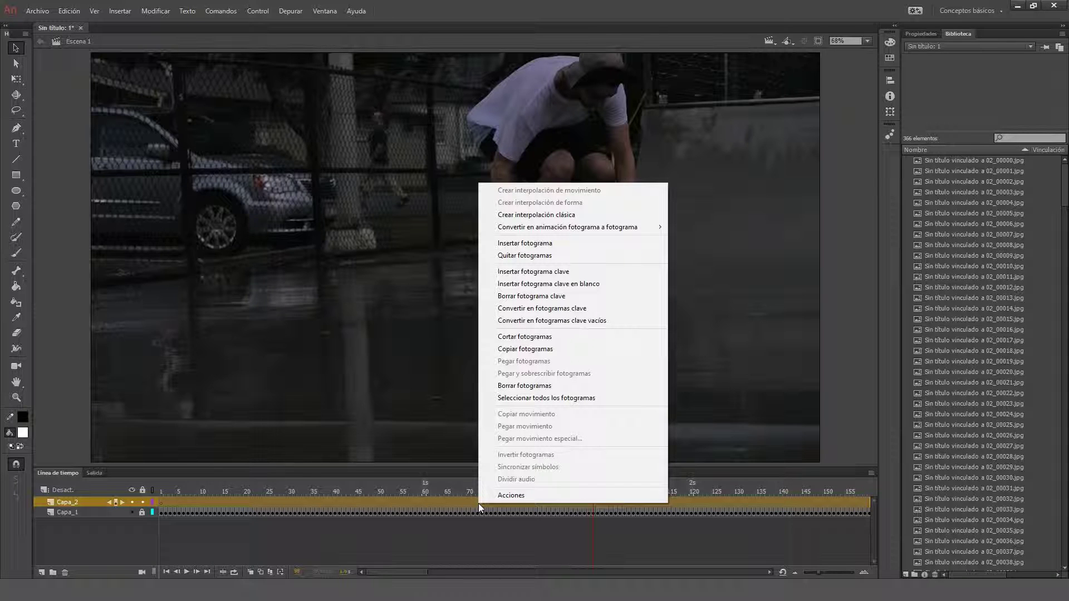
click(539, 309)
drag(535, 572, 394, 572)
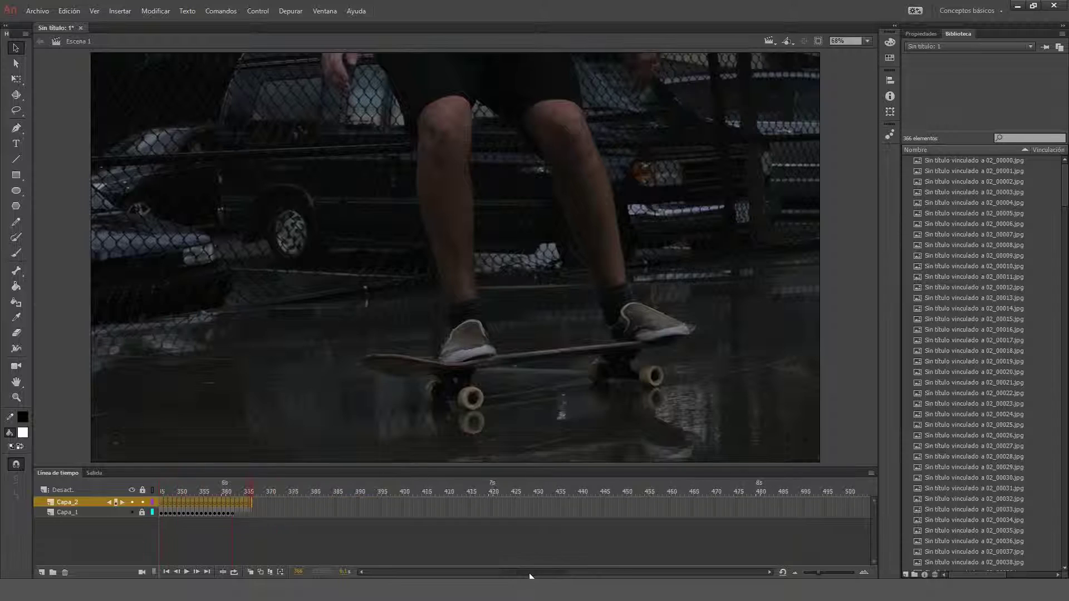
drag(184, 490, 303, 490)
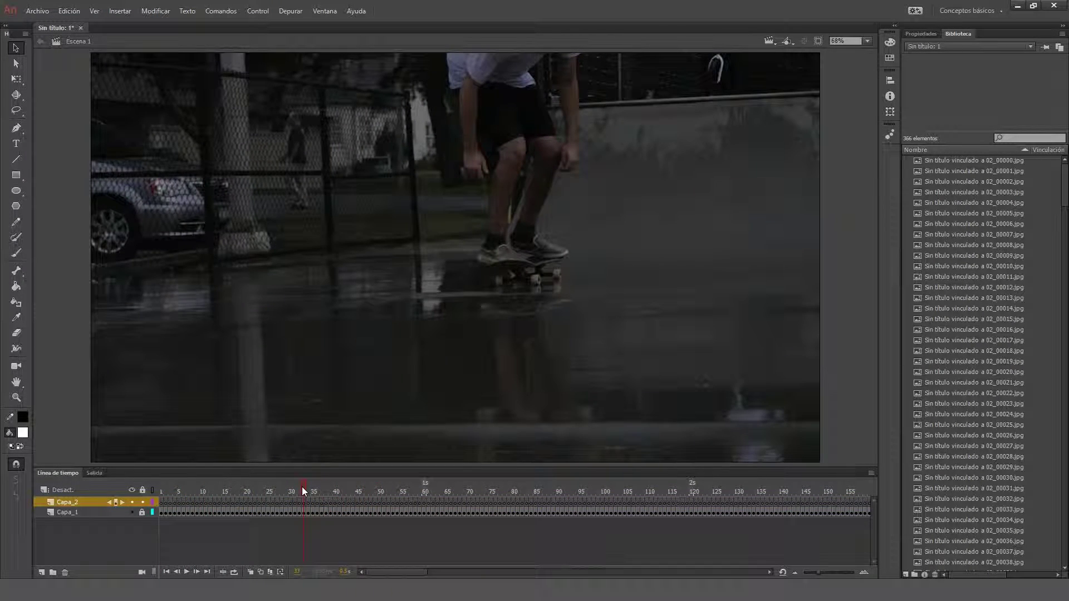
Step: Pick the Brush tool and settle on a smaller brush size, undoing a test stroke
click(13, 253)
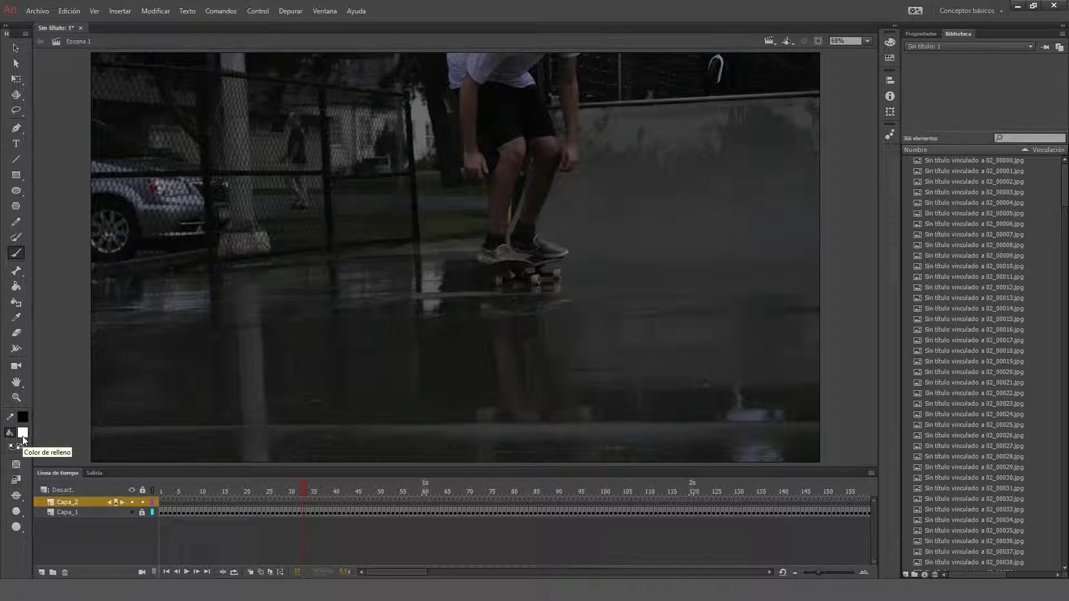
click(21, 515)
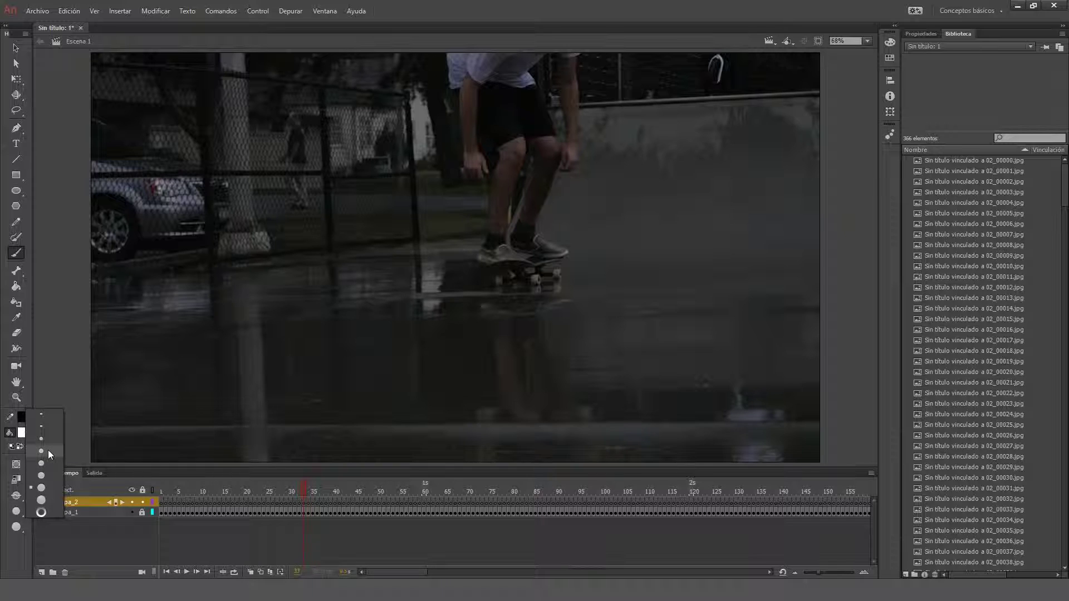
click(41, 450)
drag(458, 98, 458, 172)
key(ctrl+z)
click(24, 512)
click(41, 439)
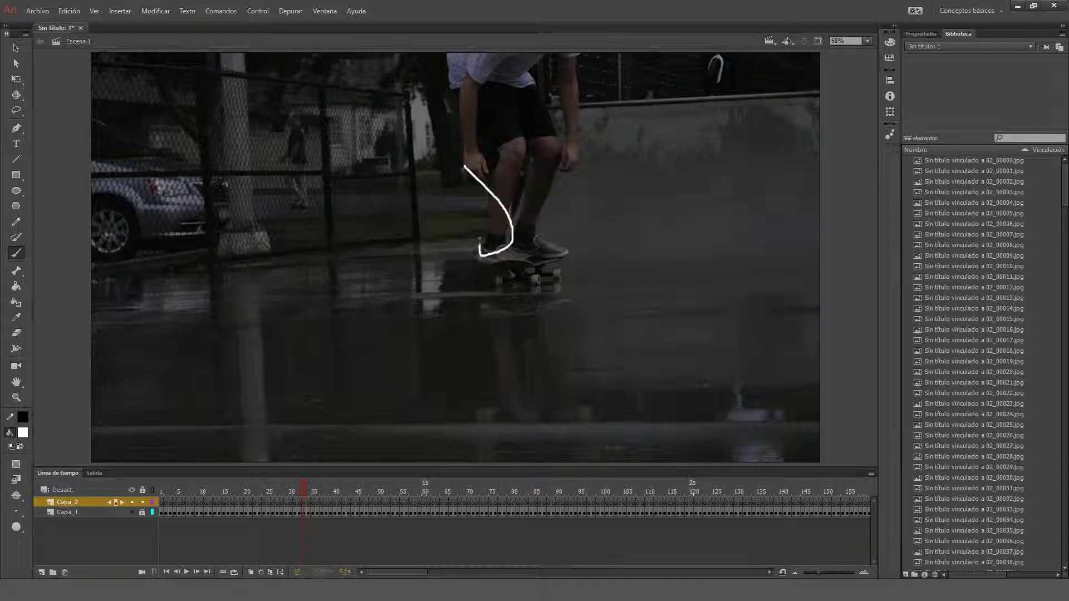
Step: Undo the white loop stroke on the leg, return to frame 33, and enable Onion Skin
drag(479, 238, 515, 161)
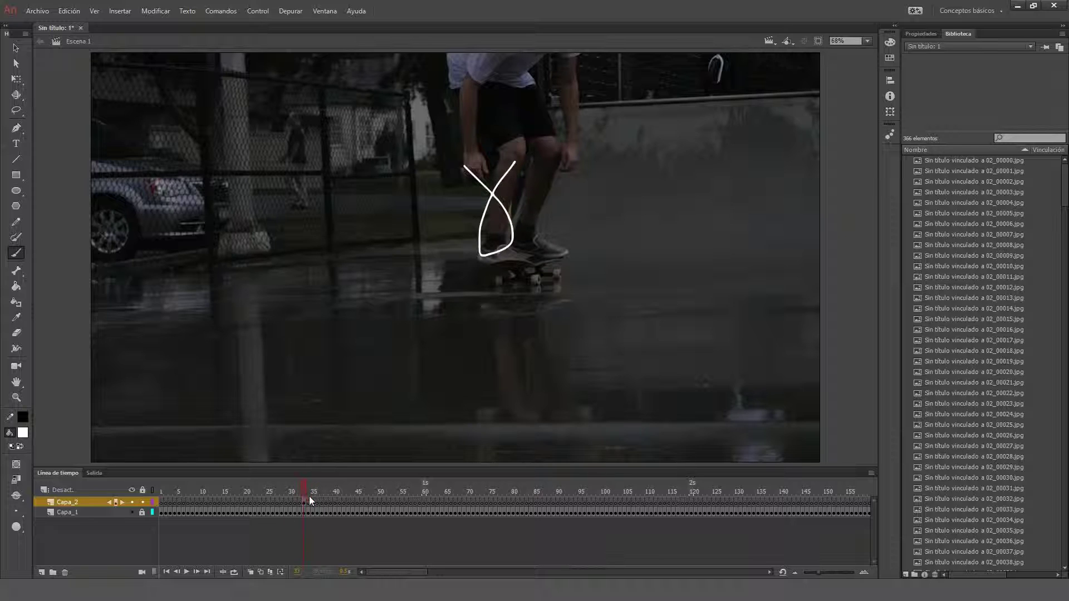
key(ctrl+z)
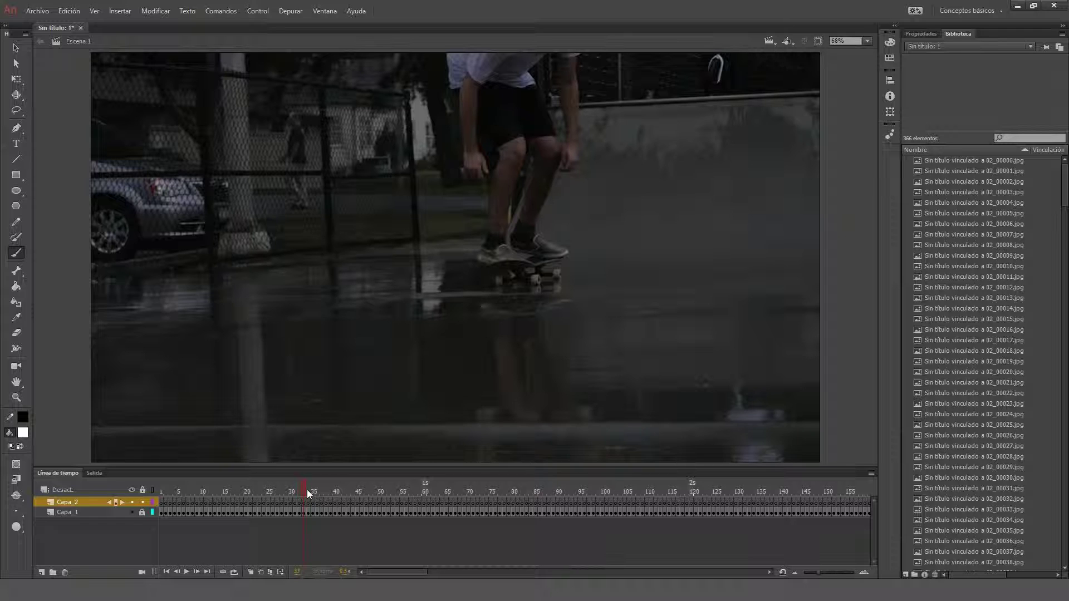
key(period)
key(period)
key(period)
click(306, 490)
click(253, 573)
Step: Draw crossing strokes beside the board on successive frames, then return to frame 1
drag(333, 263, 349, 271)
key(F7)
key(F7)
drag(309, 305, 368, 237)
key(F7)
drag(293, 268, 376, 295)
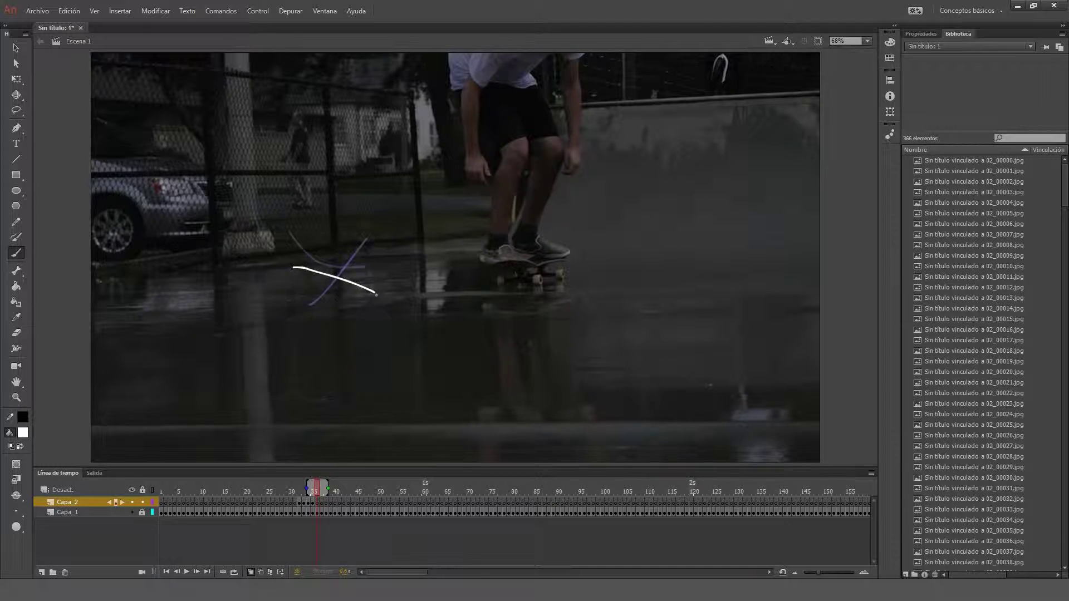
key(F7)
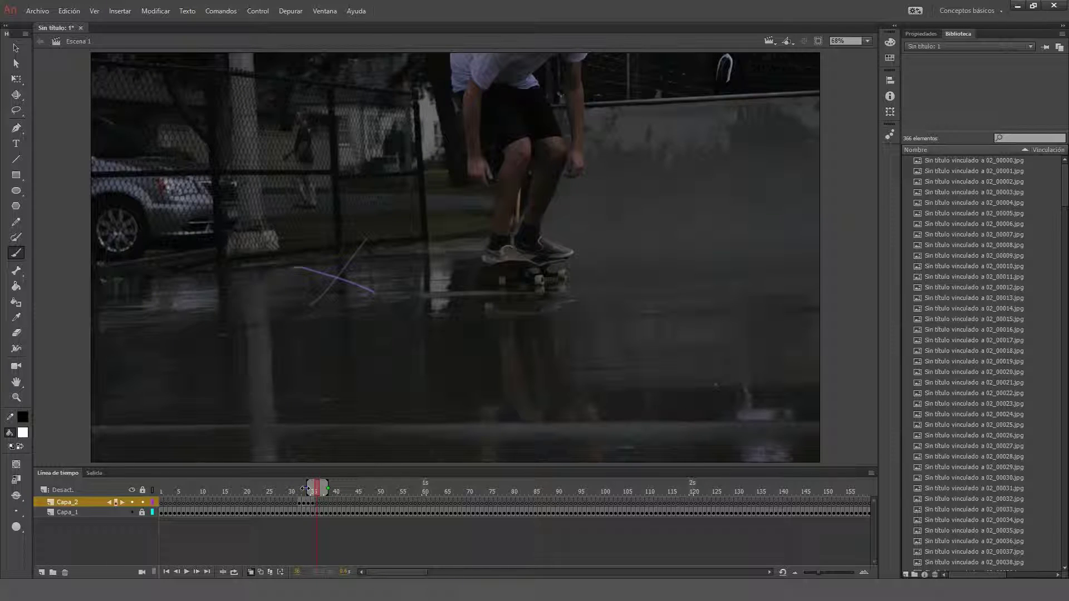
key(comma)
key(comma)
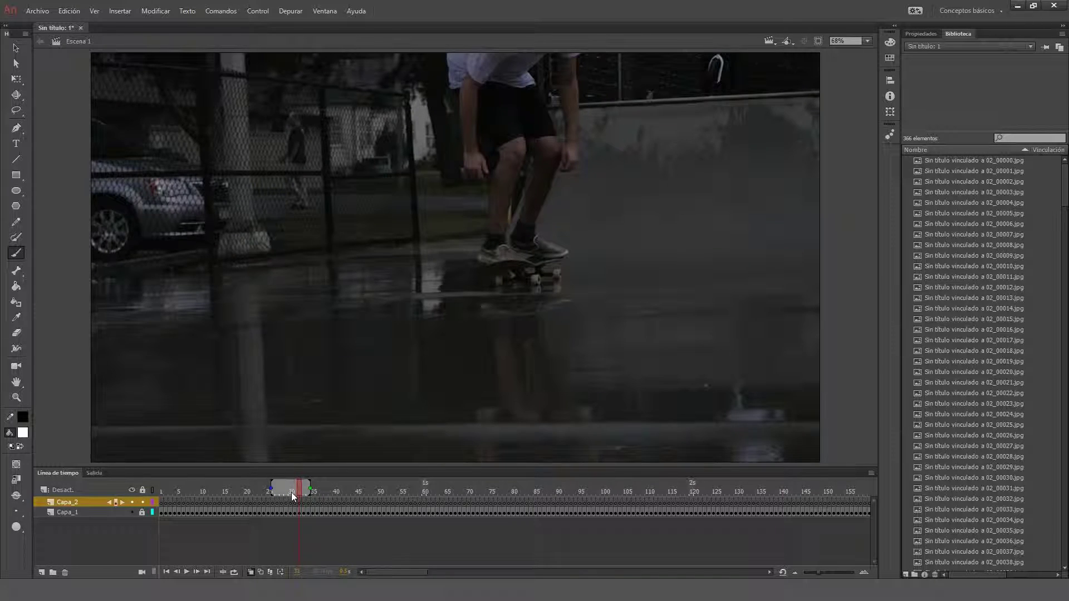
drag(292, 492, 155, 495)
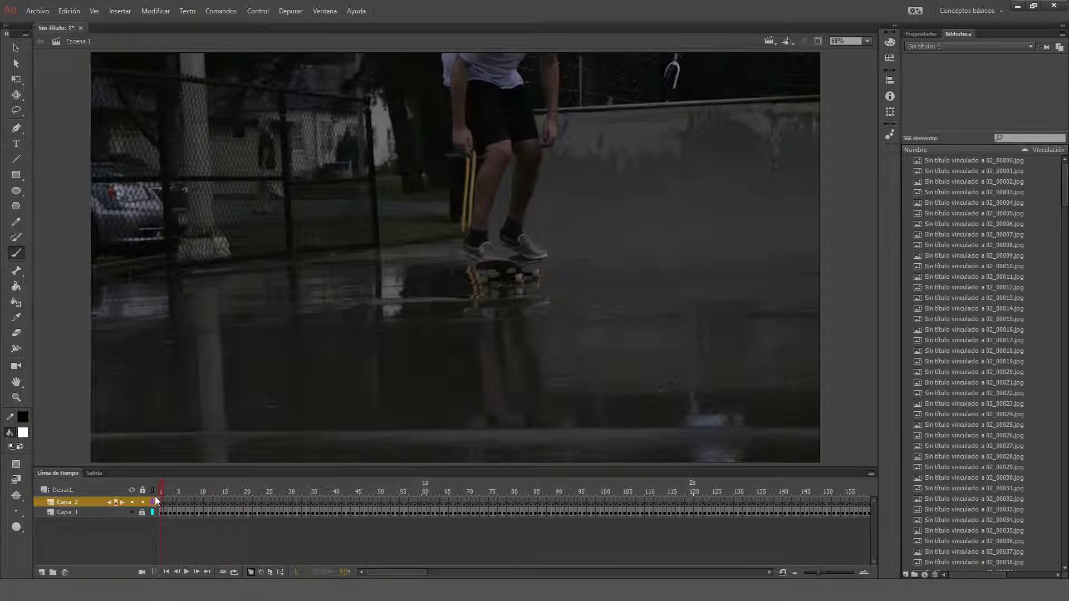
Step: Draw lightning strokes rising up both legs on successive frames
key(period)
key(period)
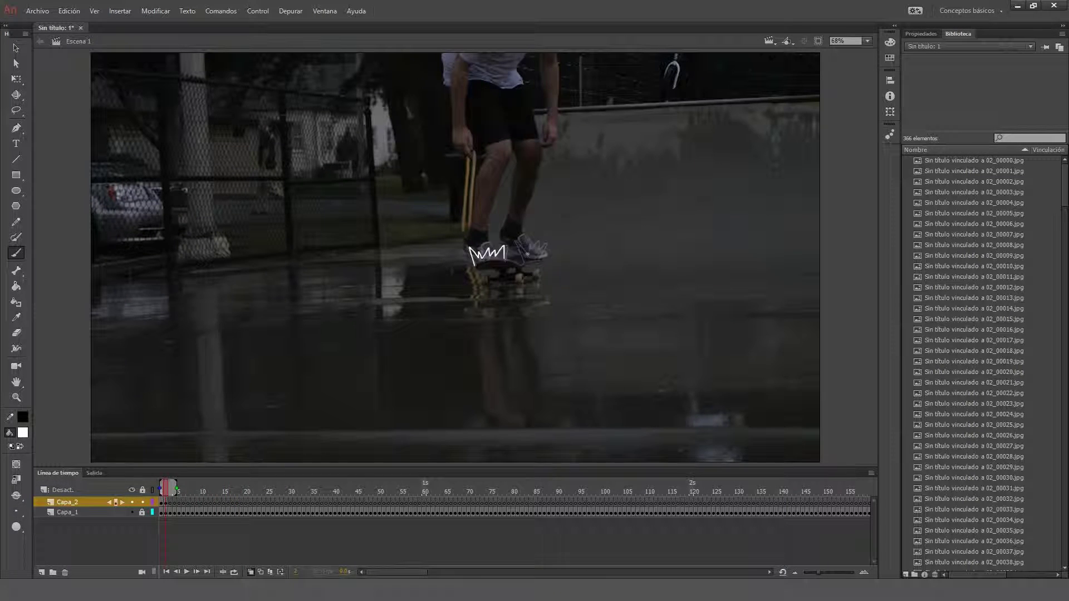
key(period)
key(period)
key(period)
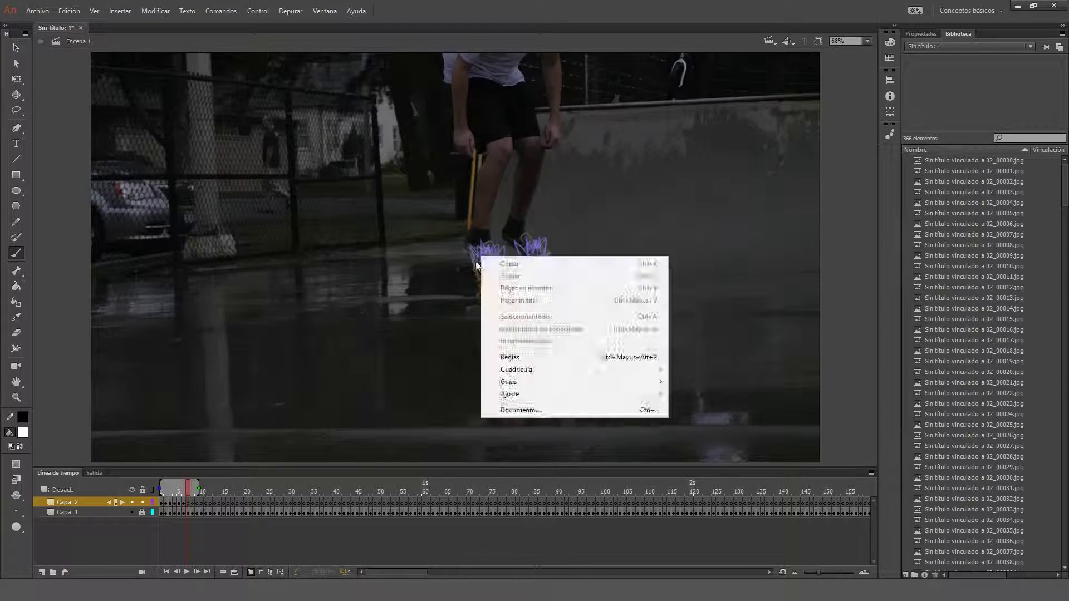
key(period)
key(period)
mouse_move(476, 245)
mouse_down()
mouse_move(509, 197)
mouse_move(473, 211)
mouse_up()
key(period)
drag(534, 236, 512, 170)
key(period)
key(period)
drag(475, 226, 498, 137)
drag(542, 222, 526, 139)
key(period)
drag(471, 165, 483, 117)
drag(529, 153, 539, 95)
key(period)
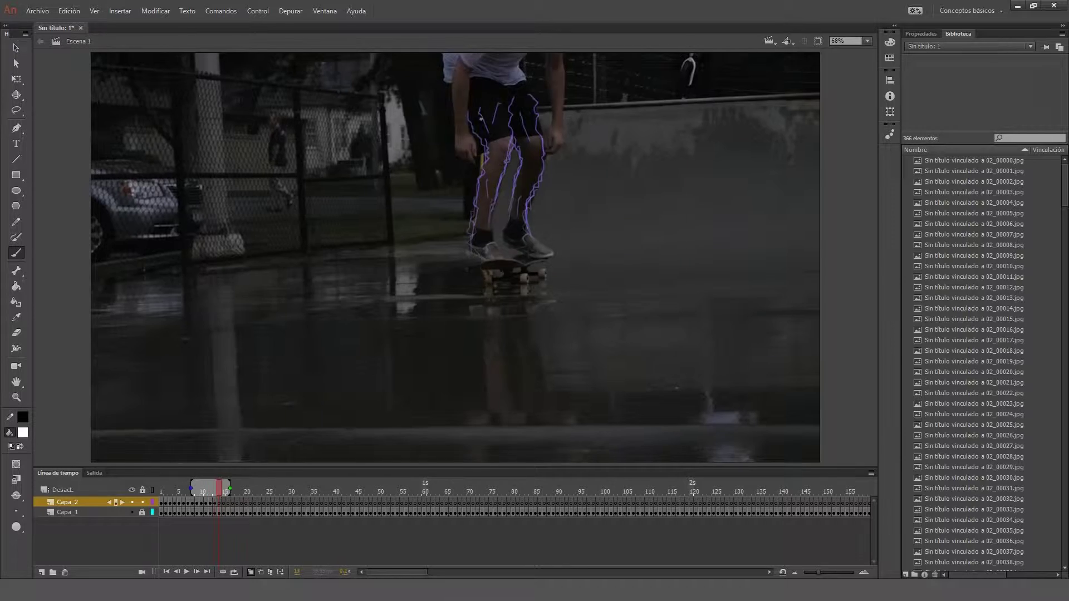
key(period)
key(period)
key(period)
right_click(473, 54)
key(Escape)
key(period)
key(period)
key(period)
key(period)
Step: From frame 37 with Onion Skin on, paint bands along the shirt's hem frame by frame
drag(167, 491, 291, 492)
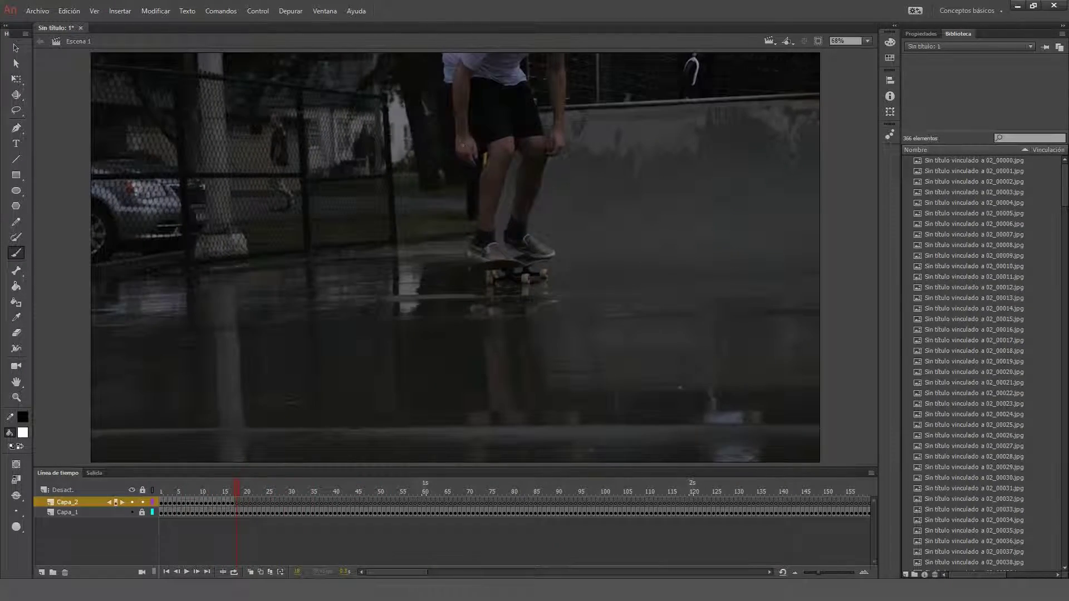
click(322, 492)
click(250, 572)
mouse_move(450, 56)
mouse_down()
mouse_move(526, 70)
mouse_move(581, 61)
mouse_up()
key(period)
drag(450, 73, 573, 79)
key(period)
drag(451, 81, 585, 94)
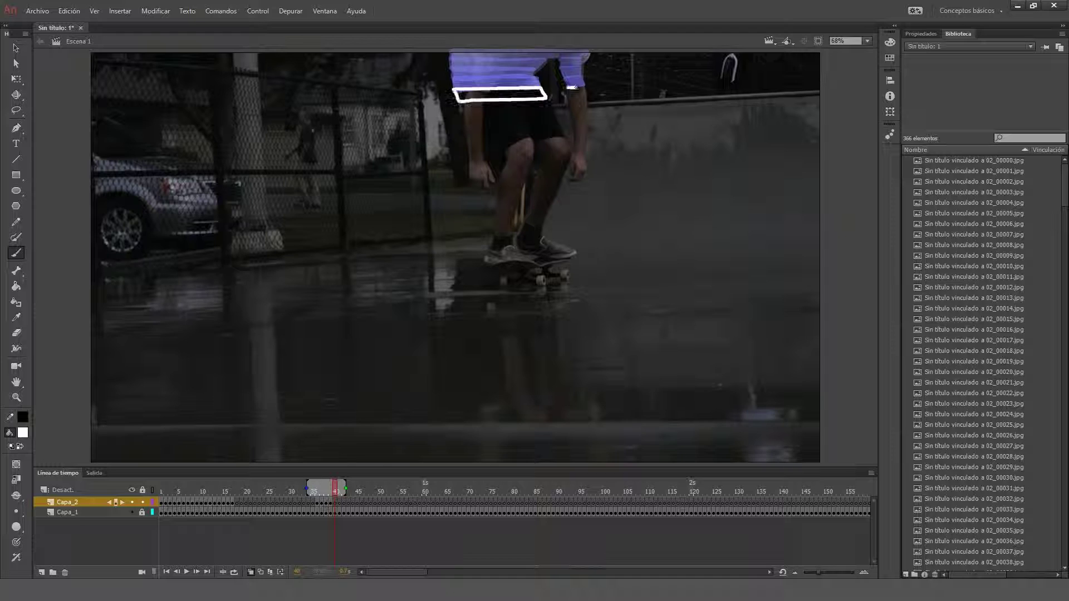
key(period)
drag(456, 100, 554, 114)
drag(568, 96, 597, 110)
key(period)
mouse_move(463, 111)
mouse_down()
mouse_move(593, 116)
mouse_move(561, 130)
mouse_move(593, 131)
mouse_up()
key(period)
key(period)
drag(473, 138, 593, 146)
Step: Draw box shapes below the shorts on the following frames, then play the animation
key(period)
mouse_move(476, 148)
mouse_down()
mouse_move(573, 152)
mouse_move(598, 159)
mouse_move(579, 167)
mouse_move(602, 170)
mouse_up()
key(period)
key(period)
mouse_move(483, 167)
mouse_down()
mouse_move(595, 184)
mouse_move(531, 190)
mouse_move(593, 192)
mouse_up()
key(period)
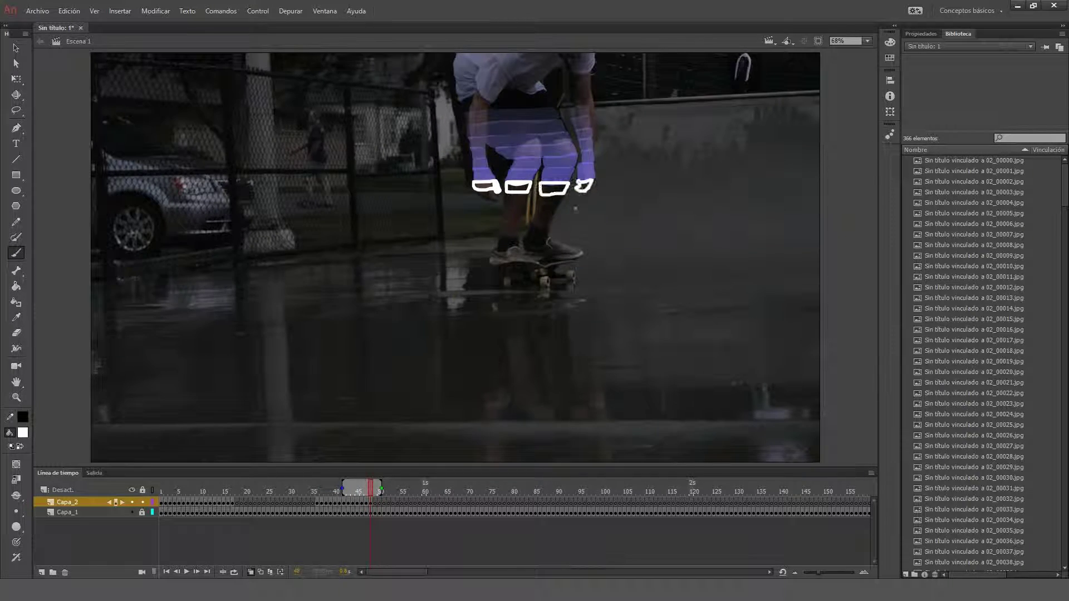
key(period)
drag(476, 192, 532, 200)
drag(537, 195, 568, 203)
key(period)
mouse_move(488, 203)
mouse_down()
mouse_move(559, 217)
mouse_move(522, 241)
mouse_move(565, 249)
mouse_move(539, 257)
mouse_up()
key(period)
key(period)
key(period)
key(period)
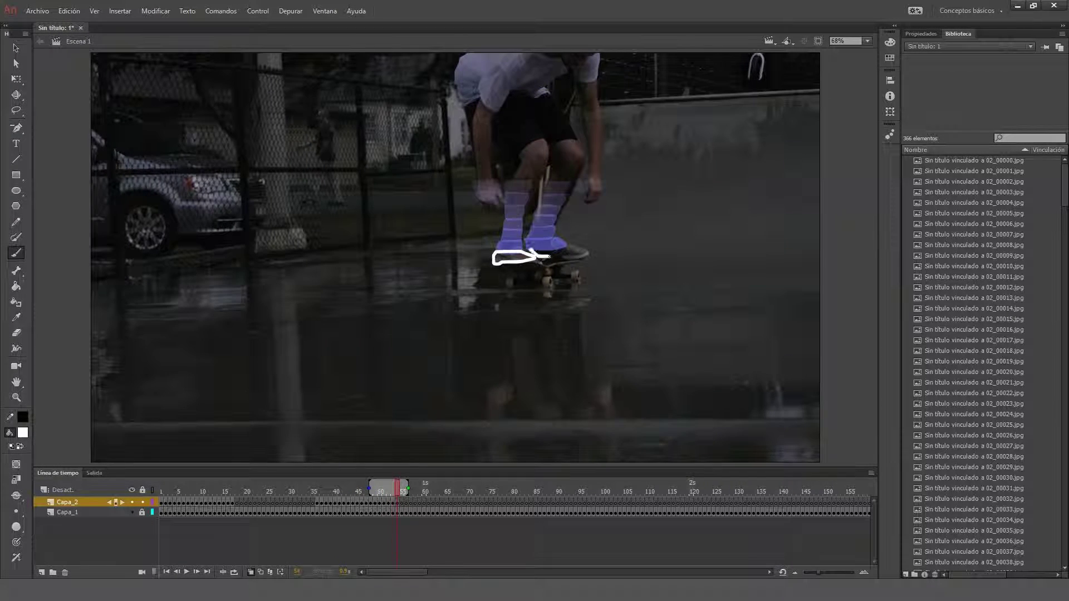
key(Return)
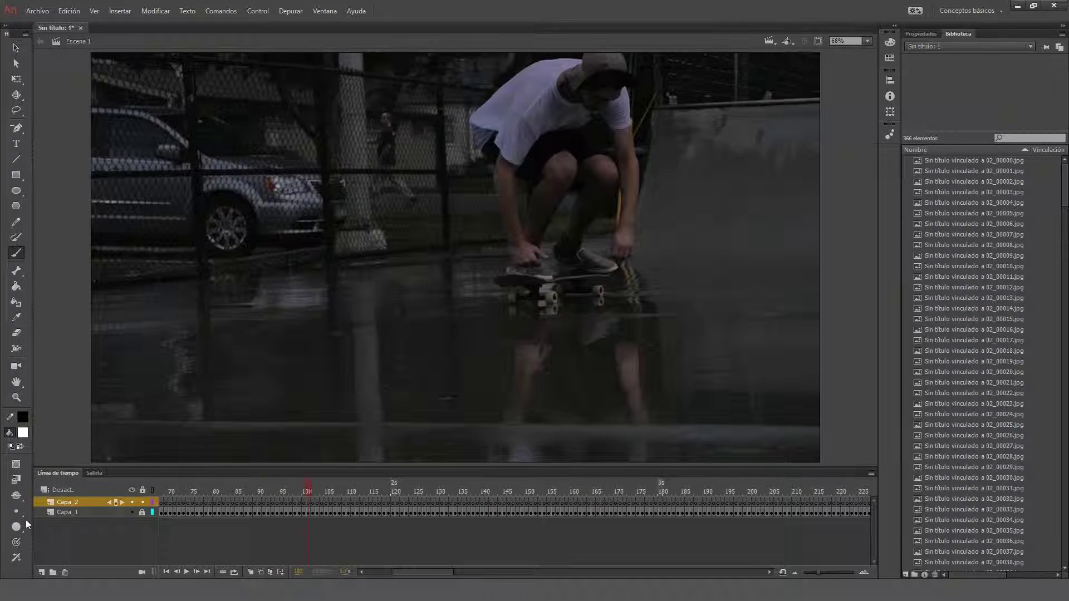
Step: Stop playback near frame 57 and scrub forward to about frame 73
drag(398, 492, 441, 491)
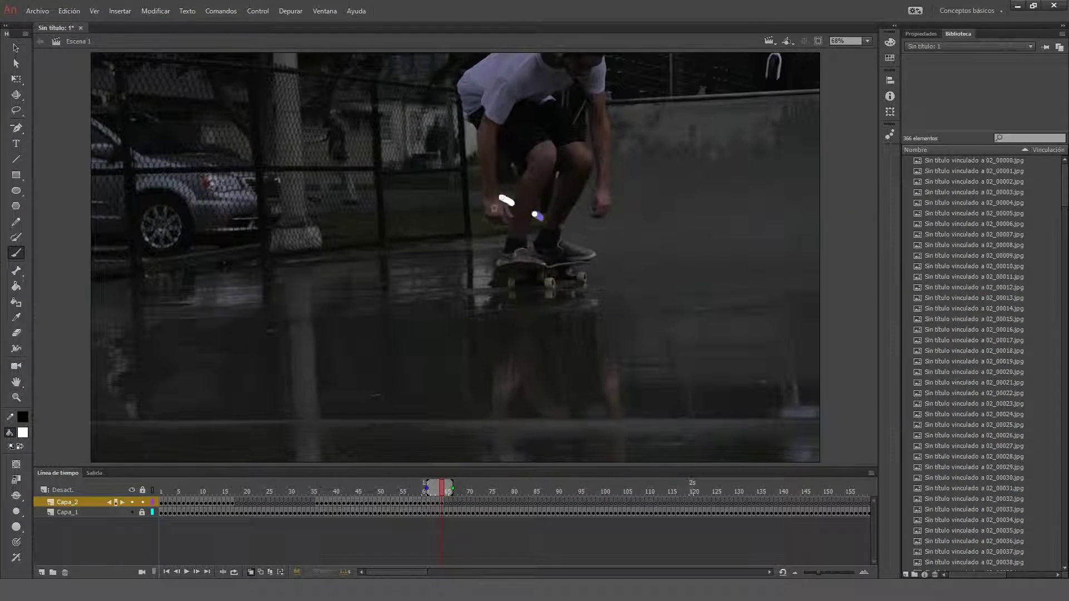
drag(441, 491, 504, 491)
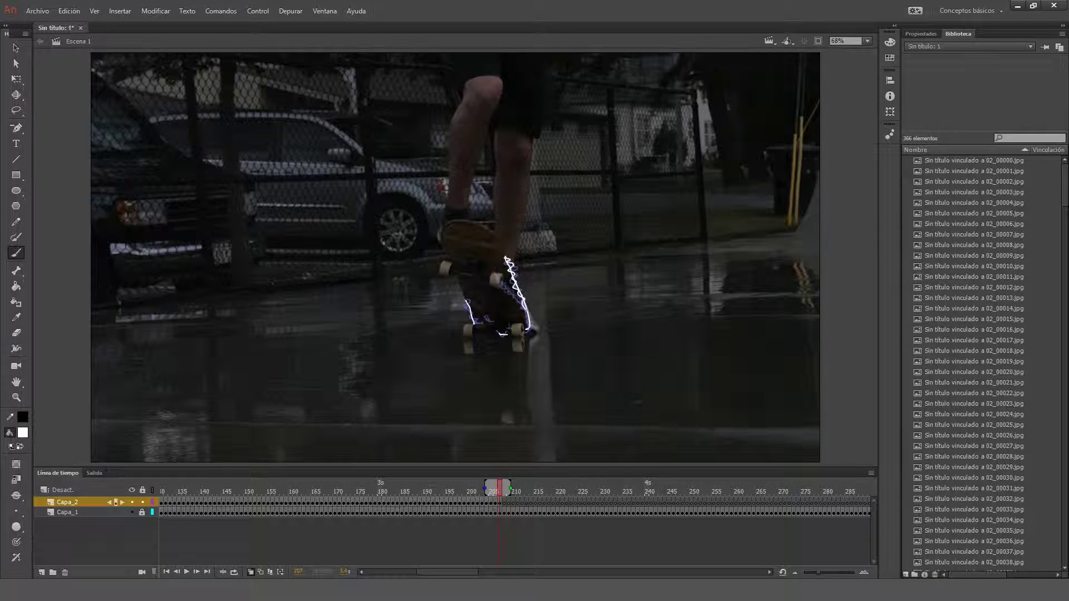
Step: Step through frames 207 to 219 to review the board outlines
key(.)
key(period)
key(period)
key(period)
key(period)
key(period)
key(period)
key(period)
key(period)
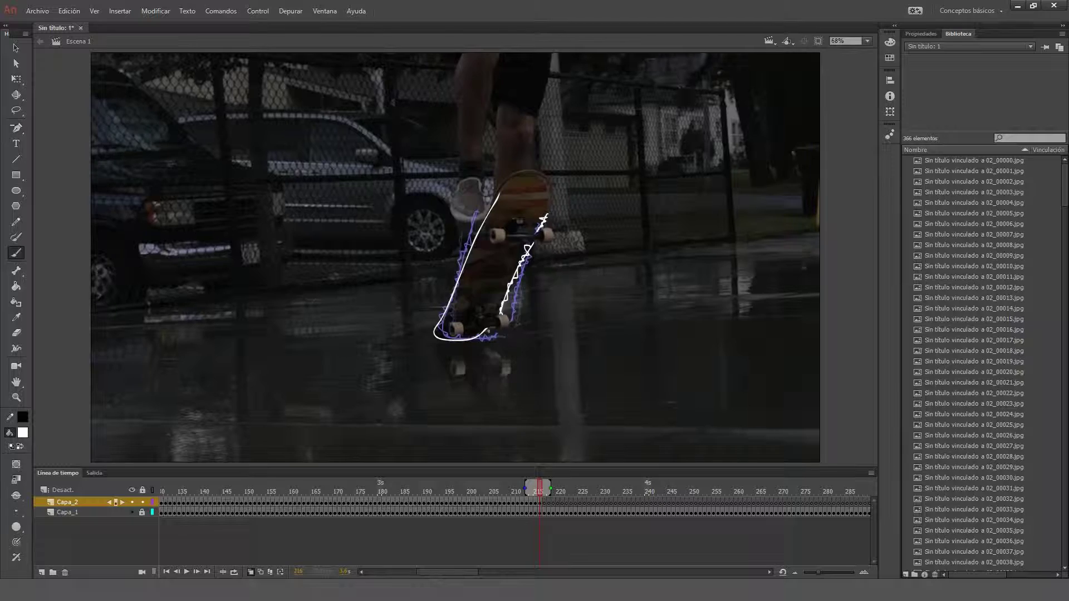
key(period)
key(period)
key(period)
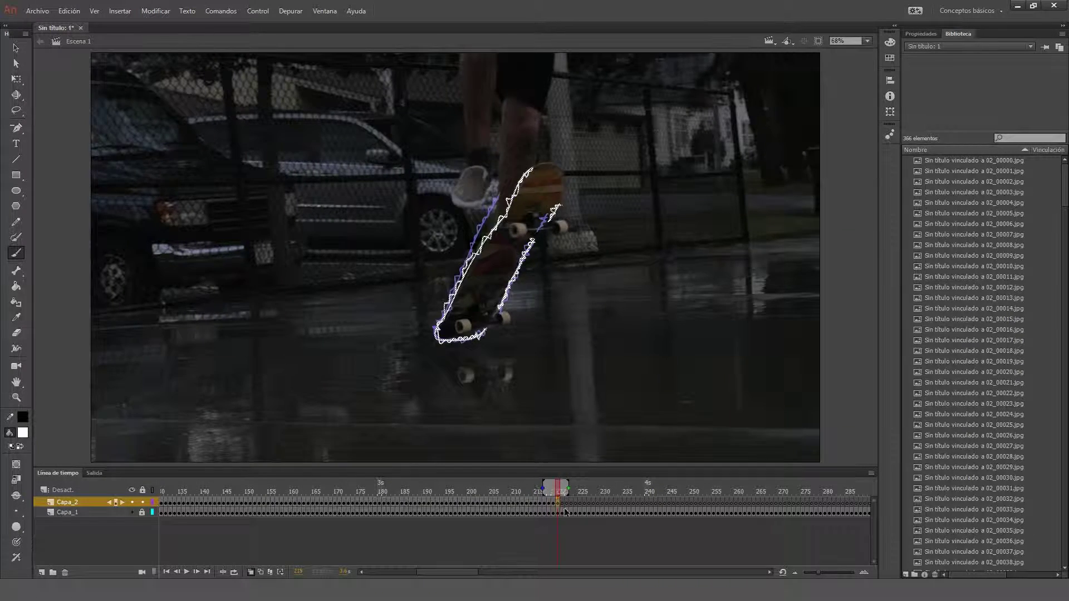
key(period)
key(period)
key(period)
key(period)
Step: Save the animation as Animacion.fla
key(ctrl+s)
text(Animacion)
click(439, 281)
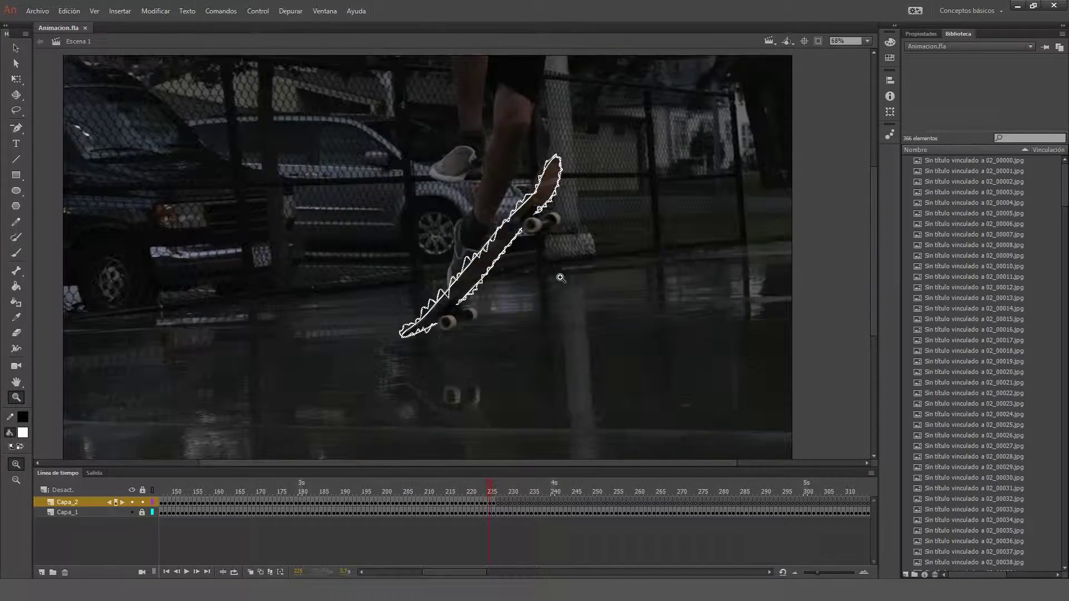
Step: From frame 226, trace white outlines of the board's underside and lower-left edge frame by frame
click(392, 490)
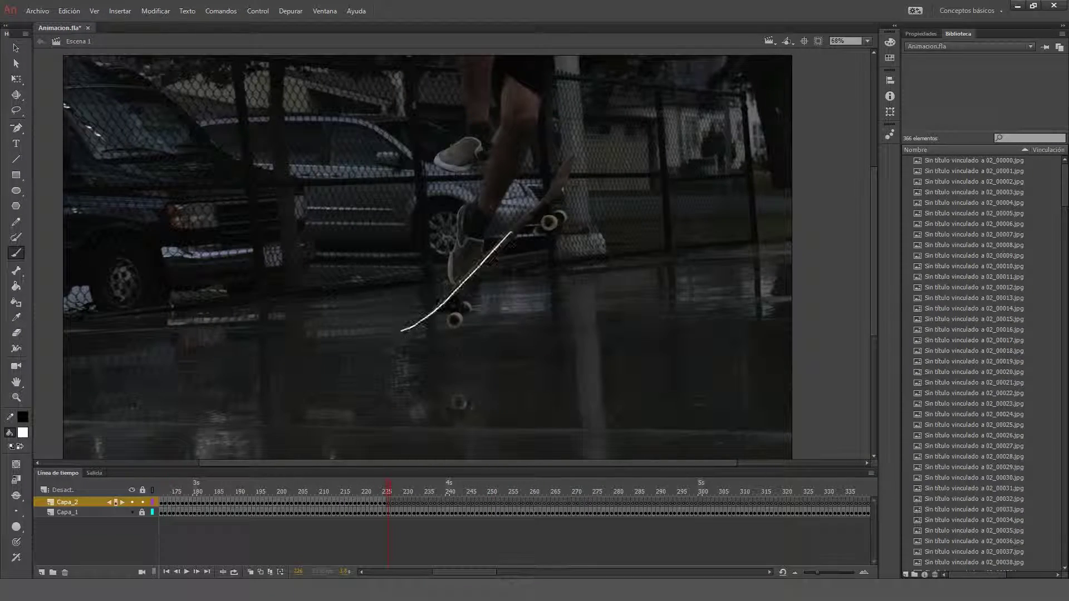
drag(393, 506, 401, 502)
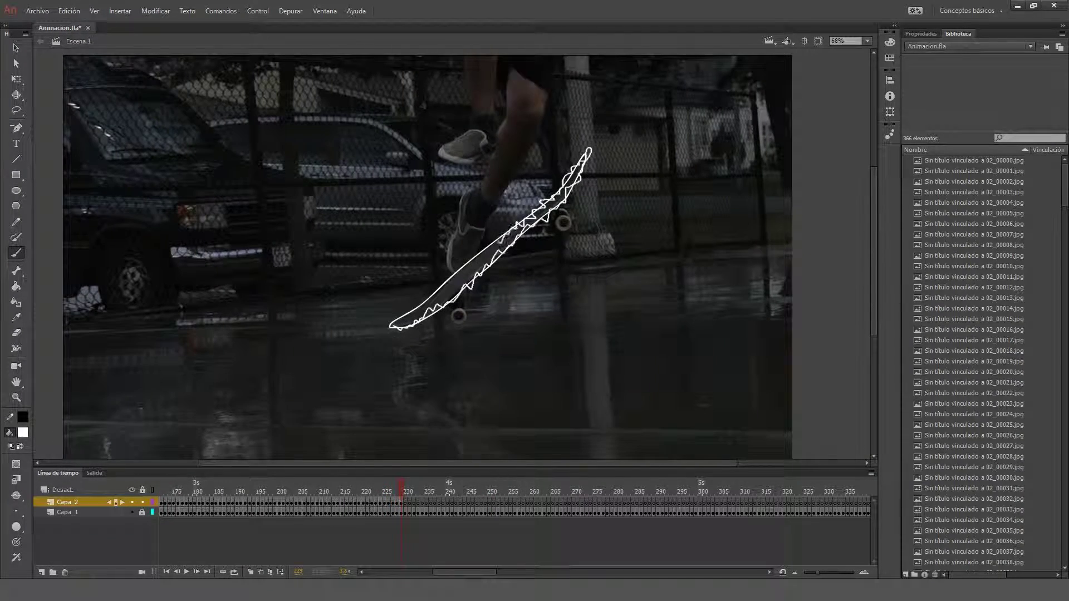
key(period)
key(period)
key(period)
key(period)
key(period)
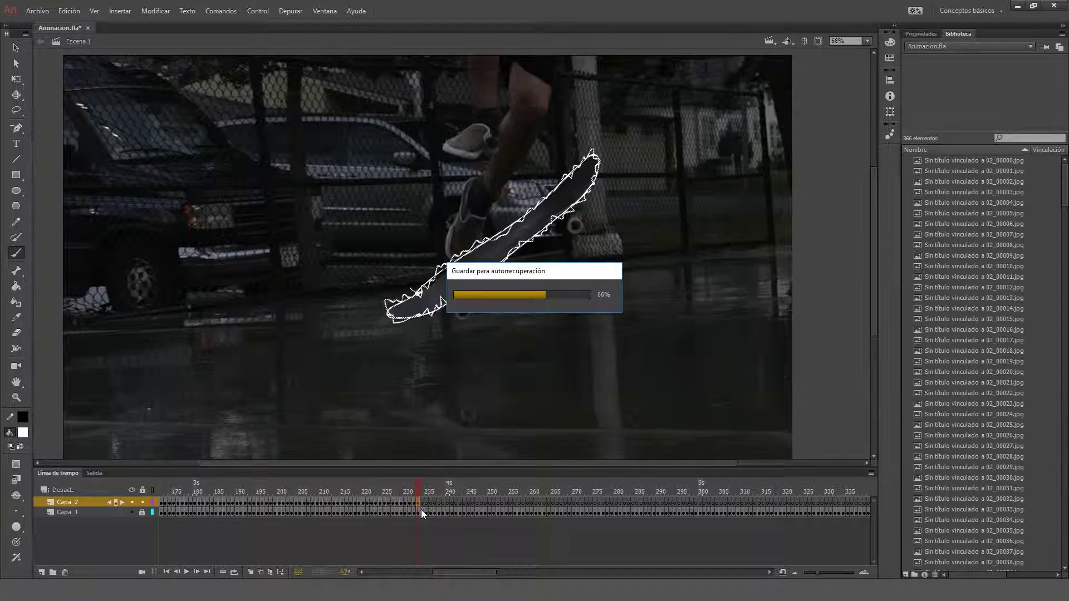
drag(543, 237, 392, 308)
Step: Trace white outlines of the board's underside and left end on later frames, up to about 243
key(period)
key(period)
drag(439, 258, 392, 290)
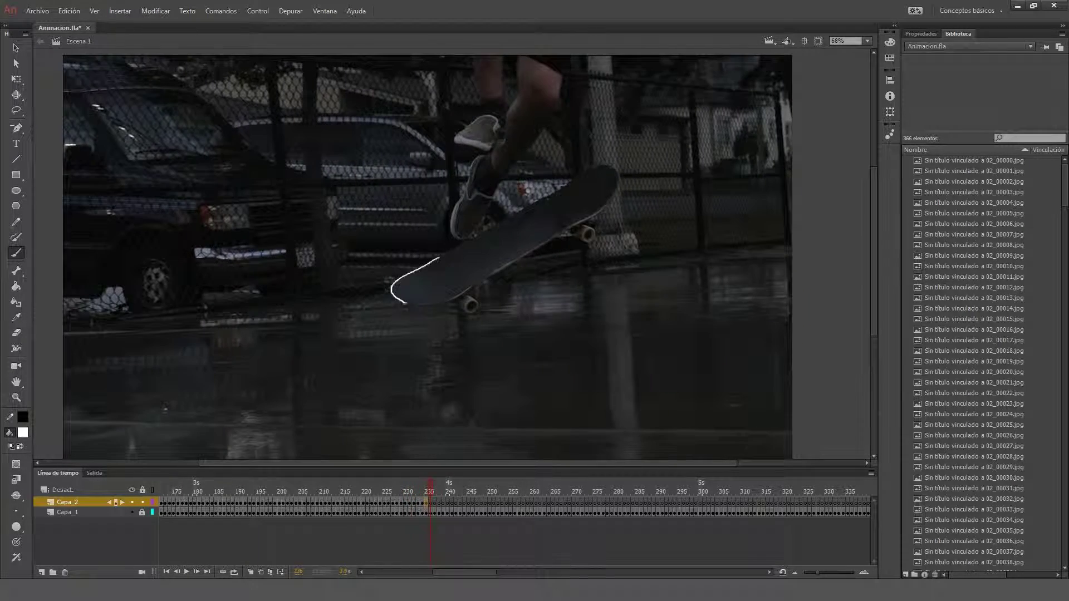
key(period)
key(period)
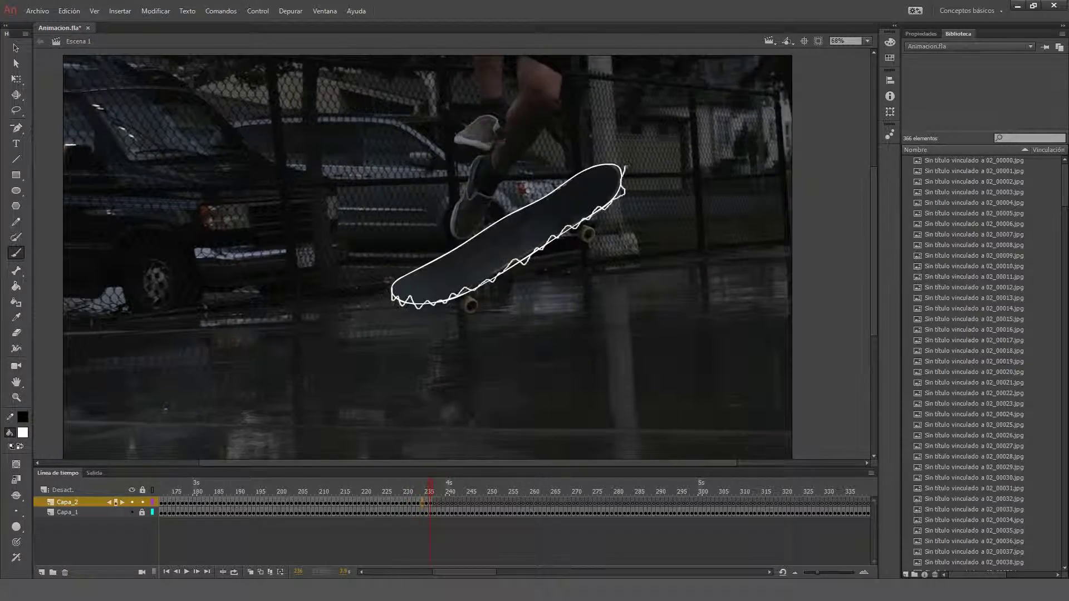
key(period)
drag(627, 186, 414, 263)
key(period)
key(period)
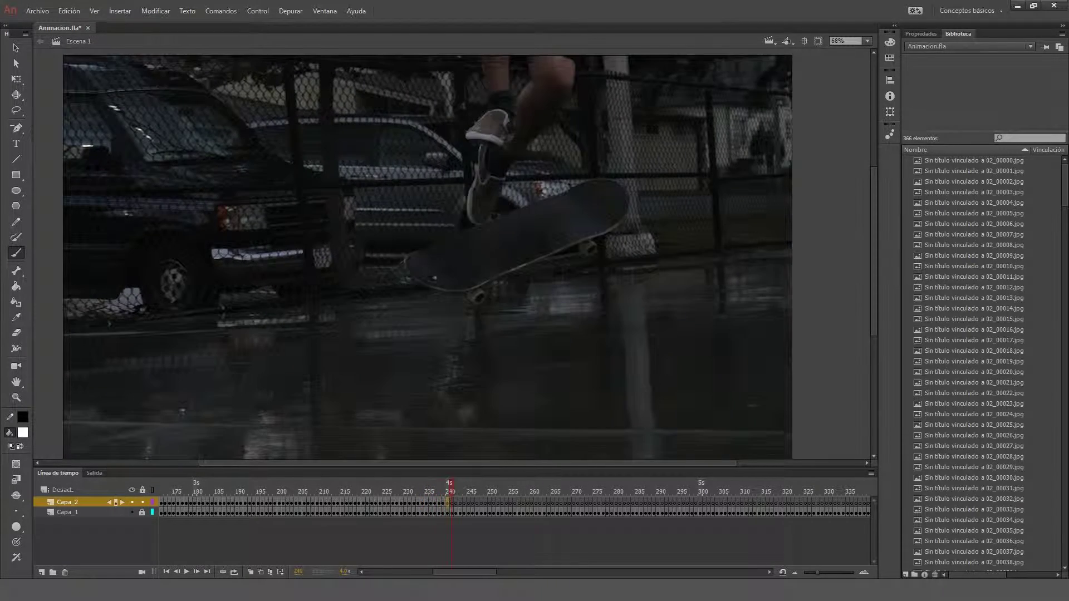
key(period)
key(period)
key(period)
drag(421, 257, 427, 266)
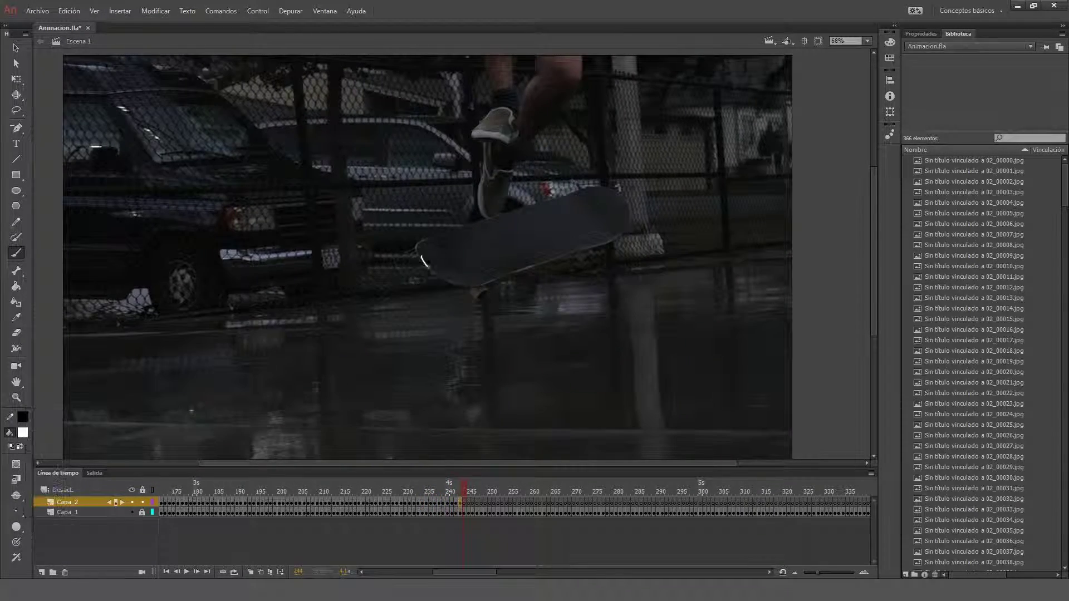
key(period)
key(period)
key(period)
key(period)
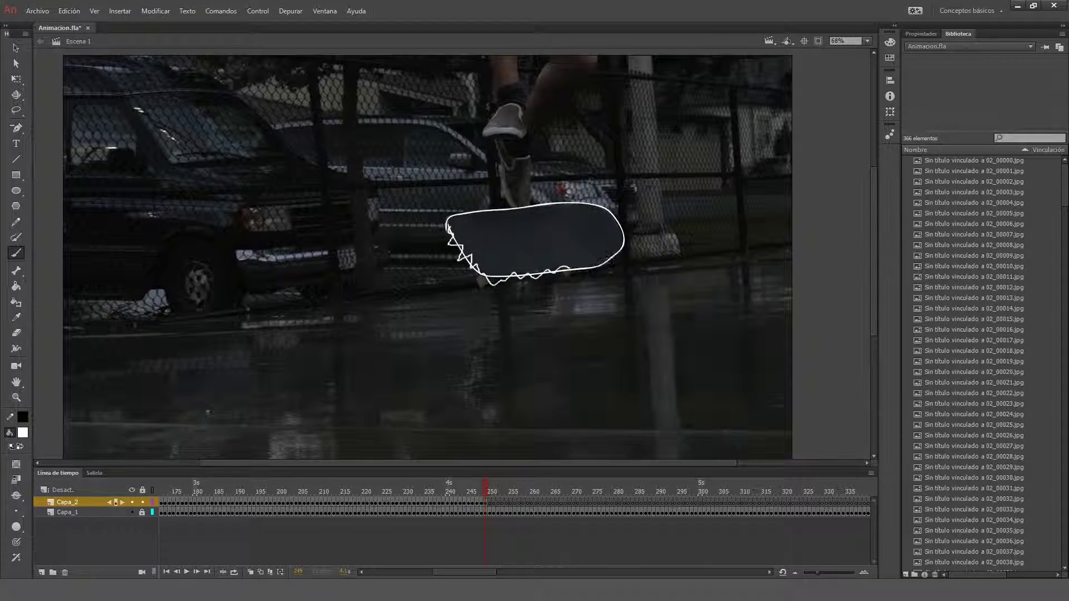
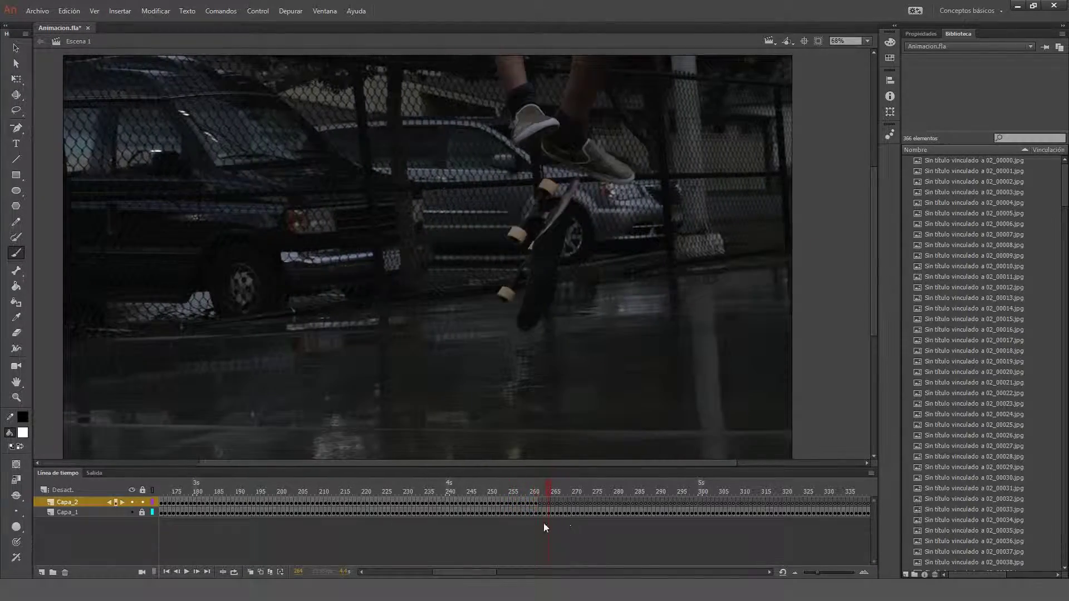
Step: Step through the frames to 304, reviewing the board-edge and shoe outline strokes
key(period)
key(period)
key(period)
key(period)
key(period)
key(period)
key(period)
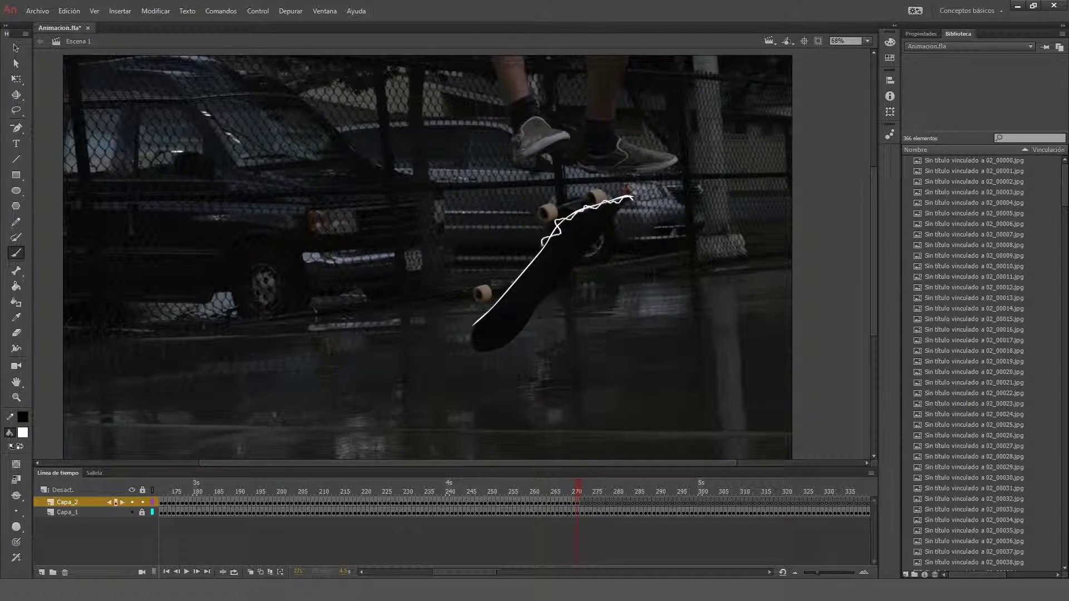
key(period)
key(period)
key(period)
key(period)
key(period)
key(period)
key(period)
key(period)
key(period)
key(period)
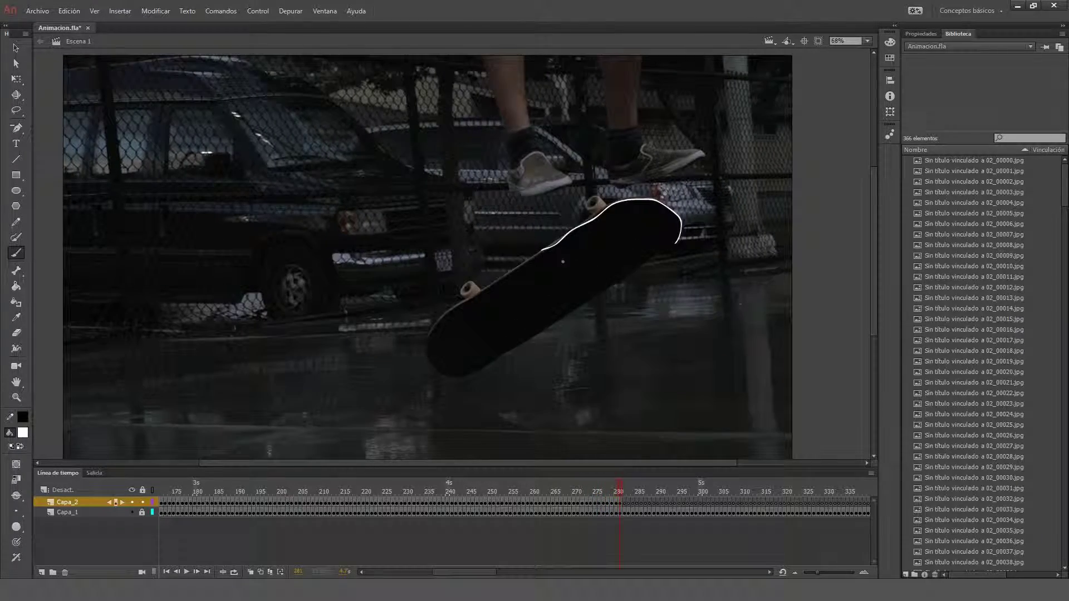
click(634, 506)
key(period)
key(period)
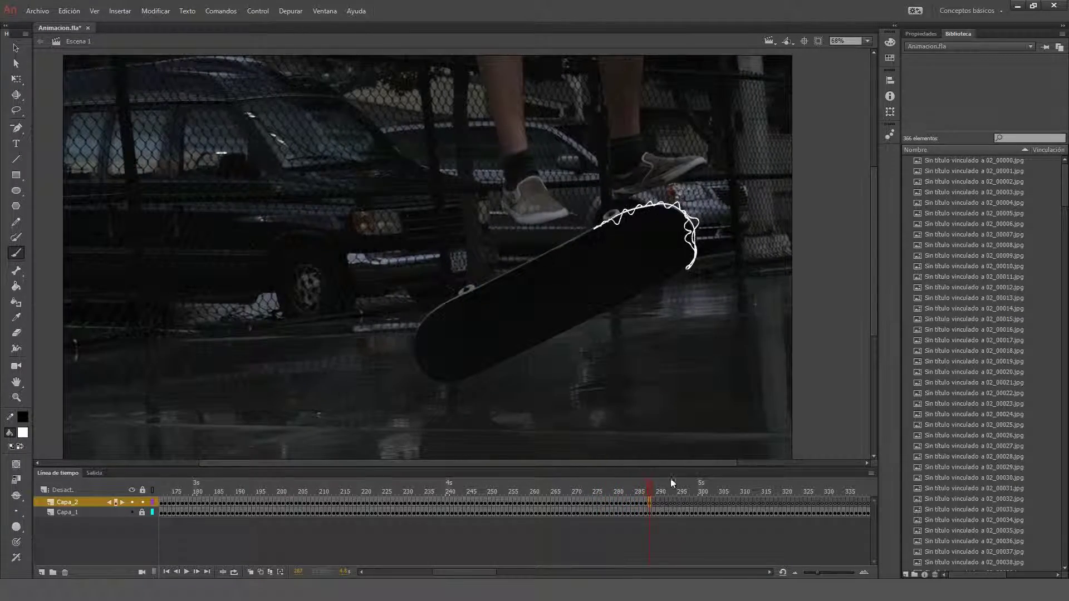
key(period)
key(period)
key(period)
key(period)
key(period)
key(period)
key(period)
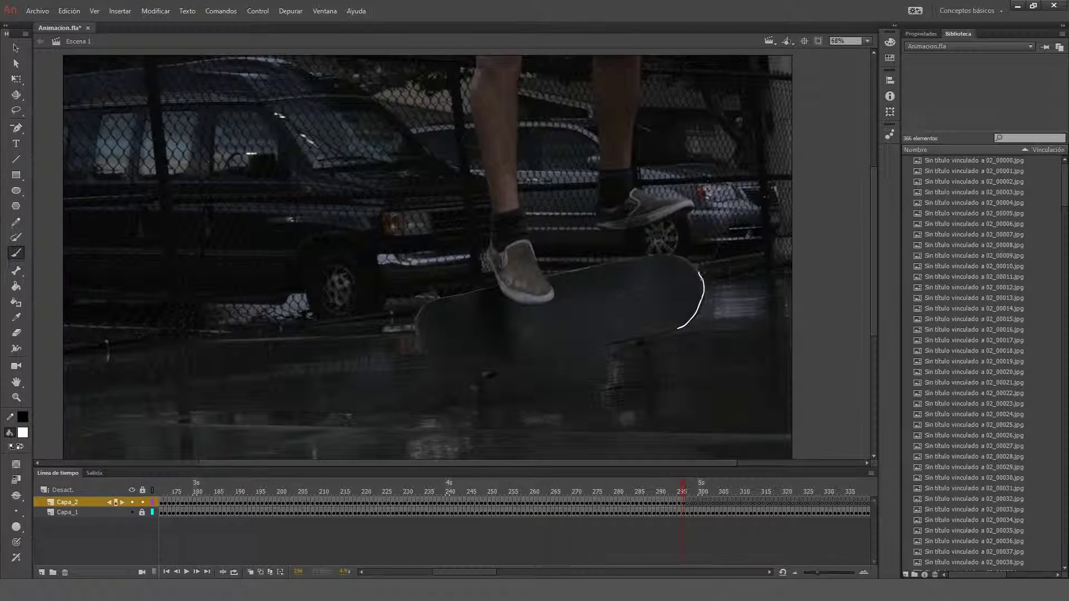
key(period)
key(period)
key(period)
key(period)
key(period)
key(period)
key(period)
key(period)
key(period)
key(period)
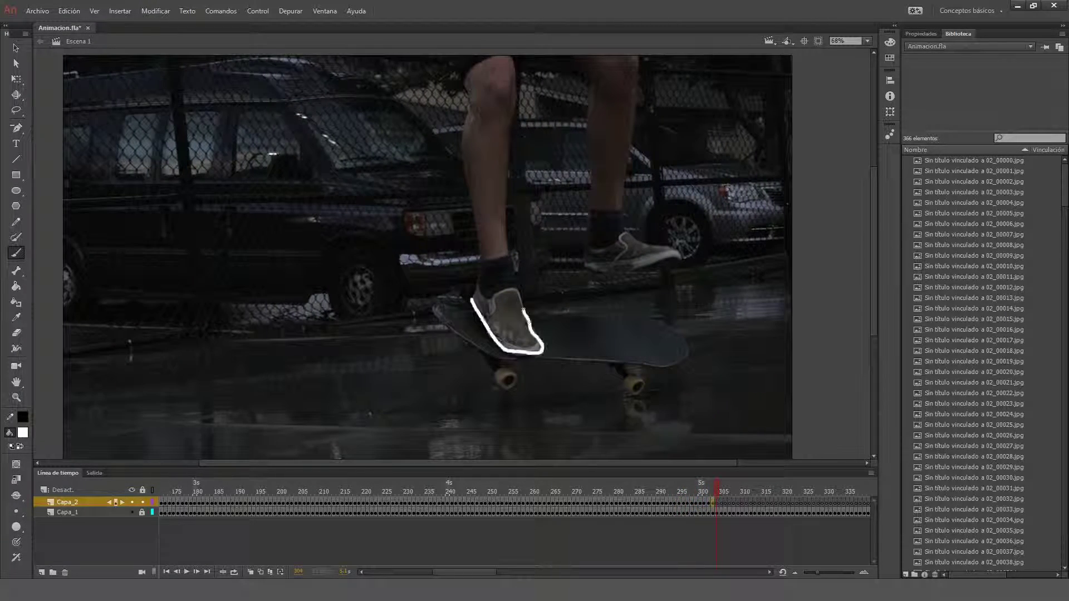
key(period)
Step: Choose a brush size and draw white wheel outlines and streaks under the board from frame 321
key(period)
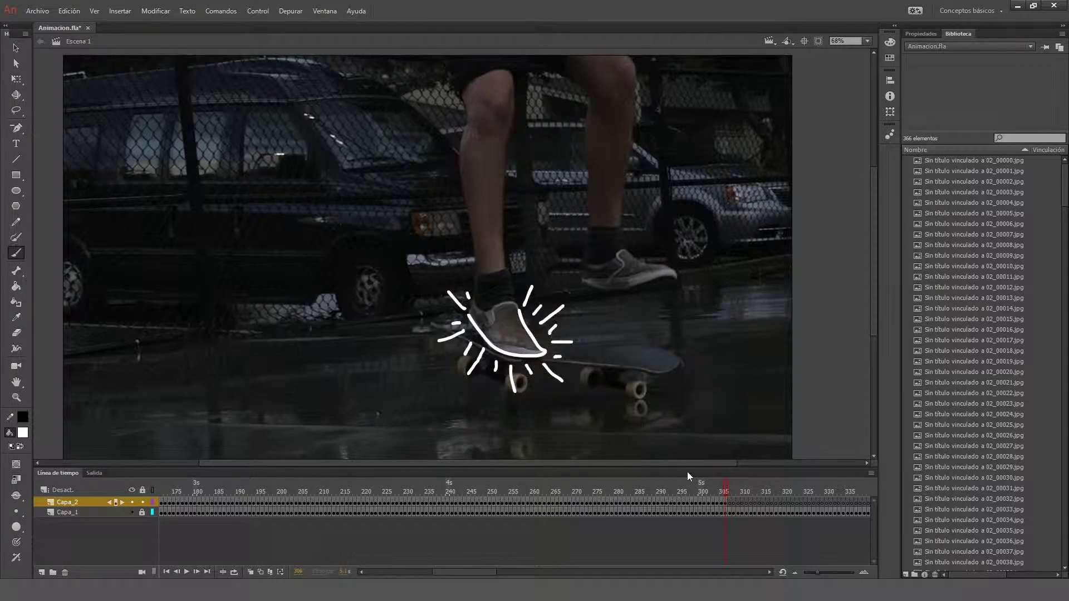
key(period)
key(period)
key(period)
key(period)
key(period)
key(period)
key(period)
key(period)
key(period)
click(17, 511)
key(period)
key(period)
key(period)
key(period)
key(period)
click(41, 500)
key(period)
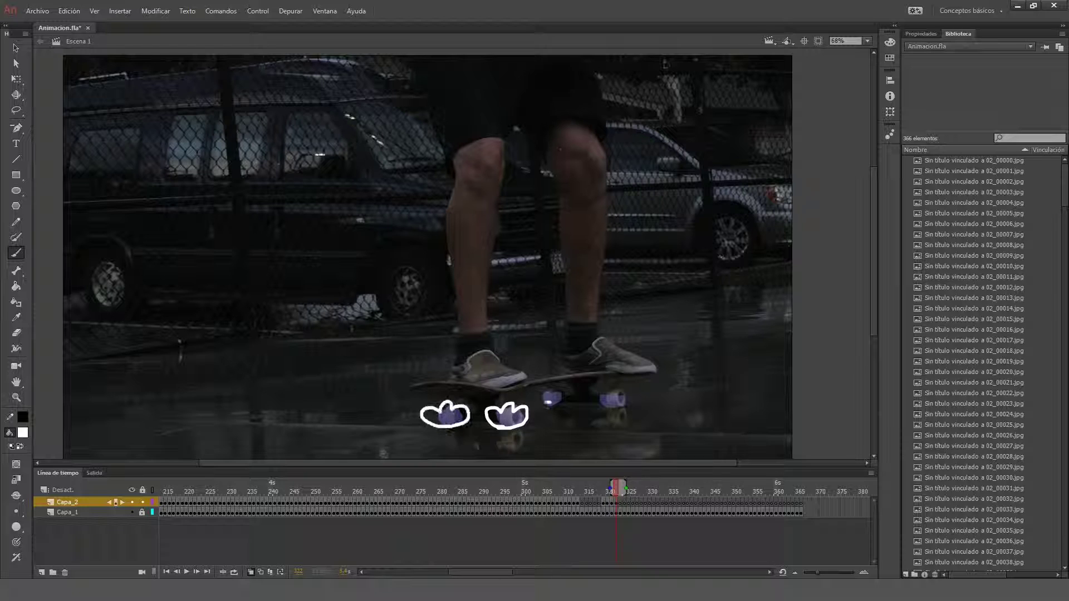
key(period)
key(period)
key(period)
drag(522, 400, 541, 397)
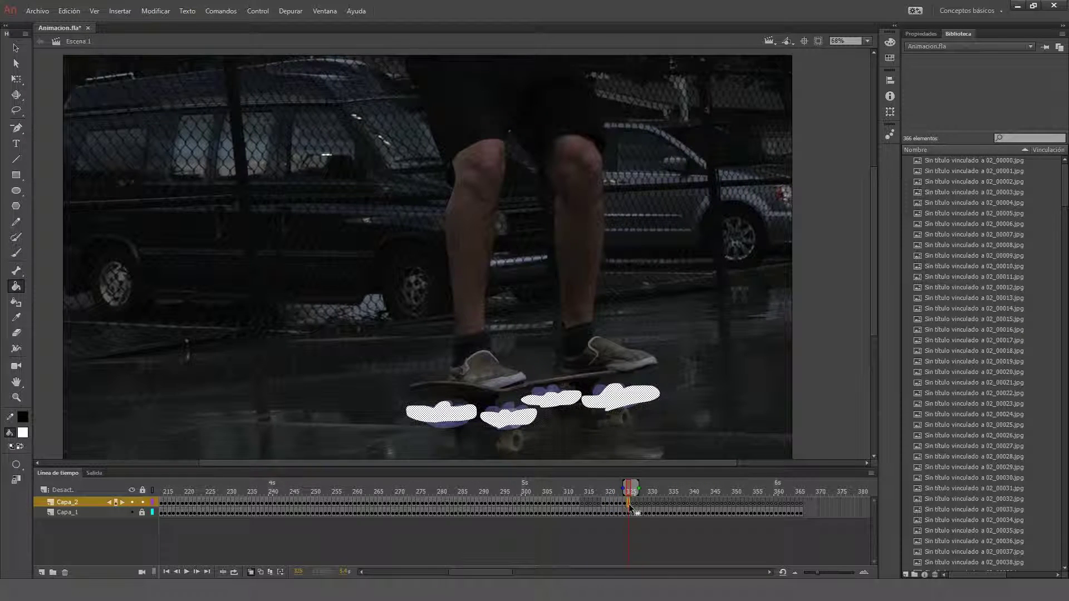
key(period)
key(period)
drag(395, 411, 674, 396)
key(v)
click(646, 503)
key(period)
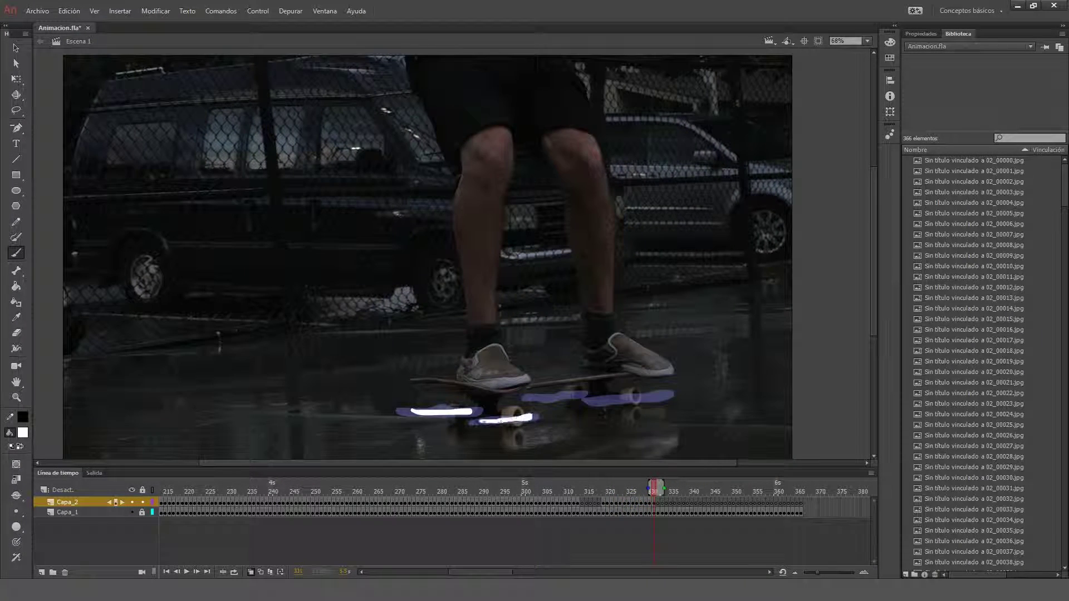
key(period)
Step: Save the file, play the animation, and hide the Capa_1 footage layer
key(ctrl+s)
key(b)
key(Return)
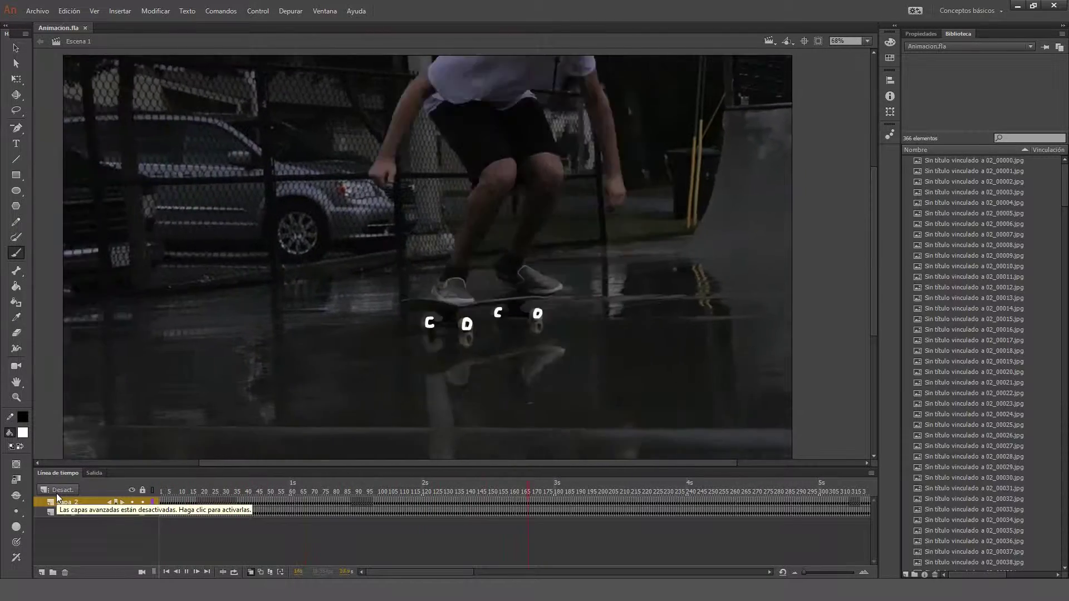
key(v)
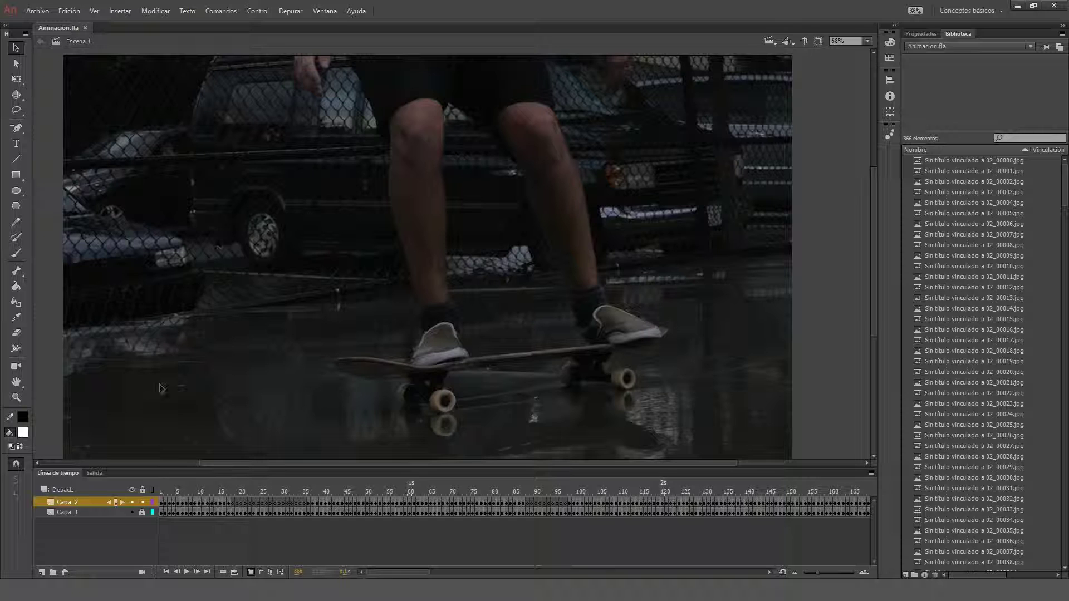
click(133, 512)
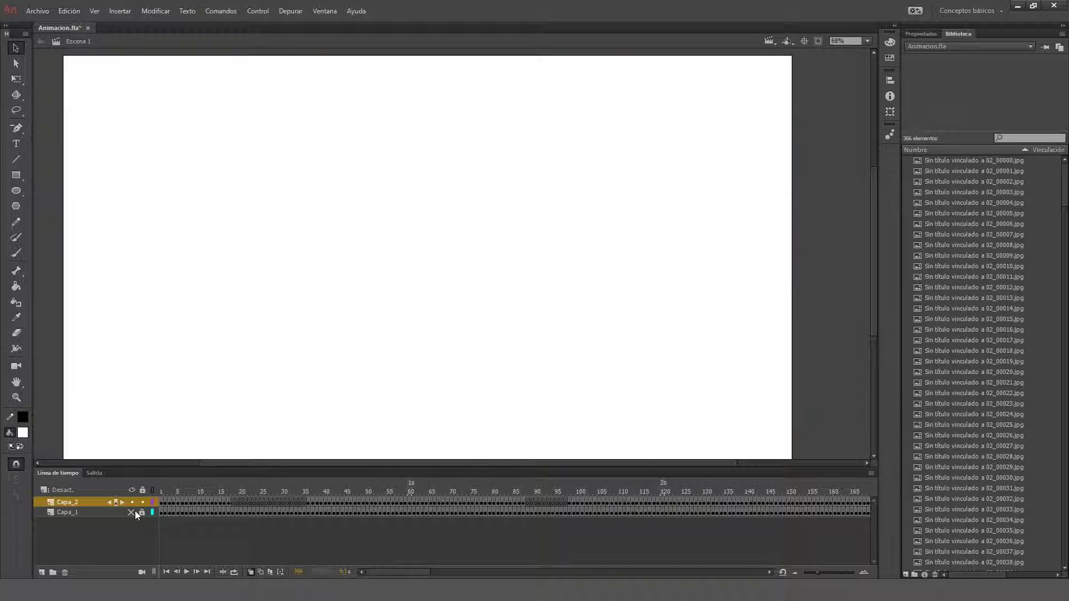
Step: Export the movie as a Secuencia PNG named AnimacionLines_.png into the Render folder
click(29, 8)
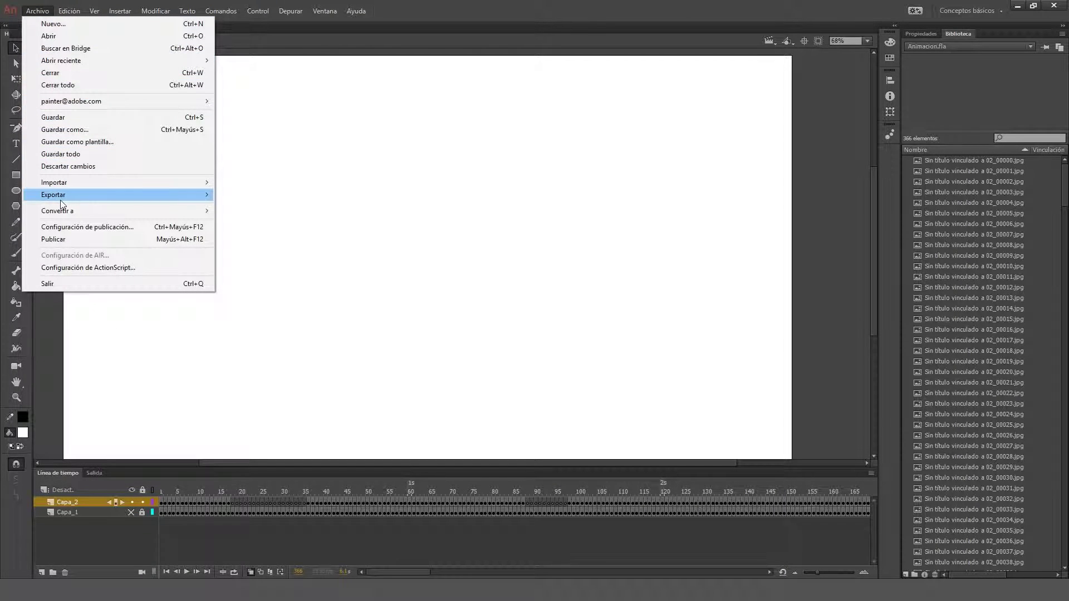
mouse_move(61, 198)
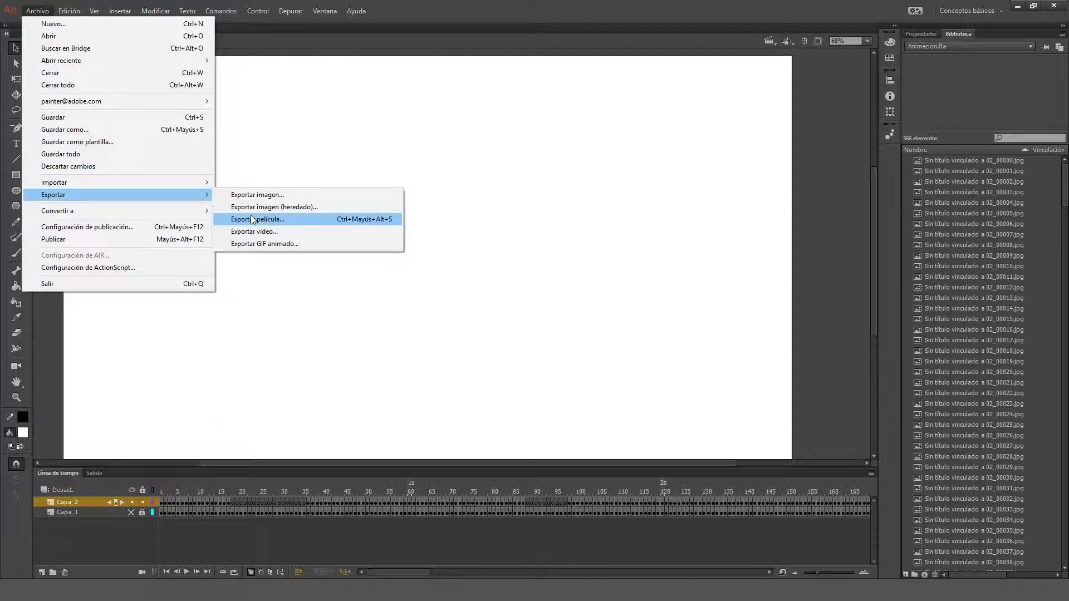
click(251, 218)
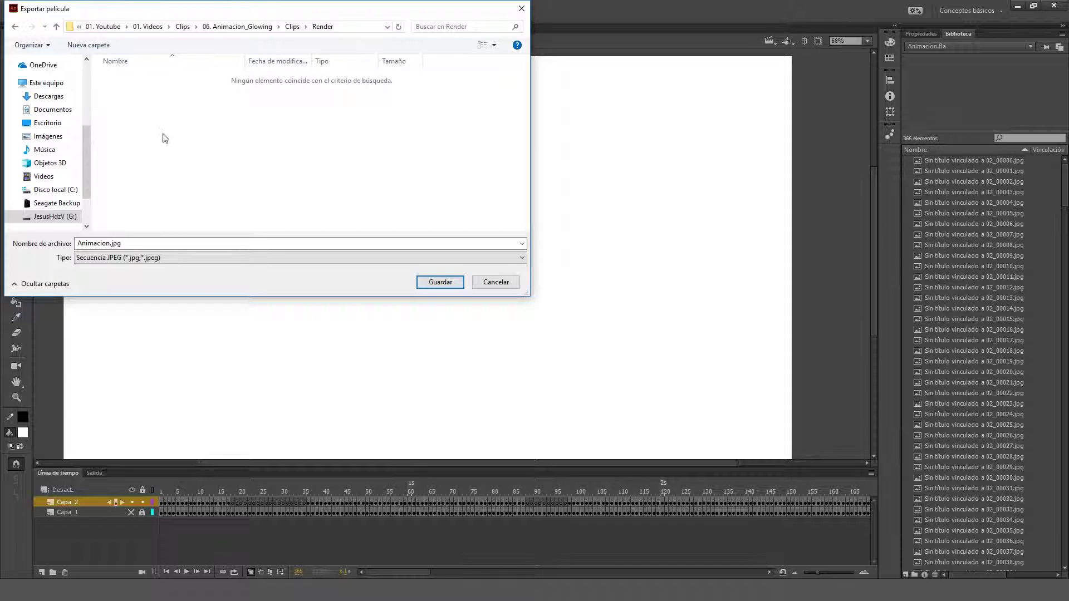
click(131, 258)
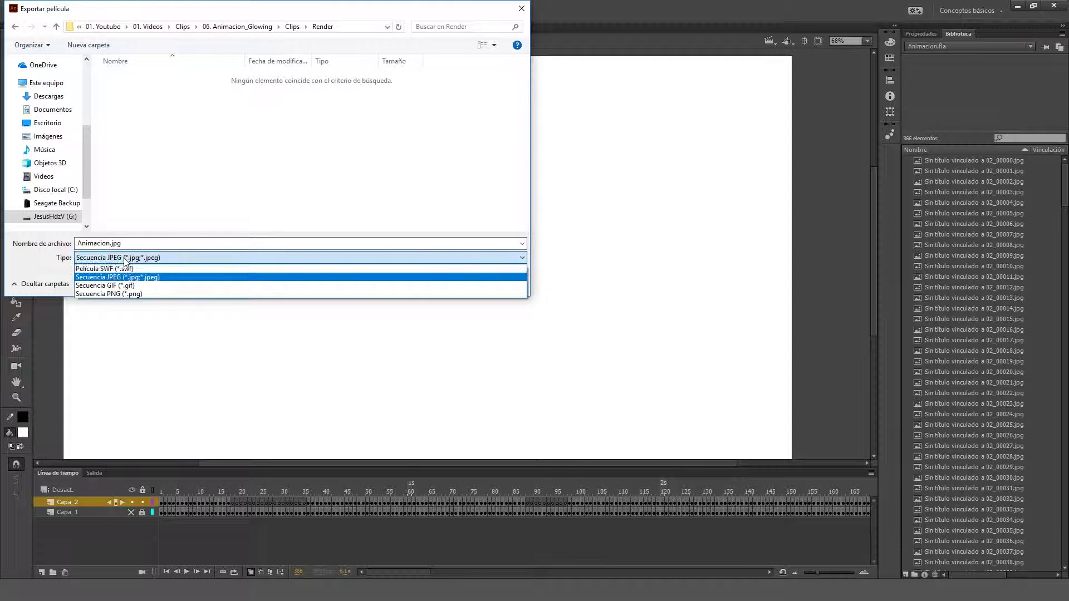
click(120, 294)
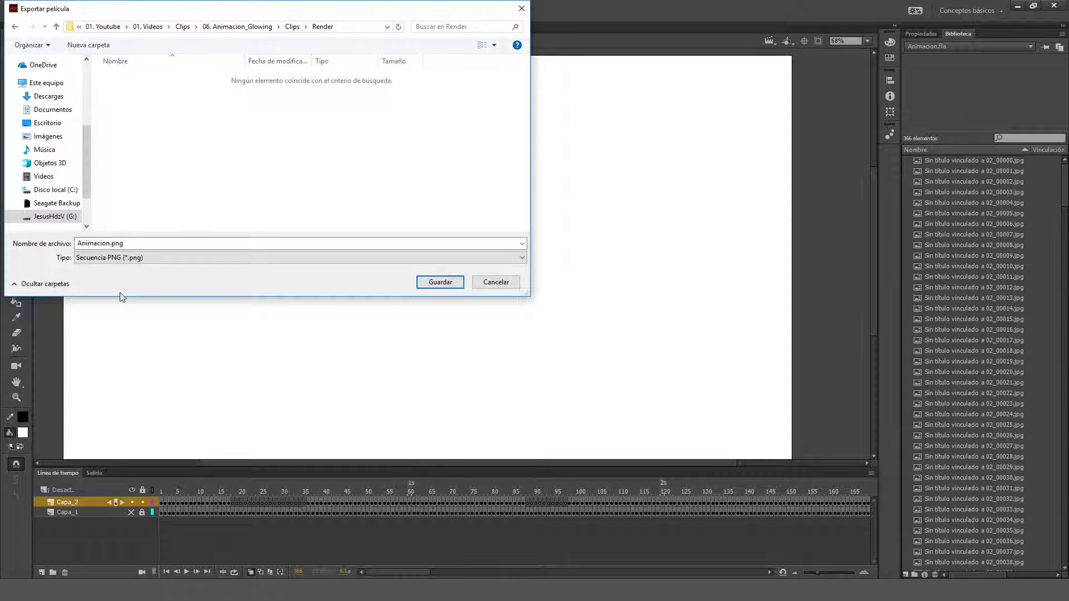
double_click(97, 243)
text(Lines_)
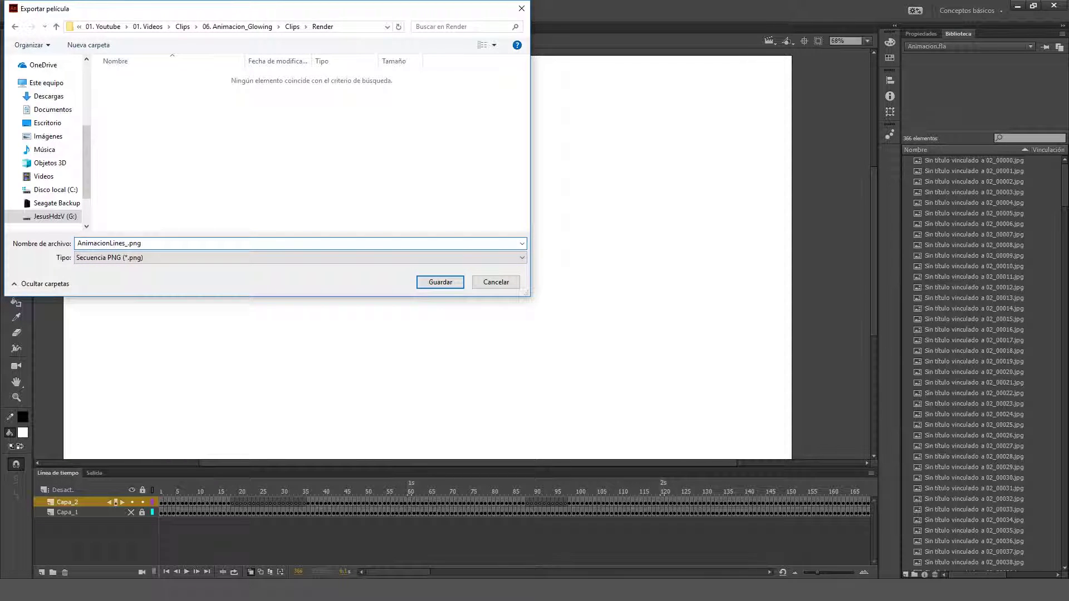
key(Return)
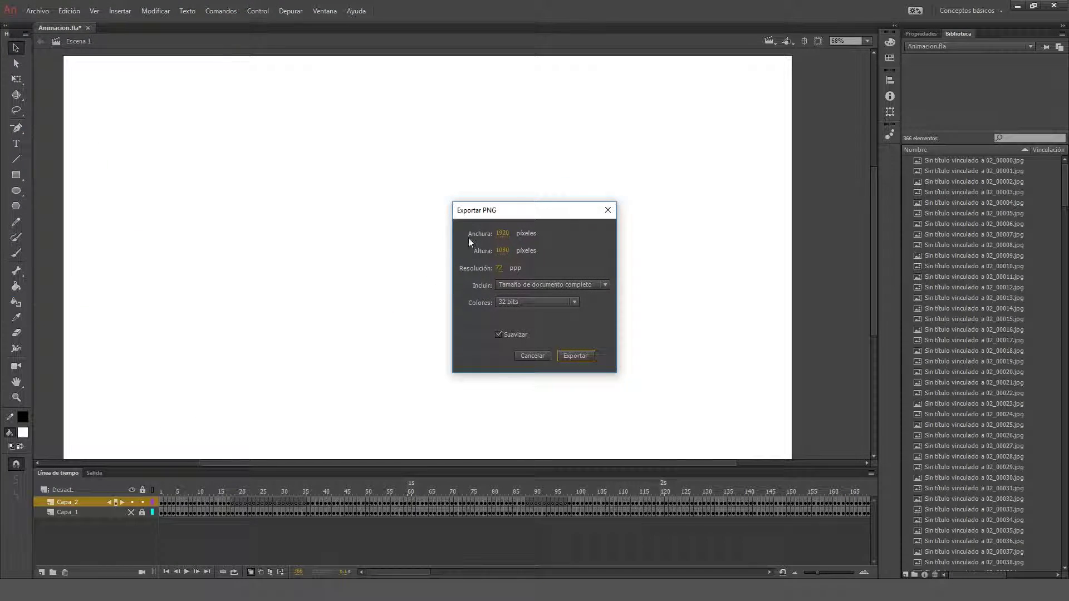
click(583, 360)
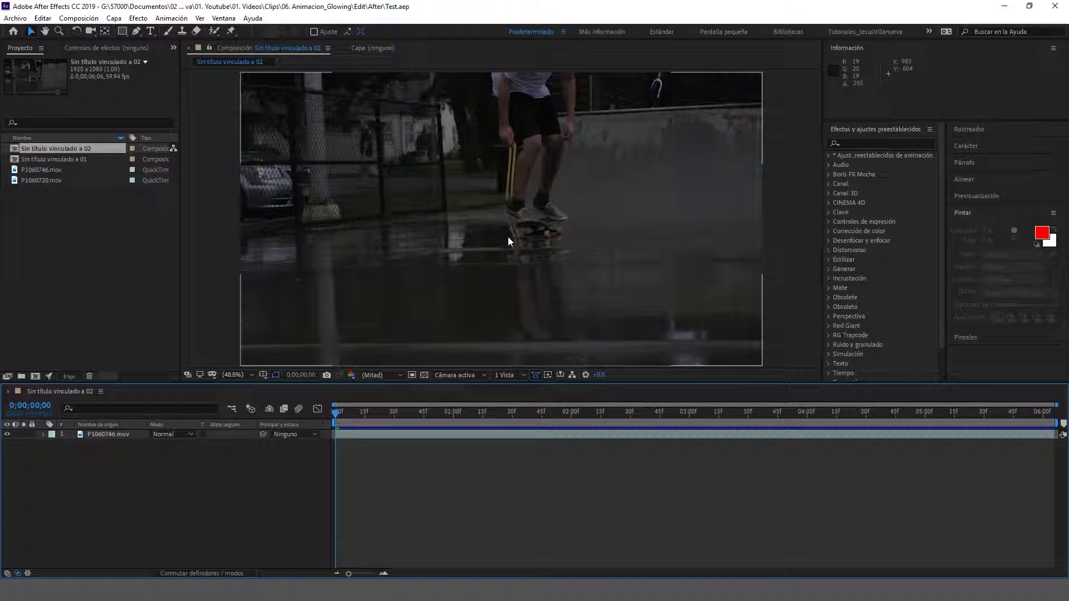
Step: Import AnimacionLines_0001.png from Clips > Render as a PNG sequence and place it above P1060746.mov
double_click(134, 275)
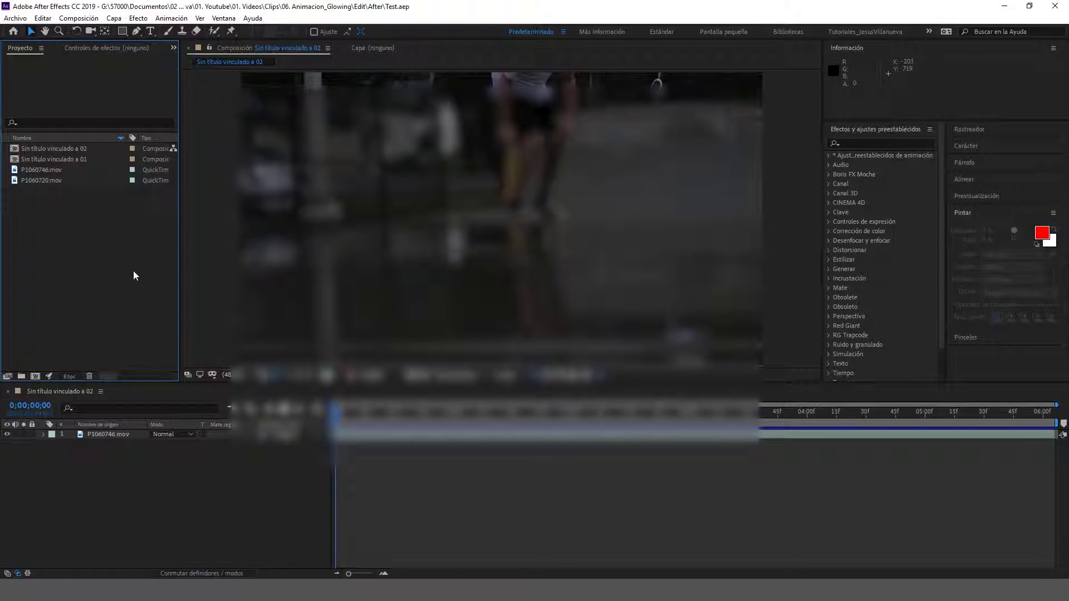
double_click(389, 163)
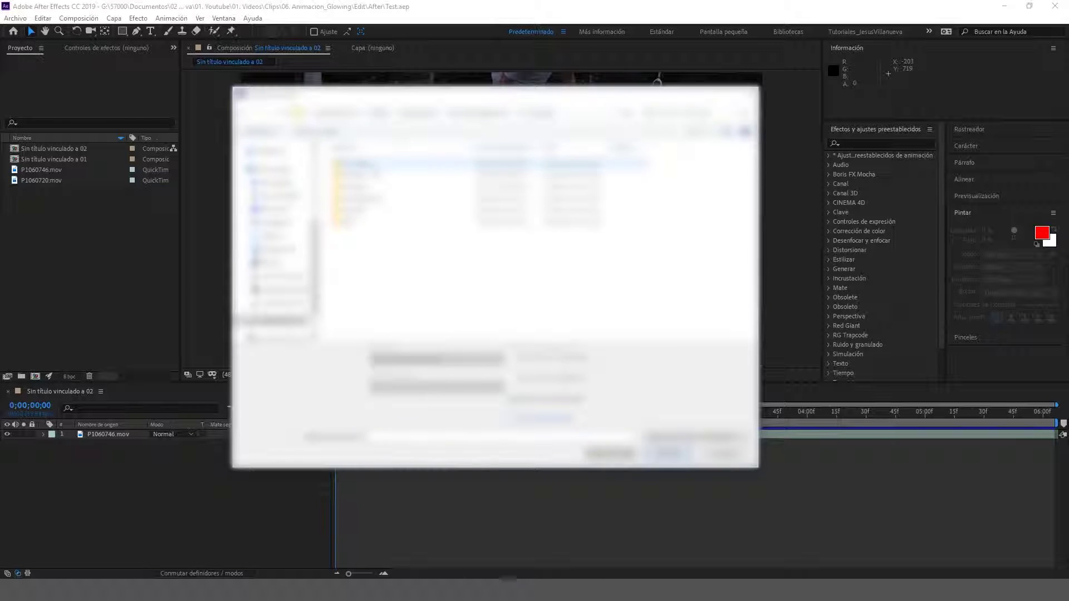
click(378, 186)
double_click(378, 187)
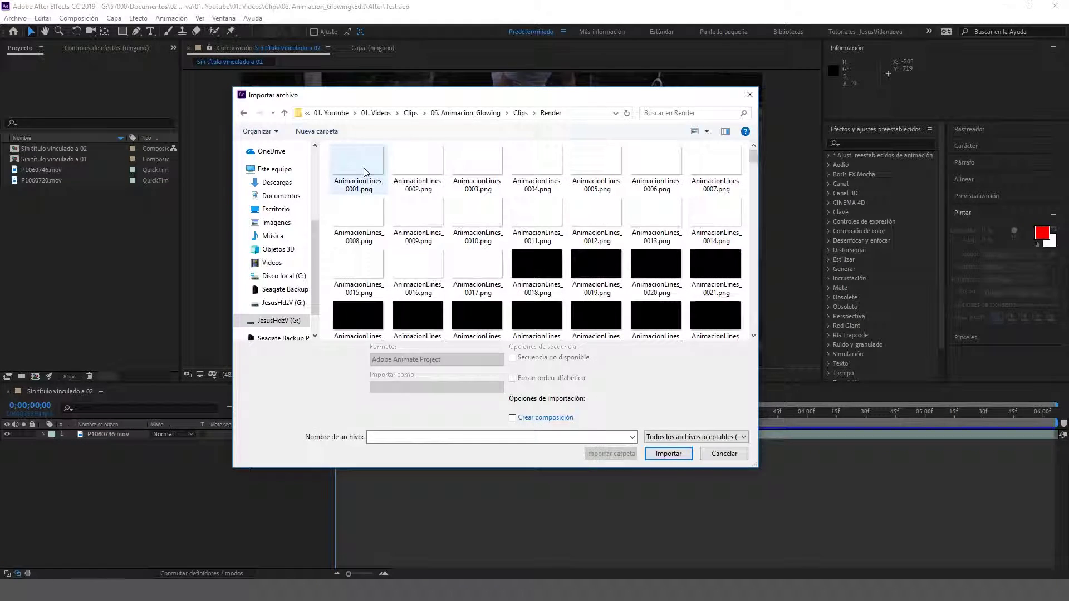
click(358, 161)
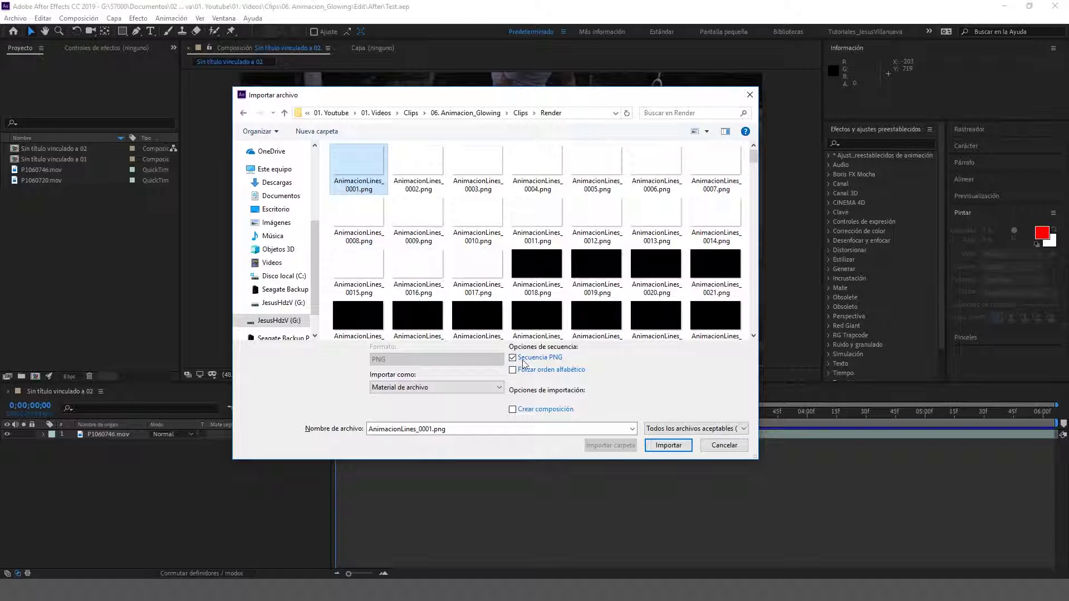
click(654, 448)
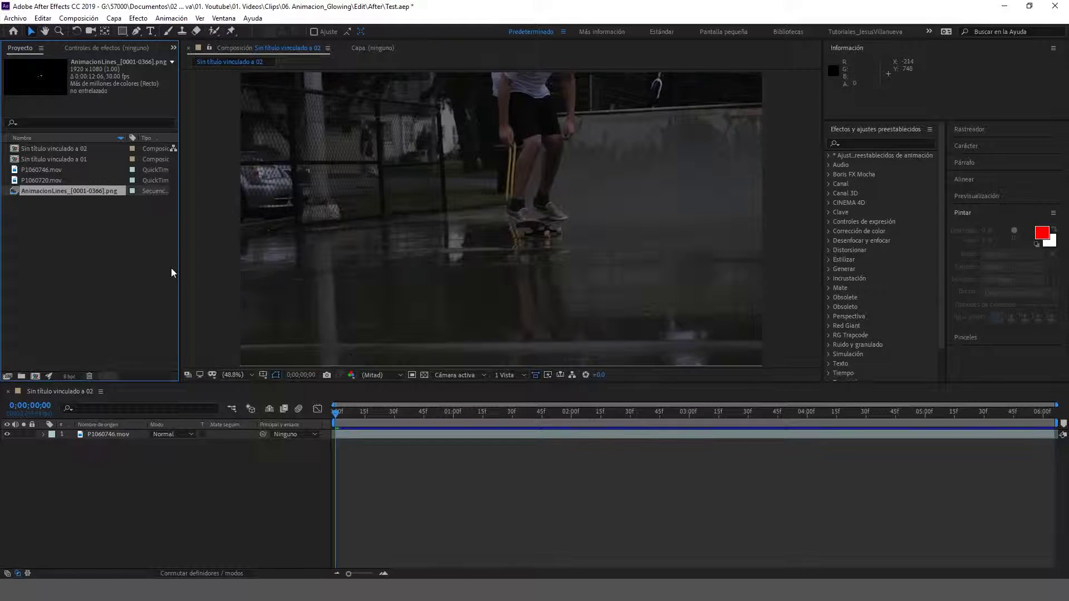
drag(61, 196, 115, 439)
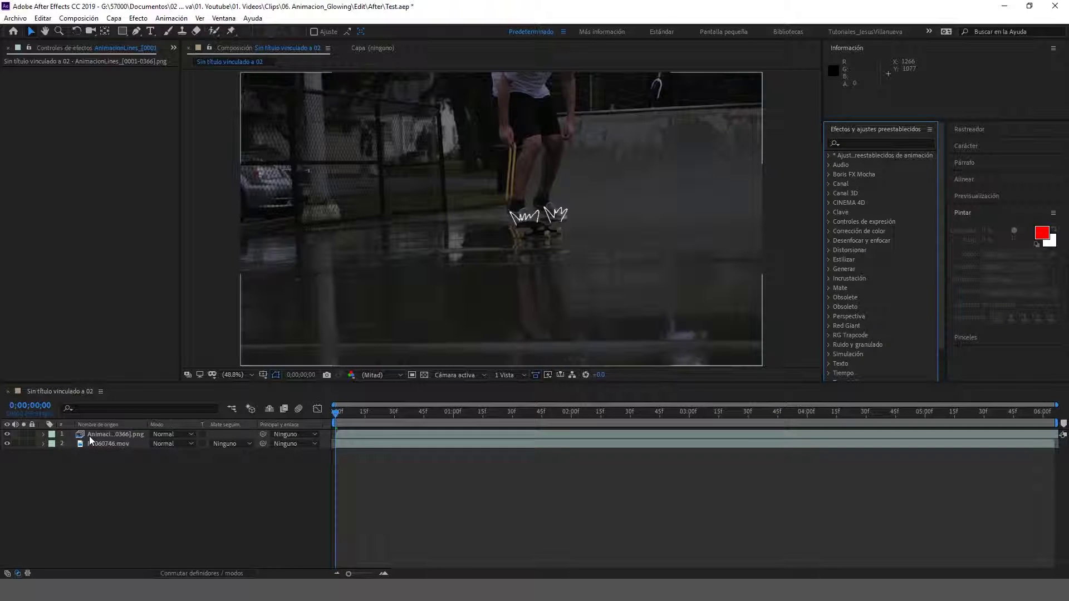
Step: Apply the Cambio de color effect to the AnimacionLines layer
click(860, 145)
text(cambio)
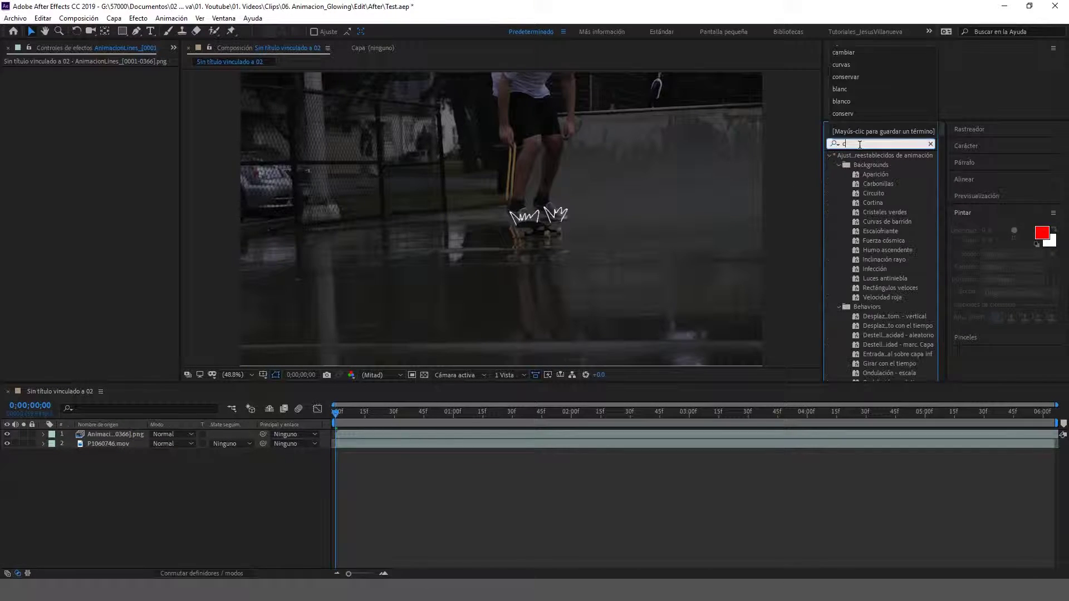
drag(870, 204, 136, 434)
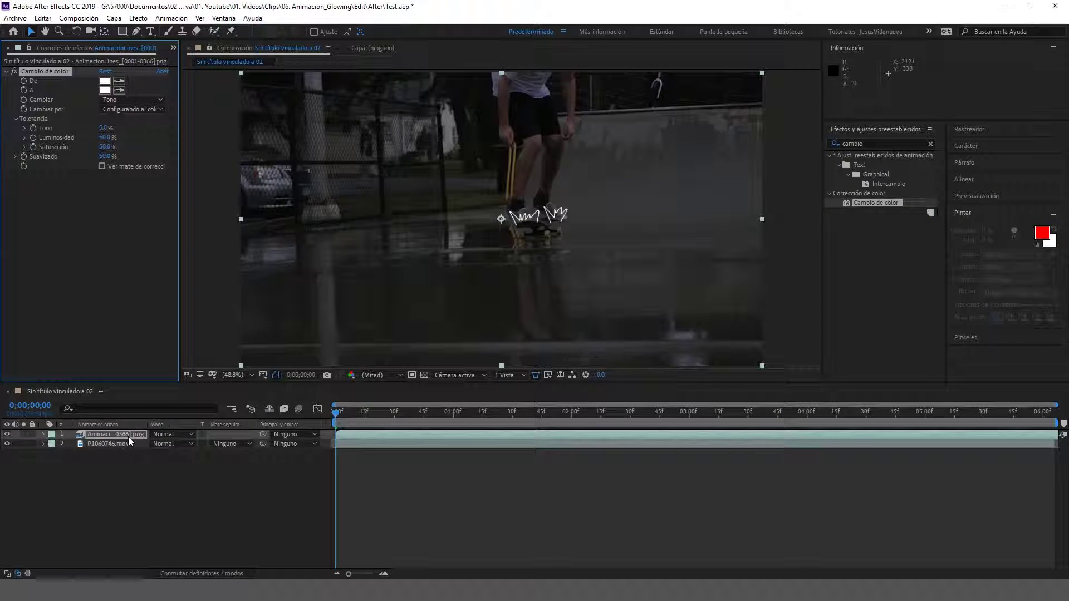
Step: Set the target colour A to yellow FFF600 and Cambiar to Tono, luminosidad y saturación
click(104, 90)
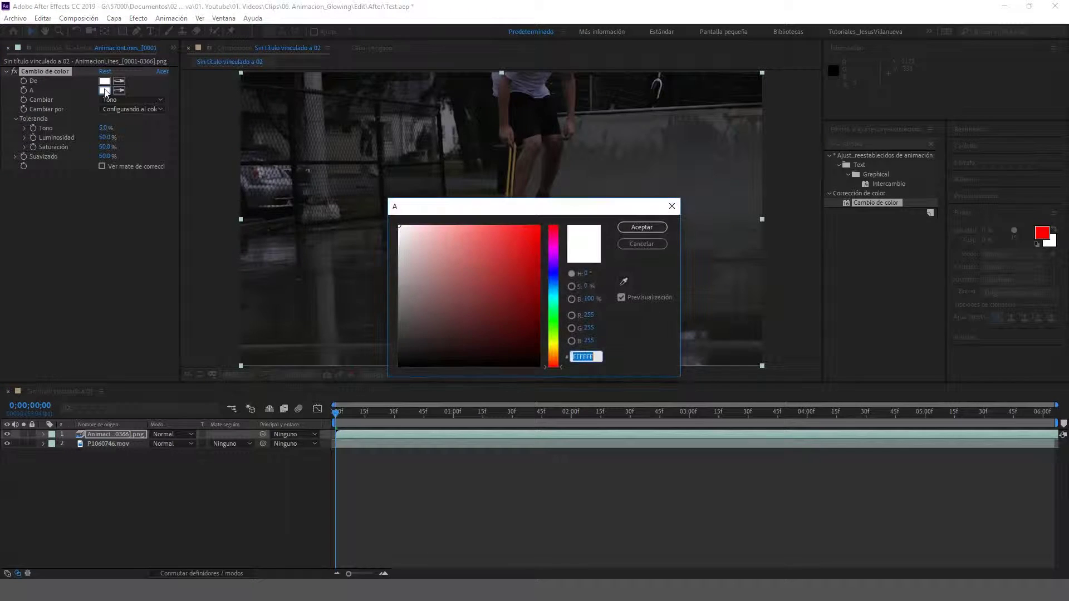
drag(555, 359, 555, 345)
click(538, 227)
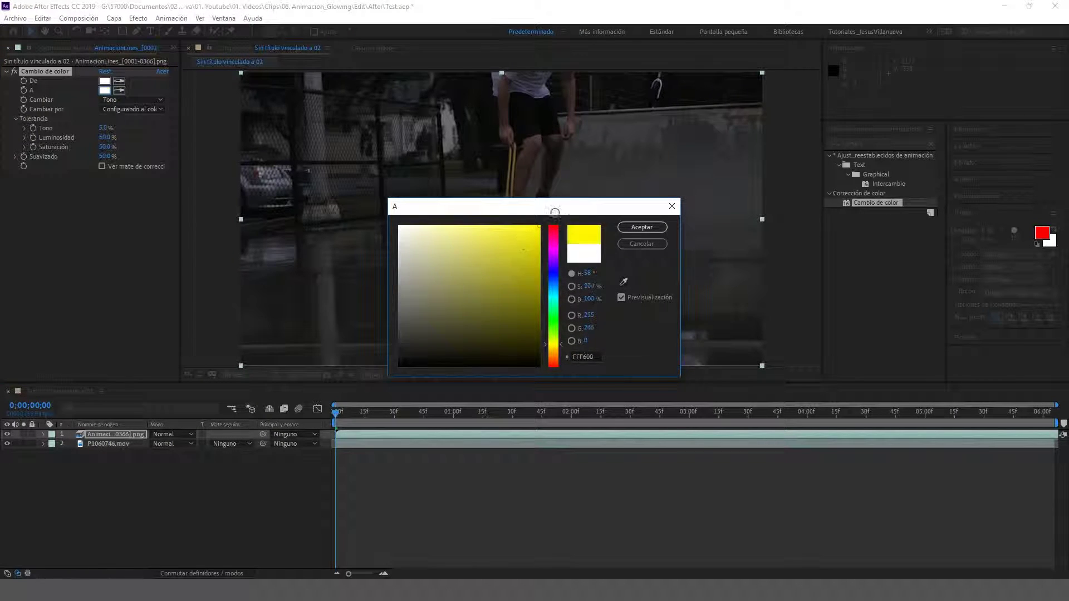
click(641, 227)
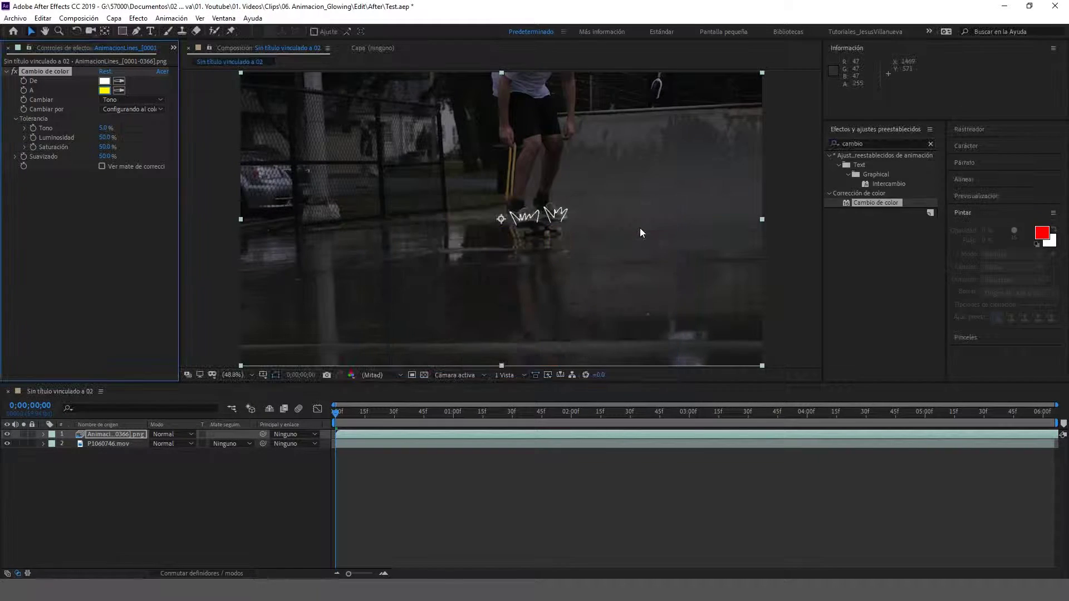
click(161, 99)
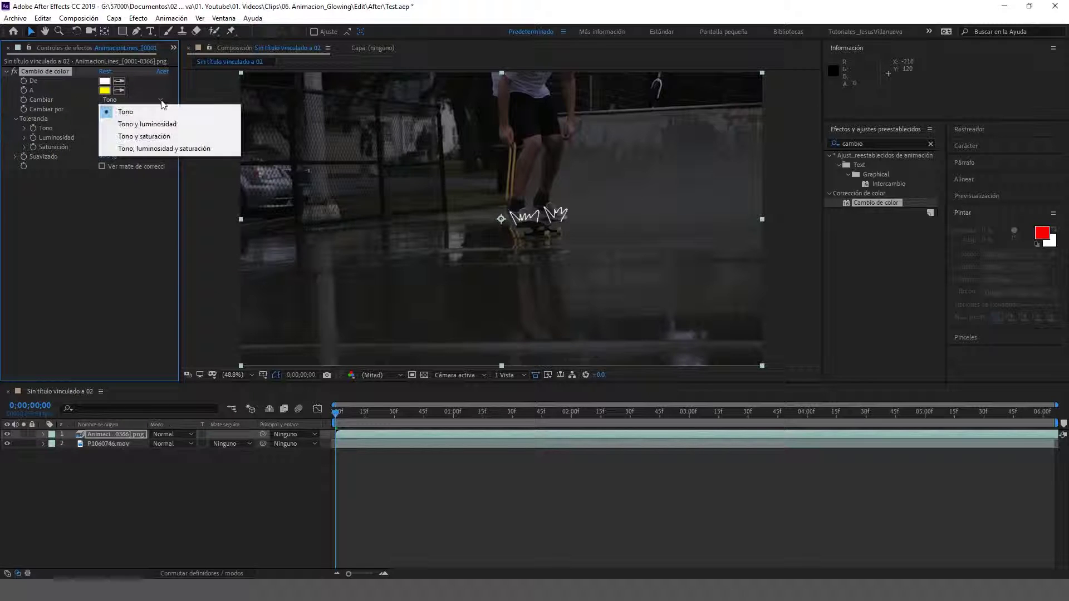
click(158, 149)
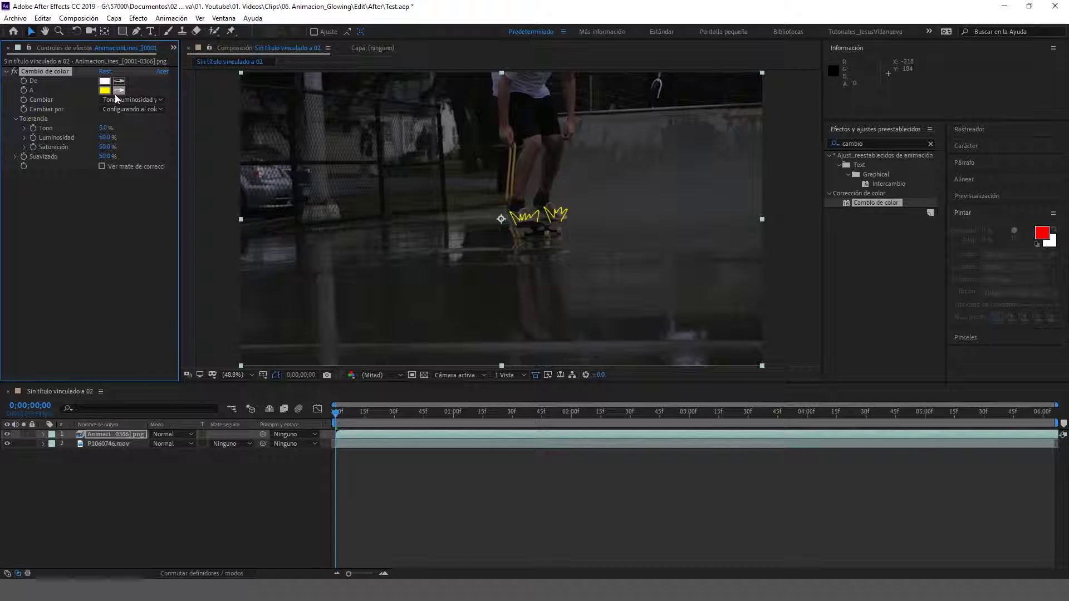
Step: Keyframe the target colour at 0;00;00;13, turn it cyan at 0;00;00;19, and preview
drag(338, 418, 363, 422)
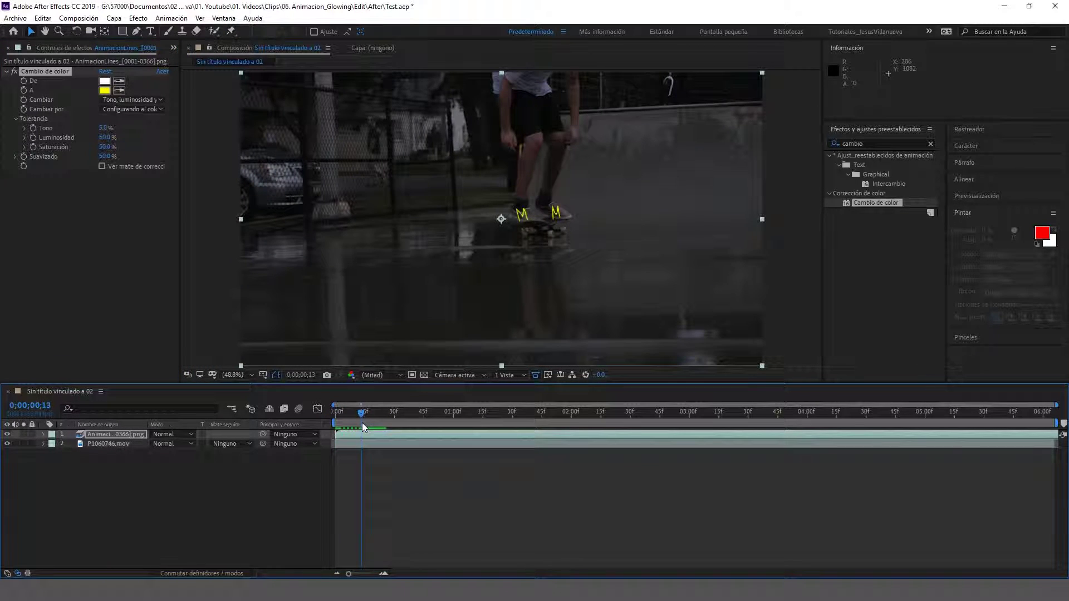
click(29, 93)
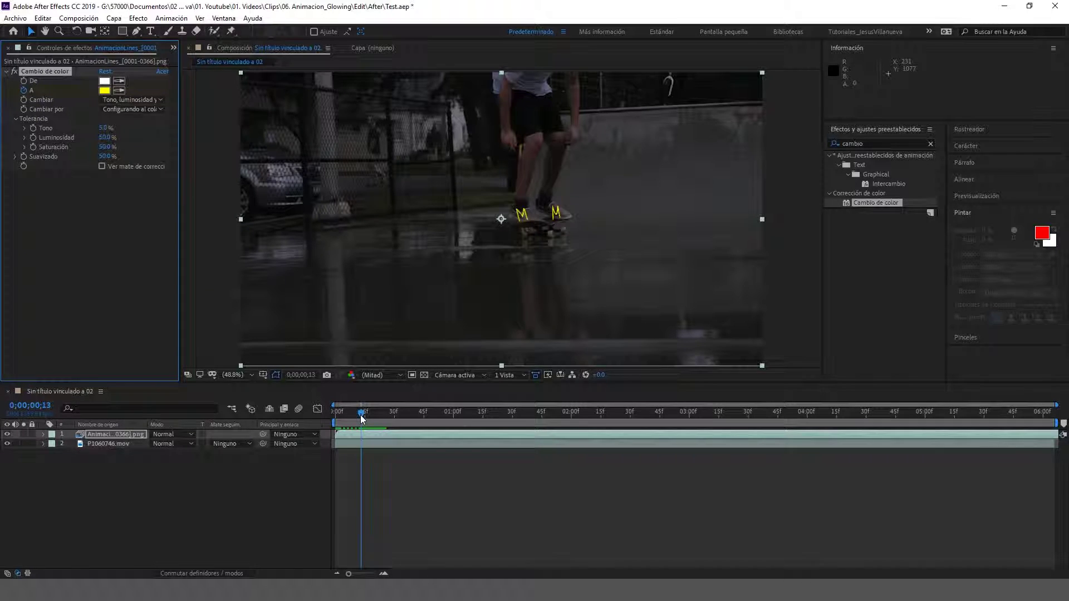
drag(361, 419, 373, 418)
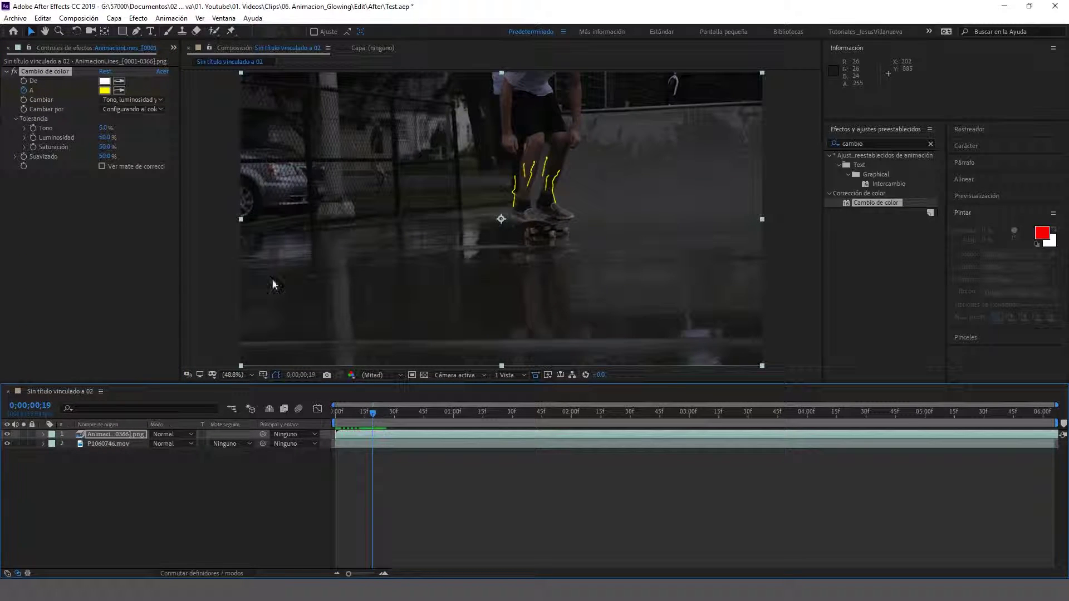
click(107, 92)
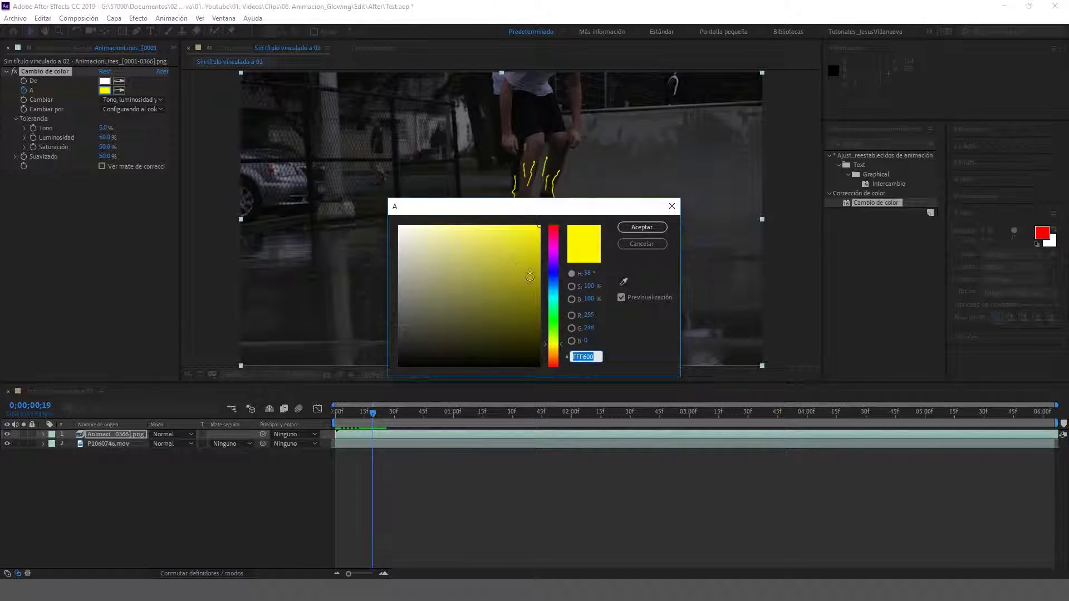
click(555, 301)
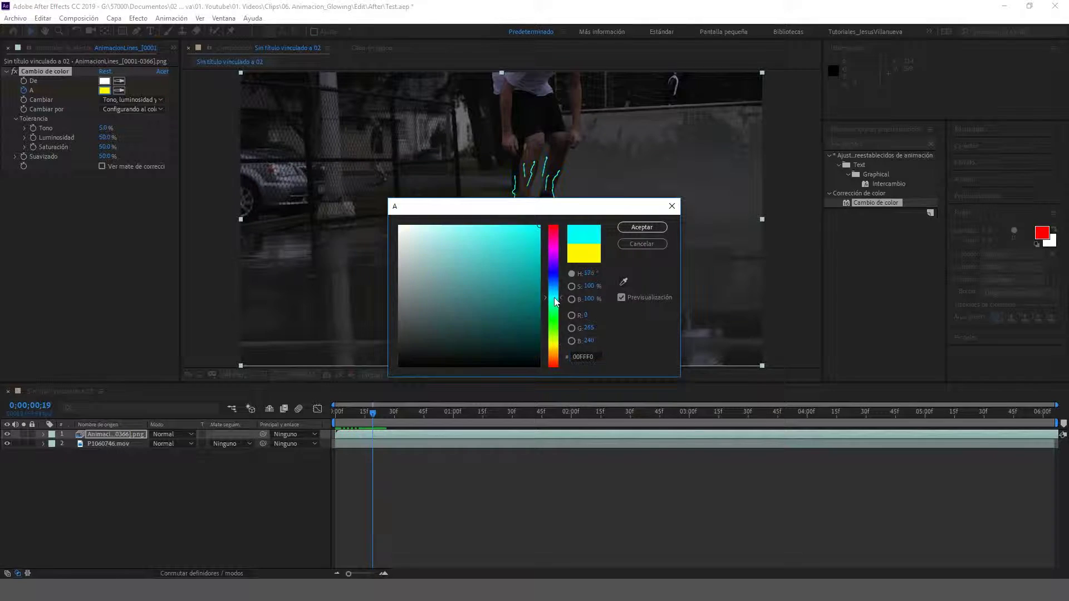
click(632, 227)
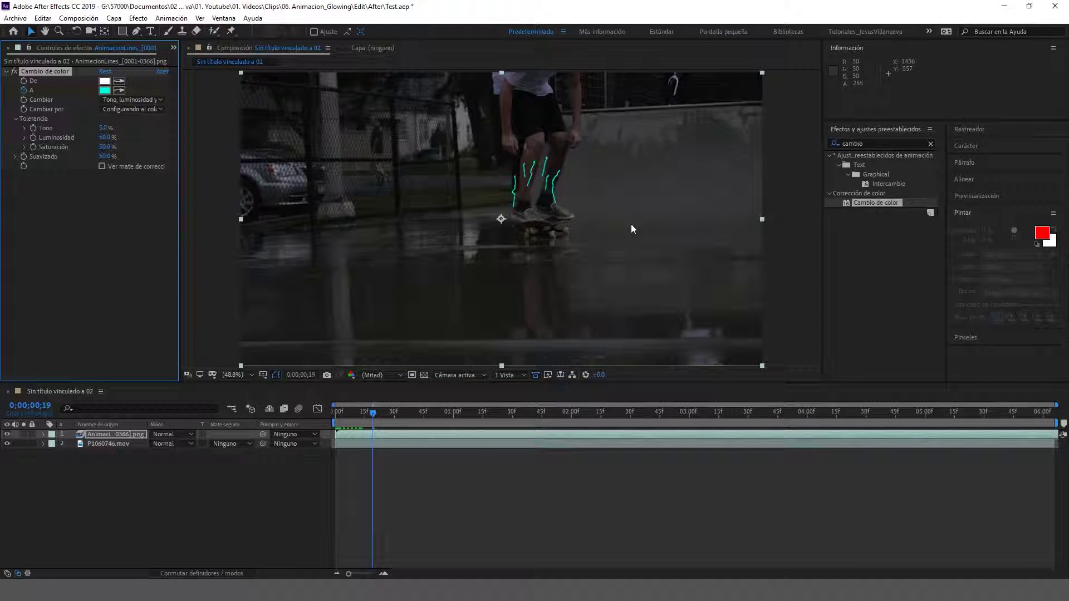
key(ctrl+z)
key(Home)
key(space)
key(ctrl+shift+z)
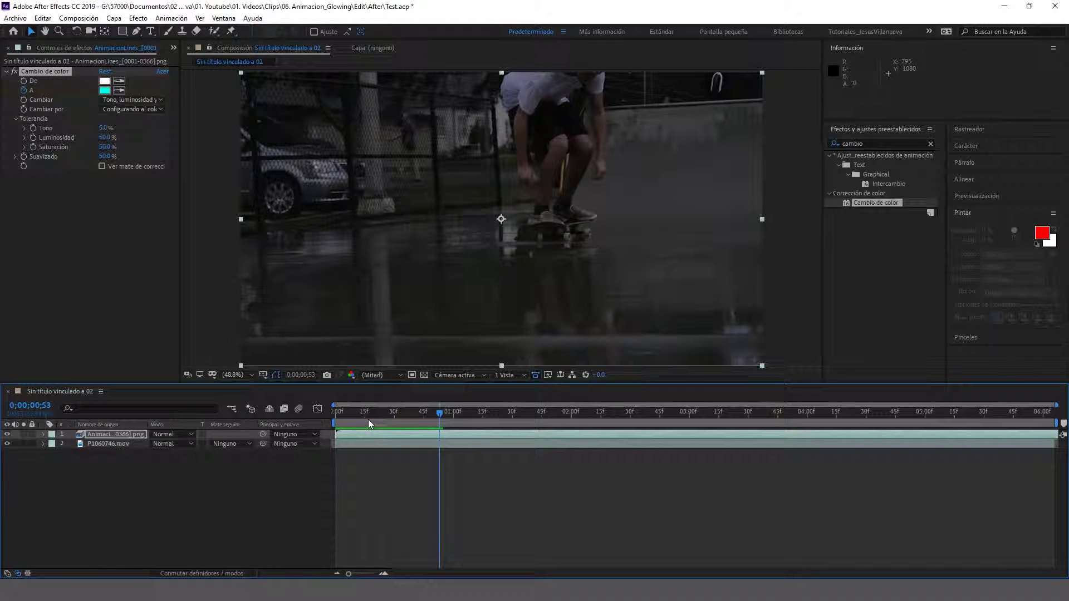
Step: Add a red target-colour keyframe around 0;00;01;08
mouse_move(368, 420)
mouse_down()
mouse_move(474, 435)
mouse_move(588, 406)
mouse_up()
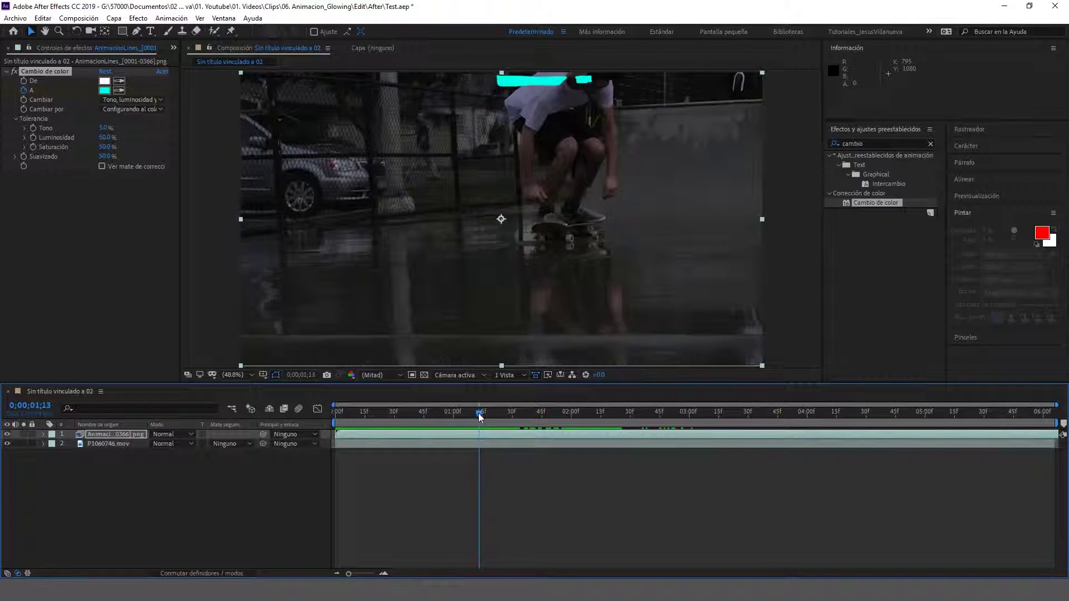
drag(588, 406, 469, 412)
key(u)
click(157, 453)
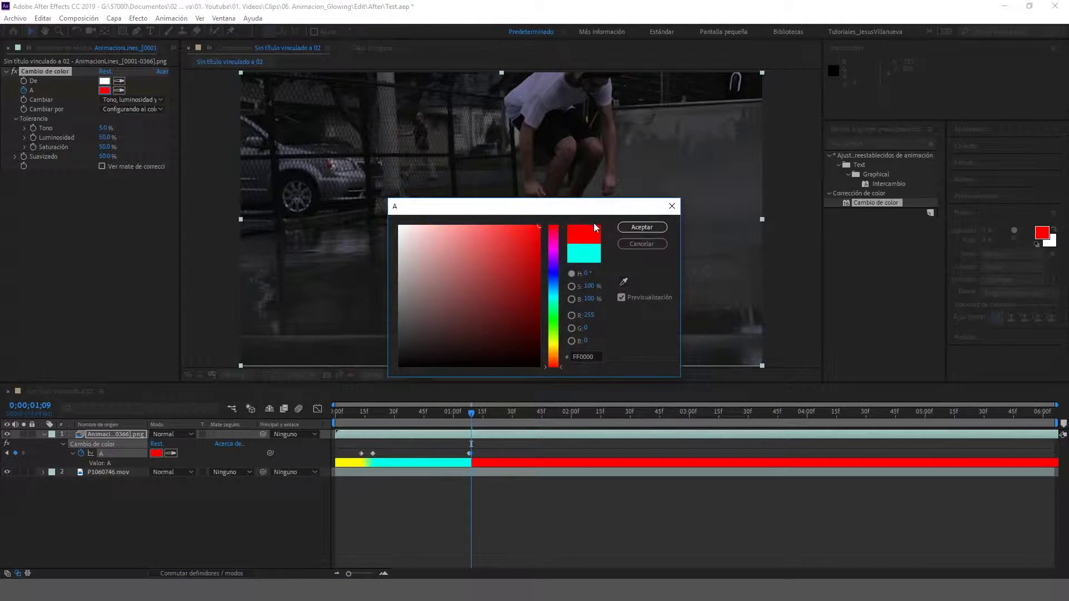
click(644, 230)
click(527, 413)
Step: Add a green target-colour keyframe at 0;00;01;54 and preview the colour changes from the start
drag(537, 417, 545, 413)
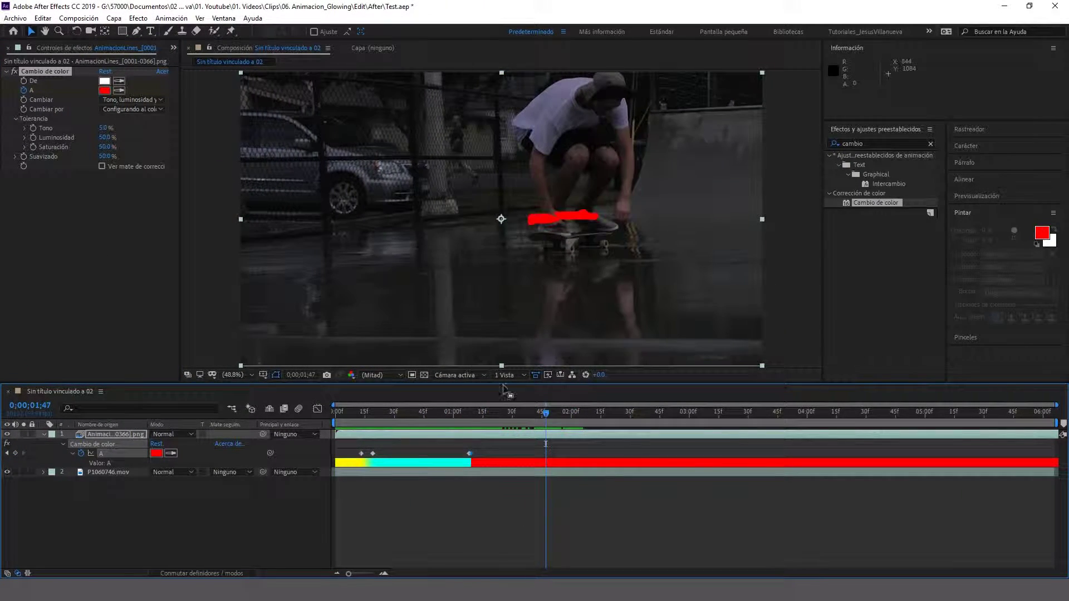
click(15, 454)
key(Page_Down)
key(Page_Down)
key(Page_Down)
click(104, 90)
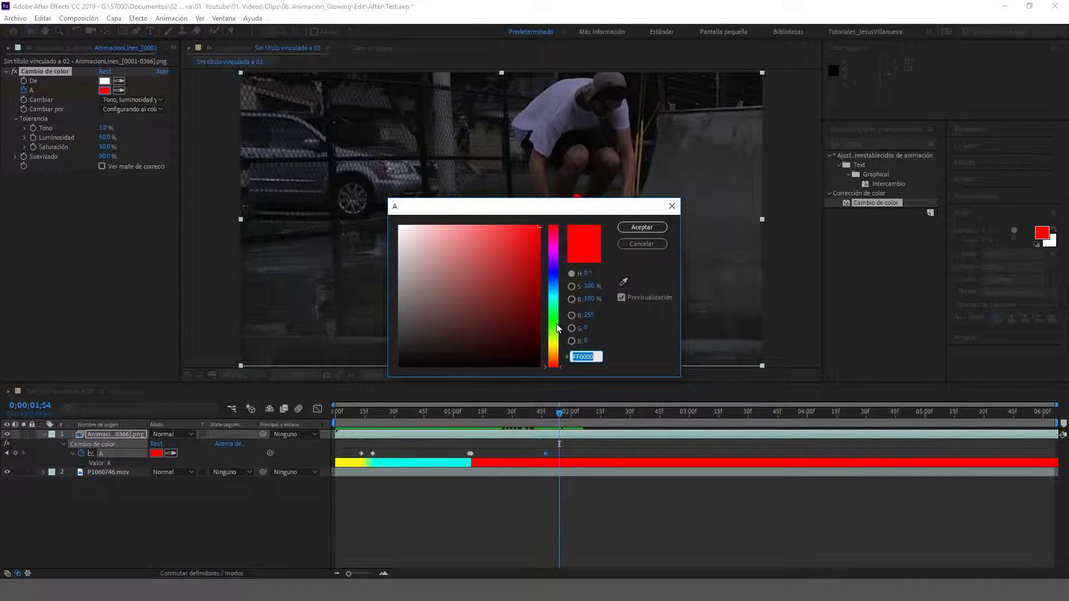
click(553, 323)
click(641, 227)
drag(490, 412, 1015, 409)
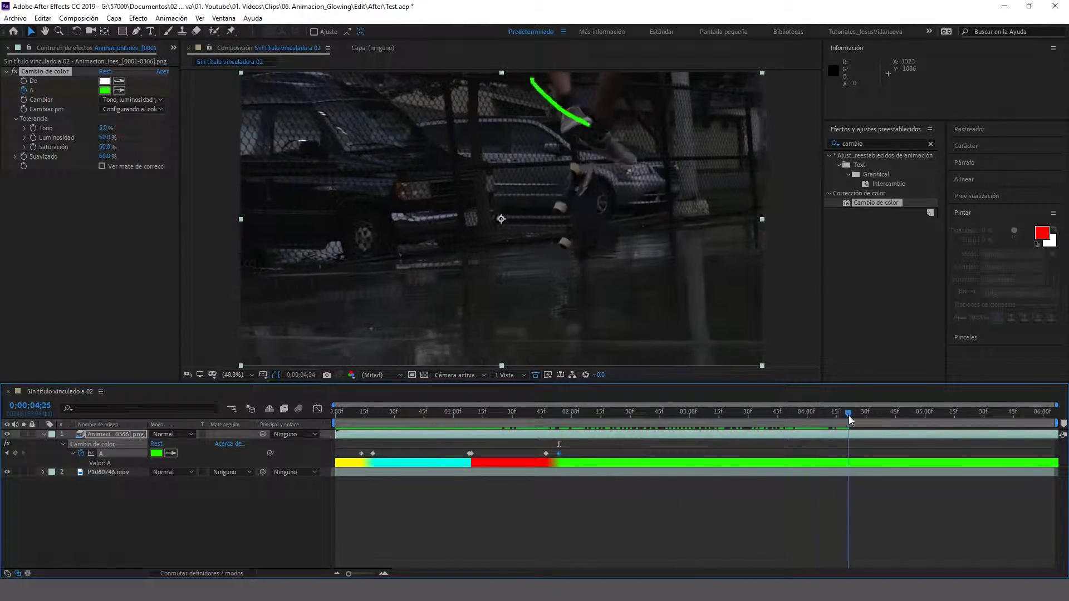
key(Home)
key(space)
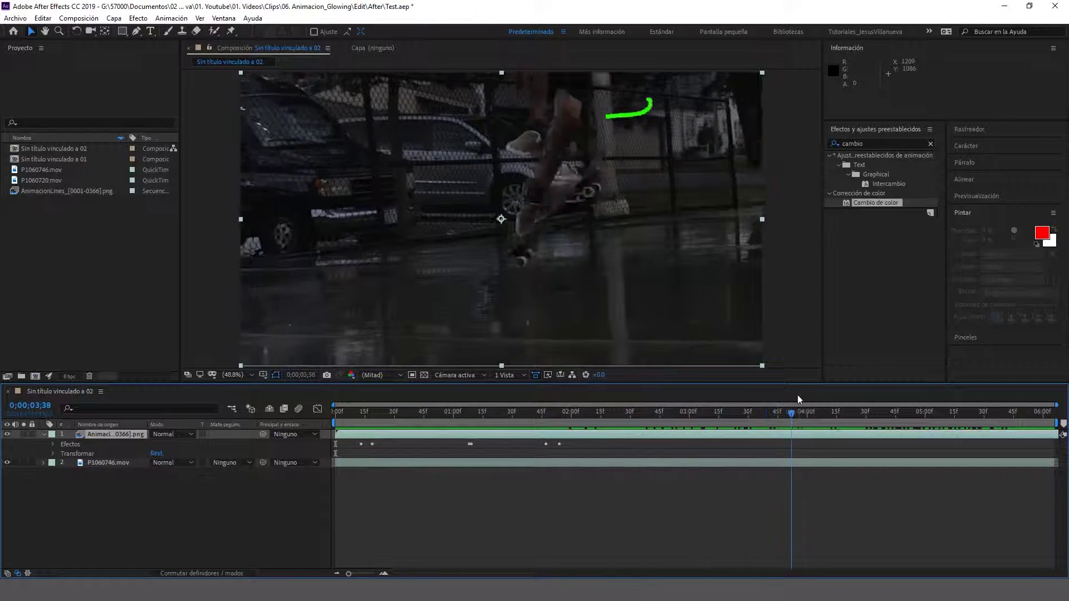
Step: Time-stretch the AnimacionLines layer to a new duration of 0;00;06;06, about 50%
right_click(109, 436)
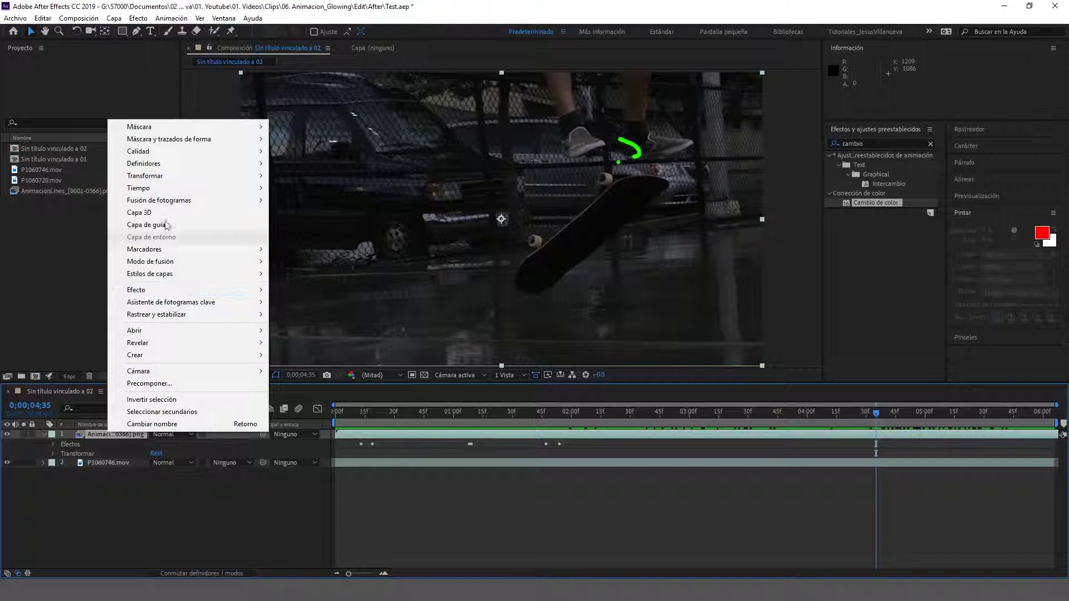
mouse_move(173, 190)
click(298, 214)
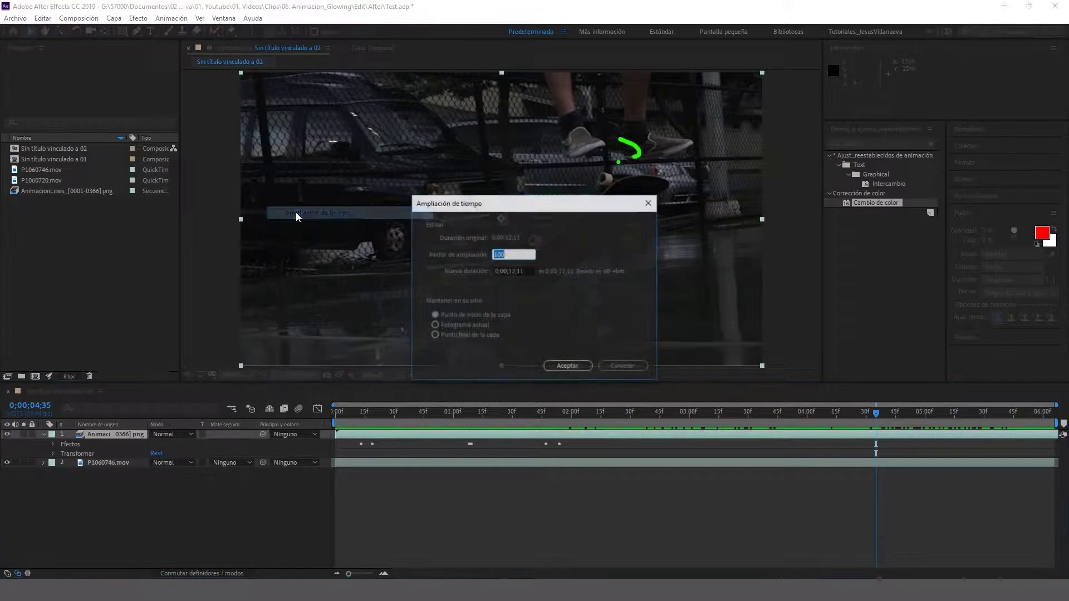
click(511, 270)
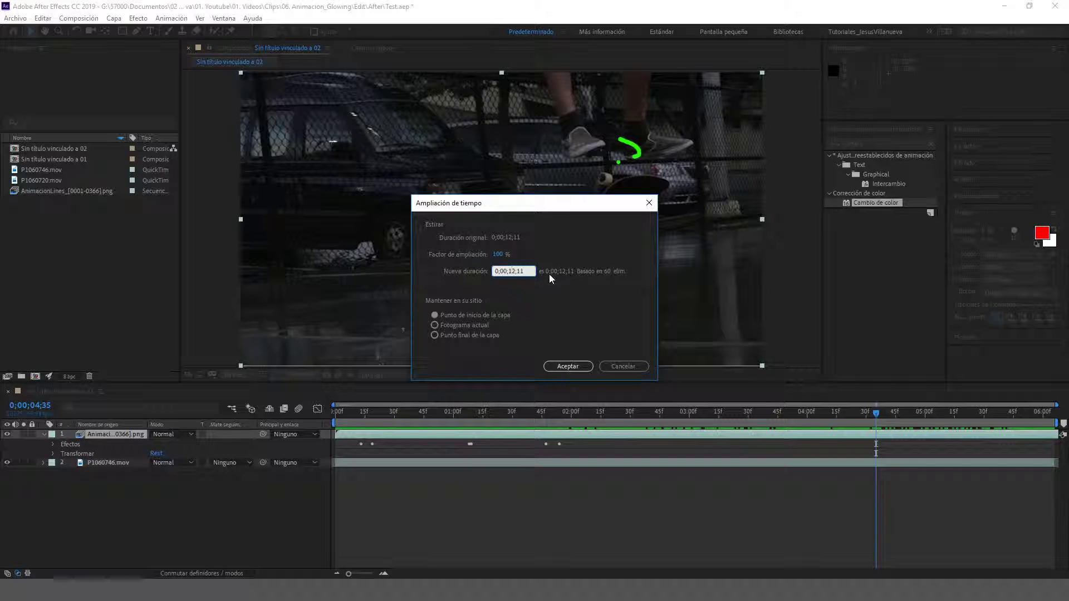
text(06;06)
click(563, 365)
mouse_move(366, 419)
mouse_down()
mouse_move(651, 418)
mouse_move(571, 431)
mouse_move(653, 385)
mouse_up()
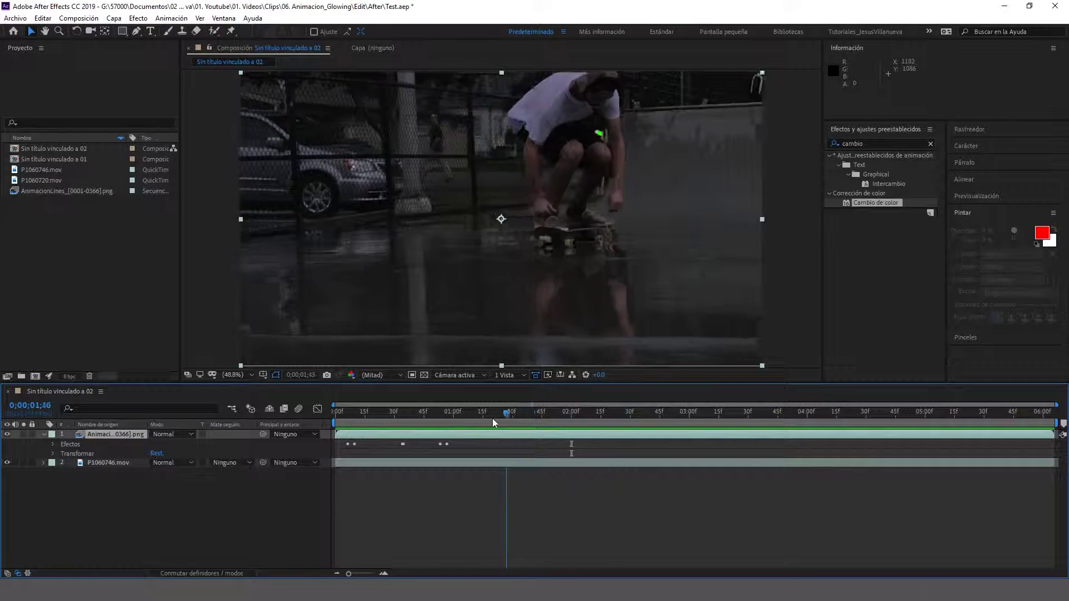
Step: Add a magenta line-colour keyframe at 0;00;02;46
key(u)
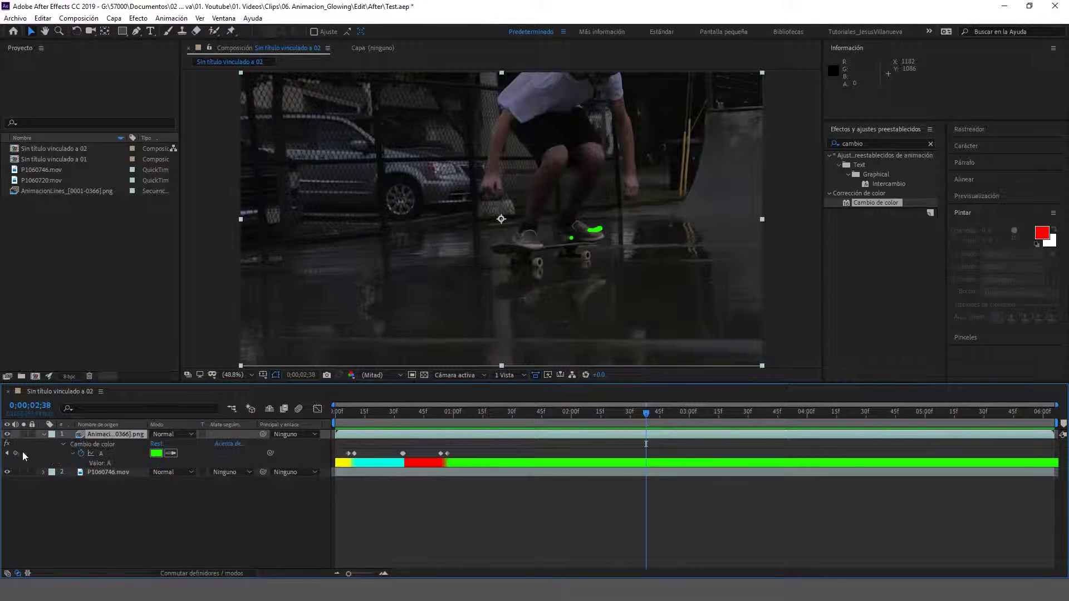
drag(649, 413, 661, 413)
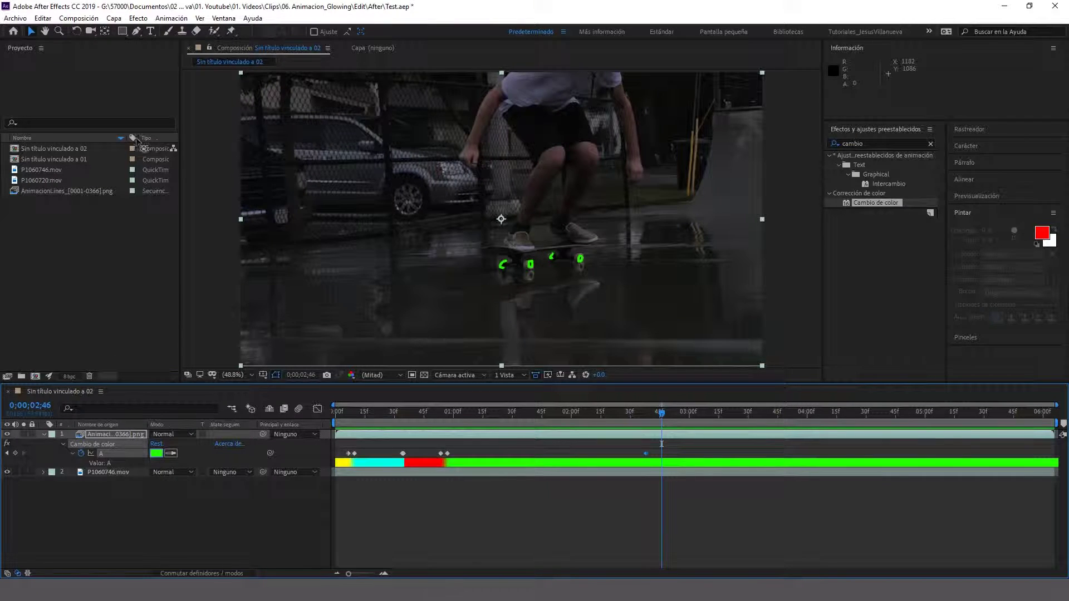
drag(555, 260, 555, 247)
click(642, 227)
Step: Set the line colour to yellow at 0;00;03;15 and preview
drag(662, 413, 718, 413)
click(156, 453)
drag(553, 249, 553, 343)
key(Return)
key(space)
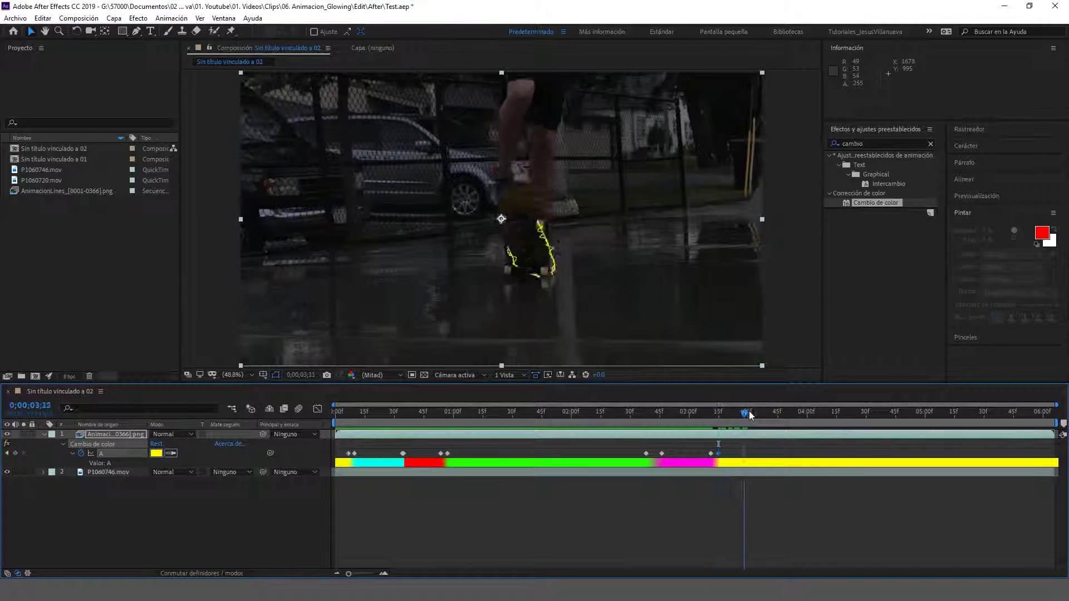
key(space)
Step: Add a warm yellow line-colour keyframe at 0;00;04;04
drag(806, 415, 814, 413)
click(156, 453)
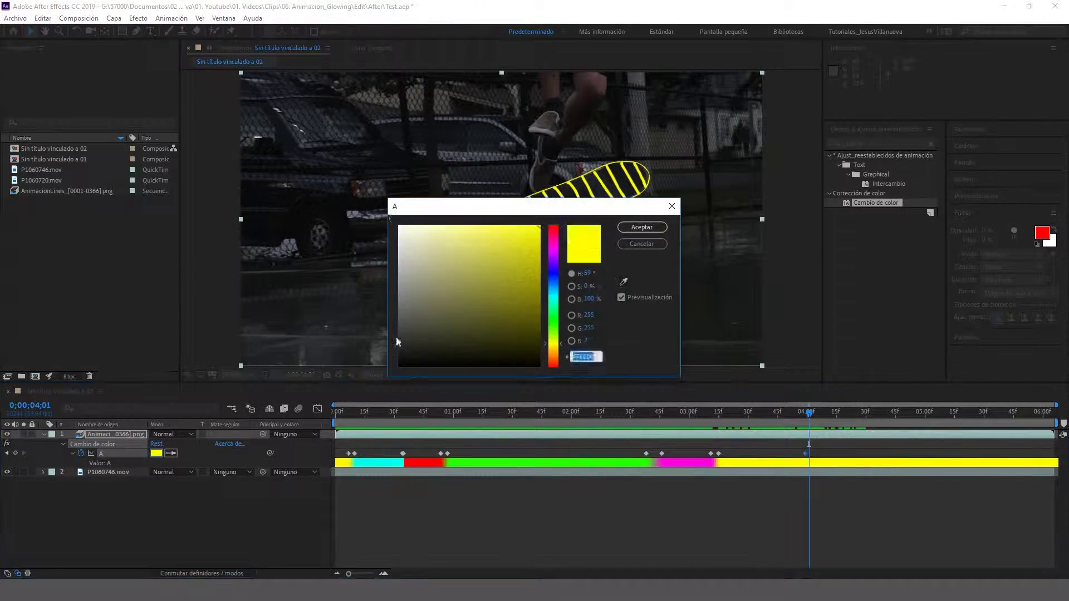
click(399, 226)
key(Return)
click(156, 453)
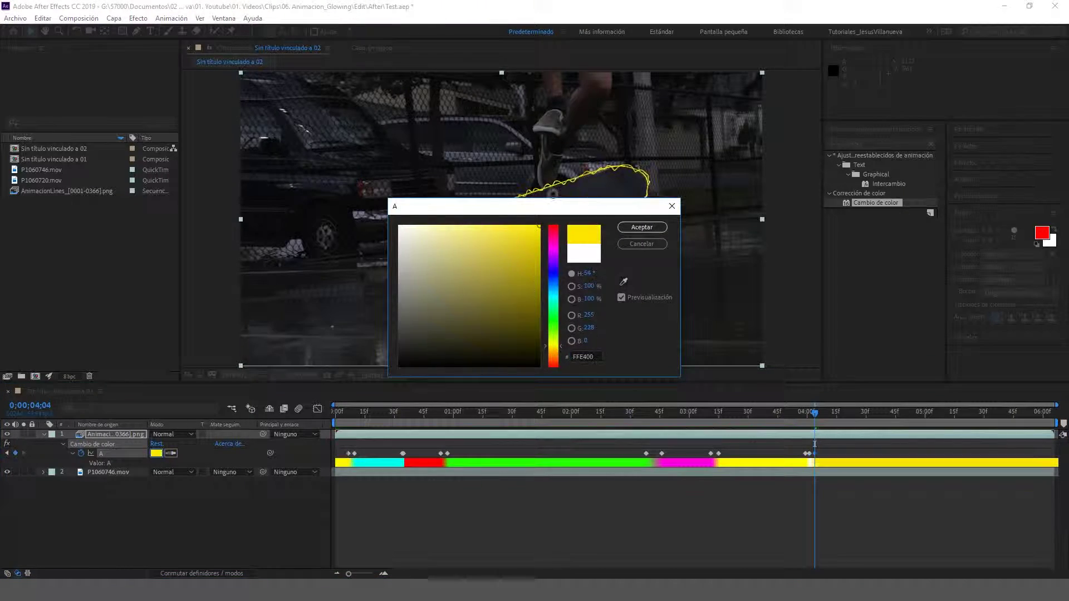
key(Return)
Step: Set the line colour to blue at 0;00;05;04
drag(814, 413, 932, 413)
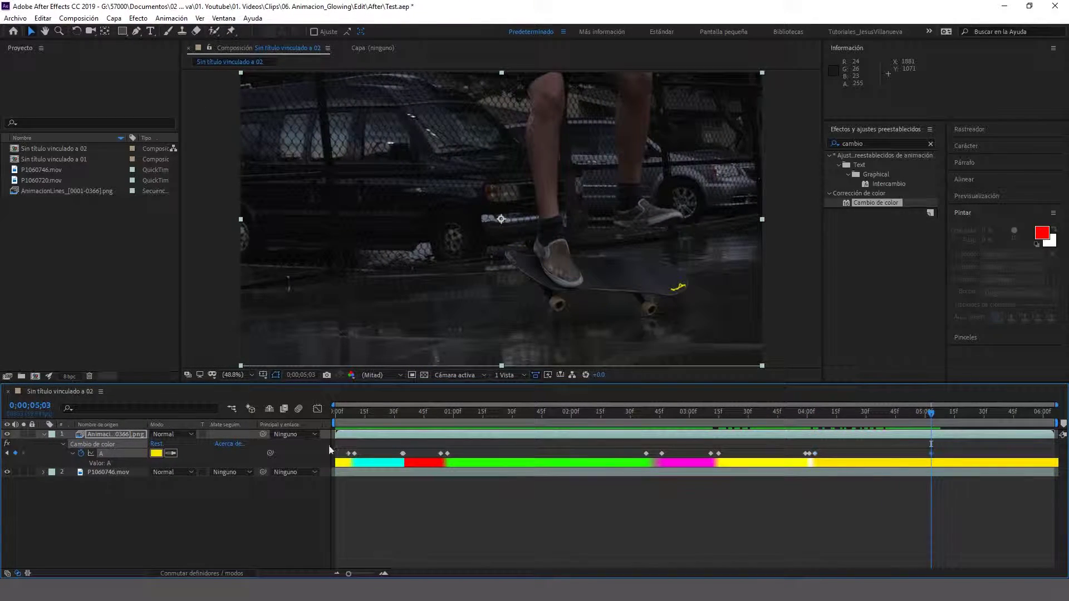
click(156, 453)
key(Return)
key(space)
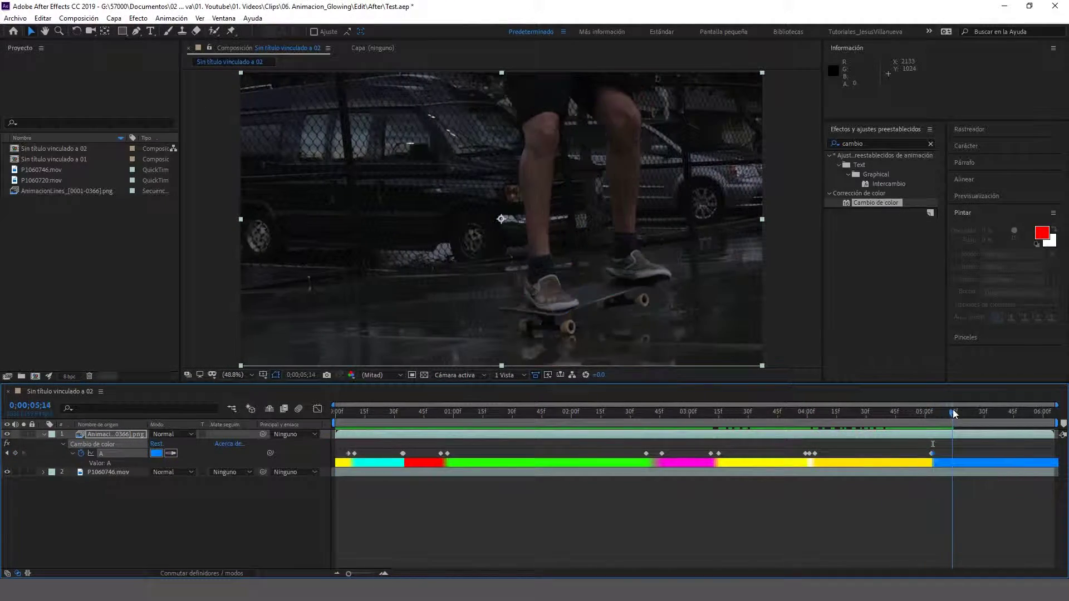
key(space)
Step: Key the colour at 0;00;05;15, make it white at 0;00;05;19, and preview
click(15, 453)
click(963, 415)
click(157, 453)
click(639, 229)
drag(962, 413, 1064, 410)
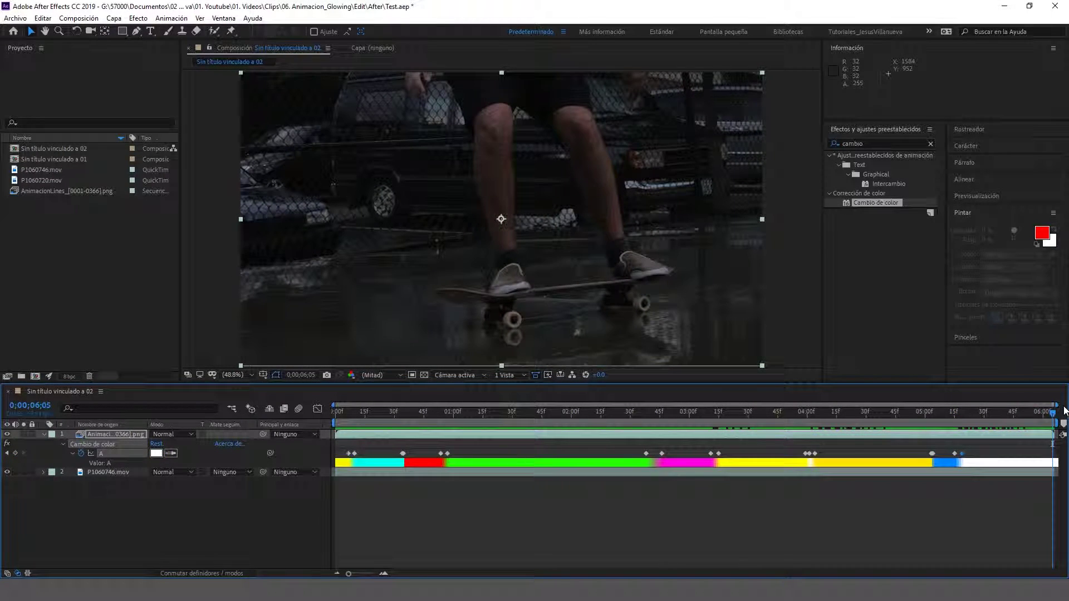
key(space)
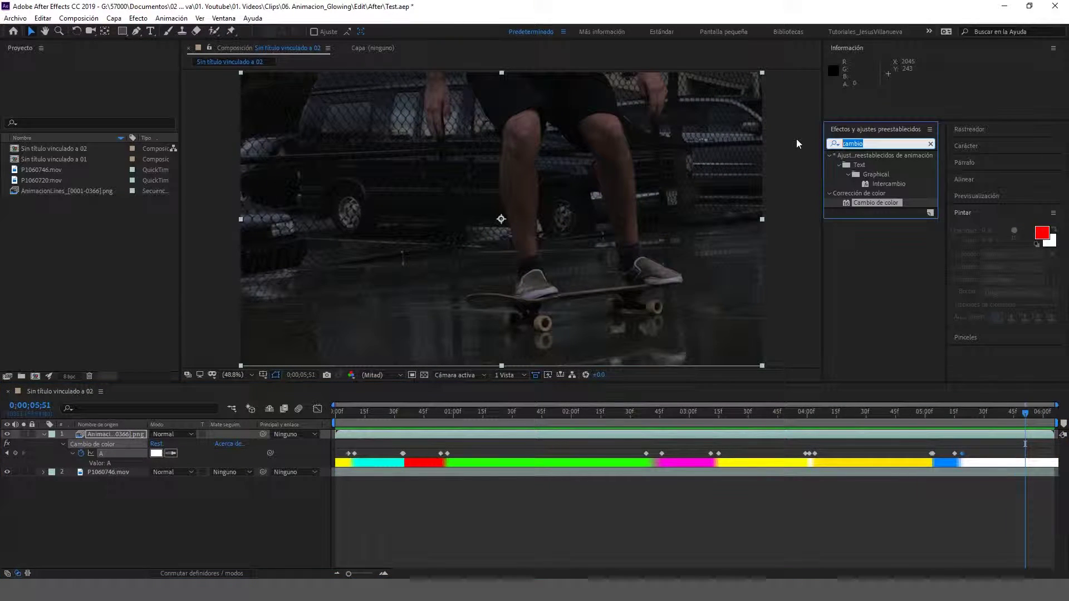
Step: Apply Resplandor to the line layer, duplicate it as Resplandor 2, and preview the double glow
text(resplandor)
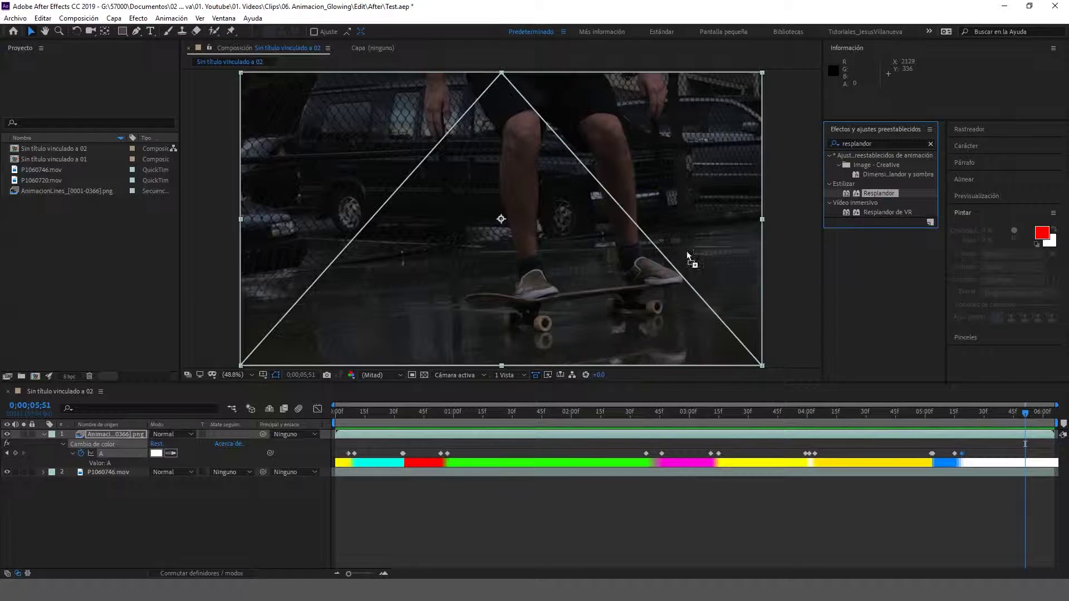
drag(116, 438, 116, 439)
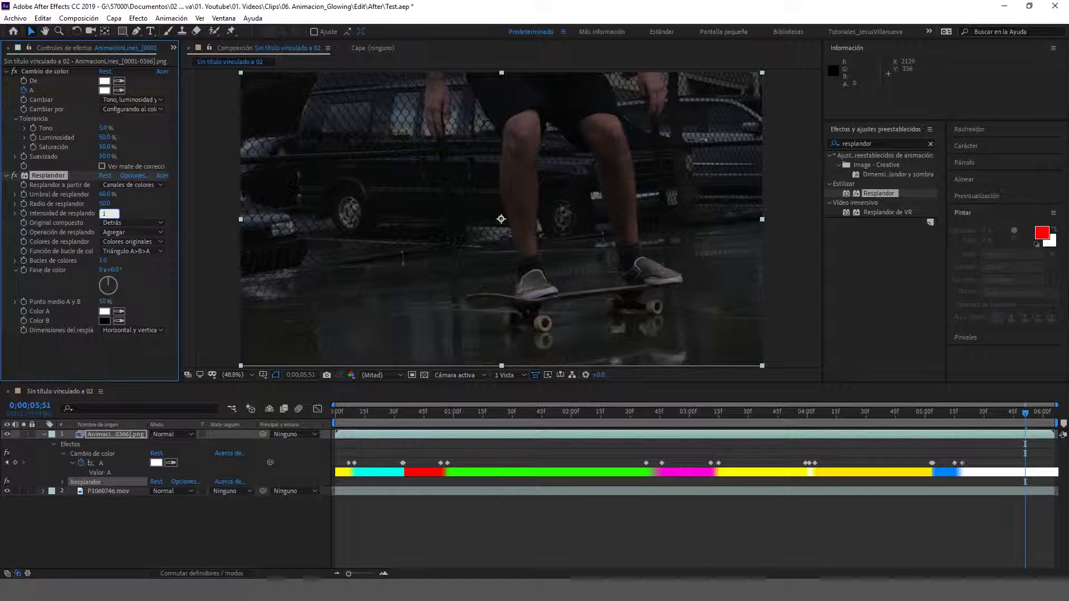
click(435, 422)
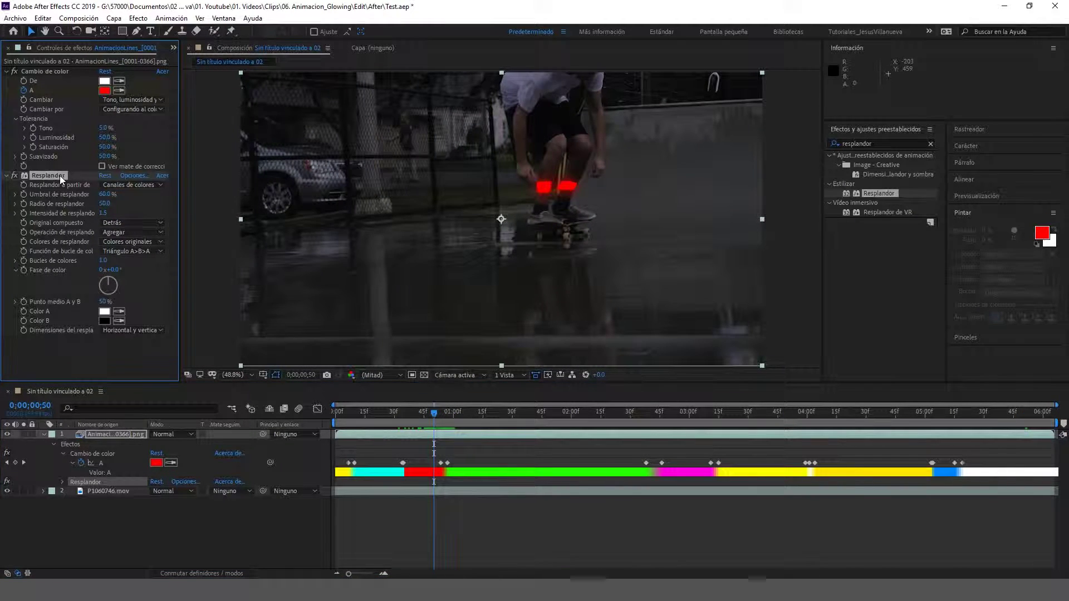
key(ctrl+d)
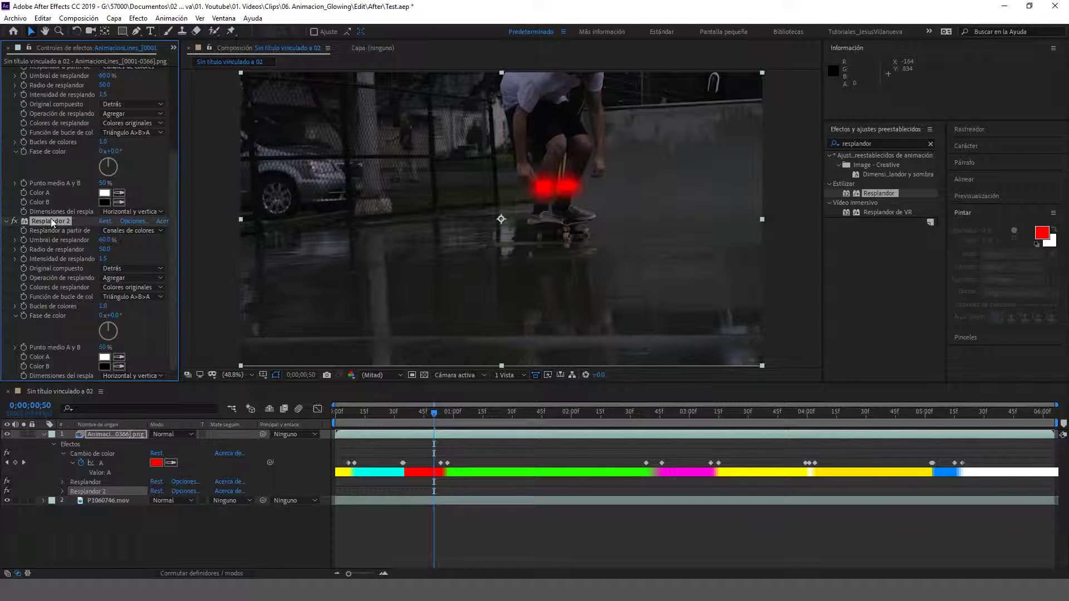
key(space)
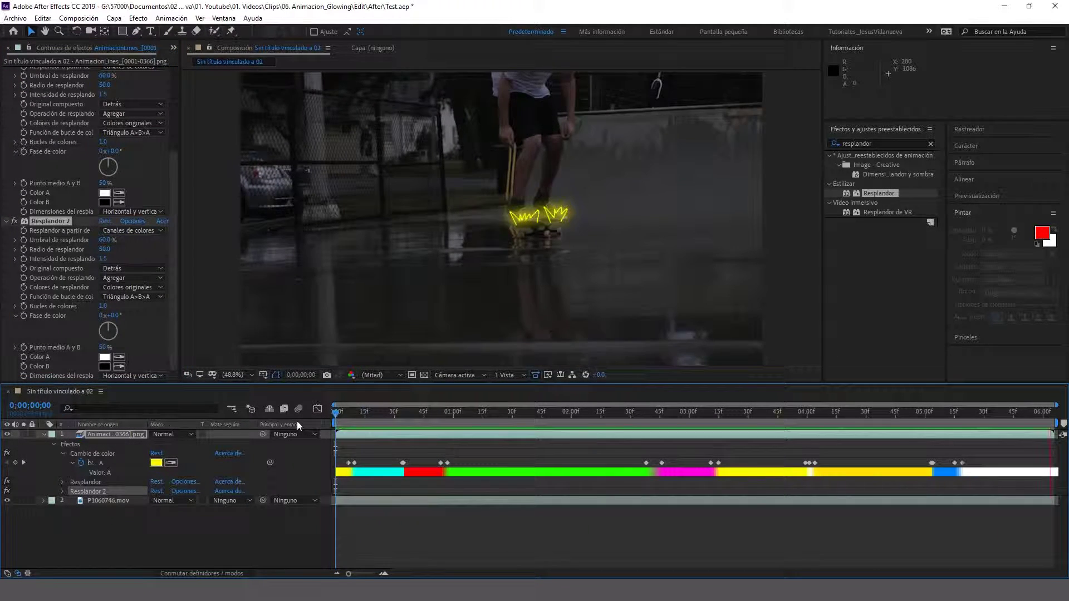